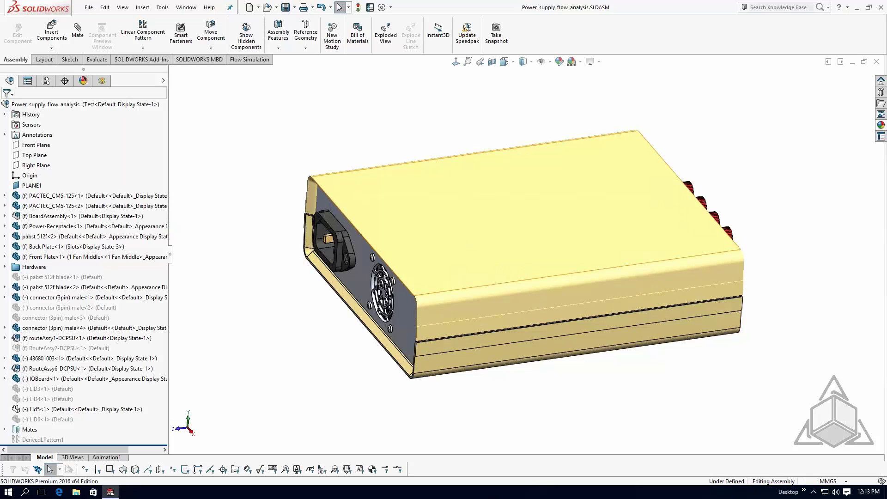
Make the enclosure lid transparent and orbit the model to look inside.
left_click(470, 248)
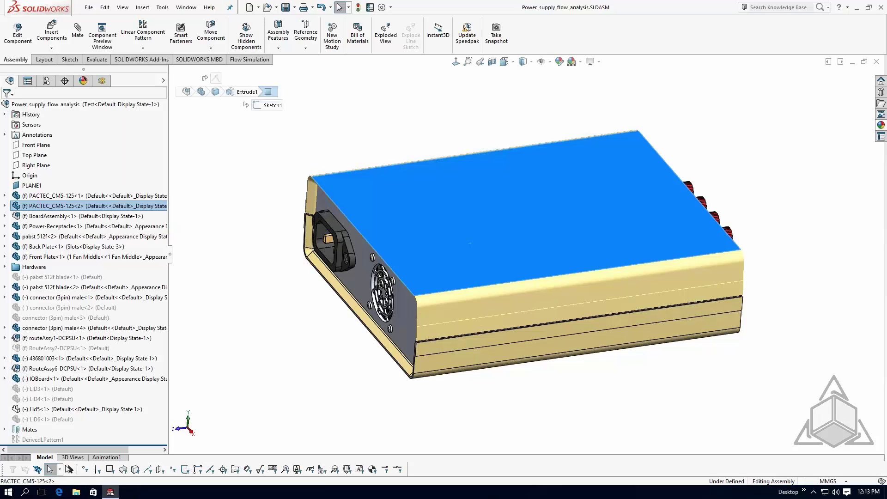
right_click(513, 208)
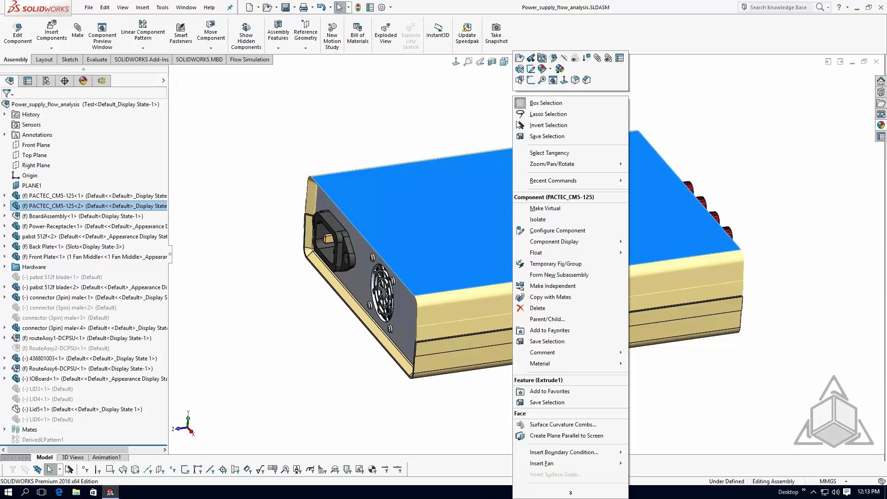
left_click(574, 58)
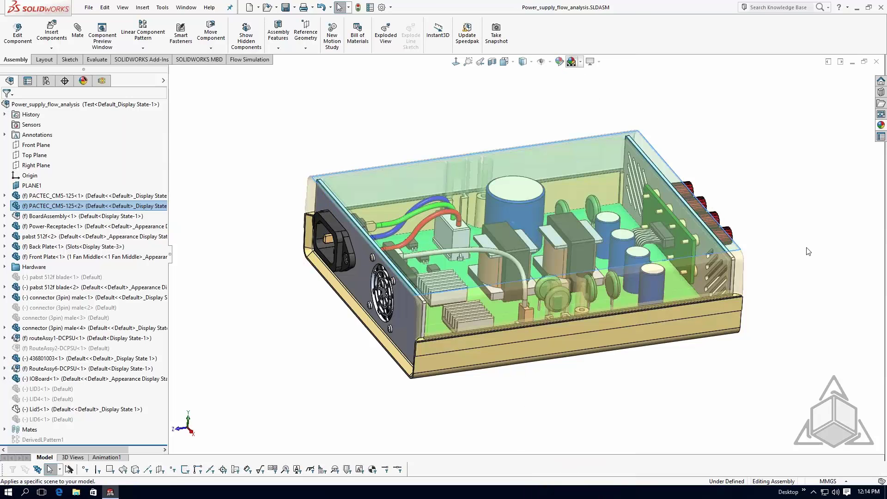
left_click(832, 276)
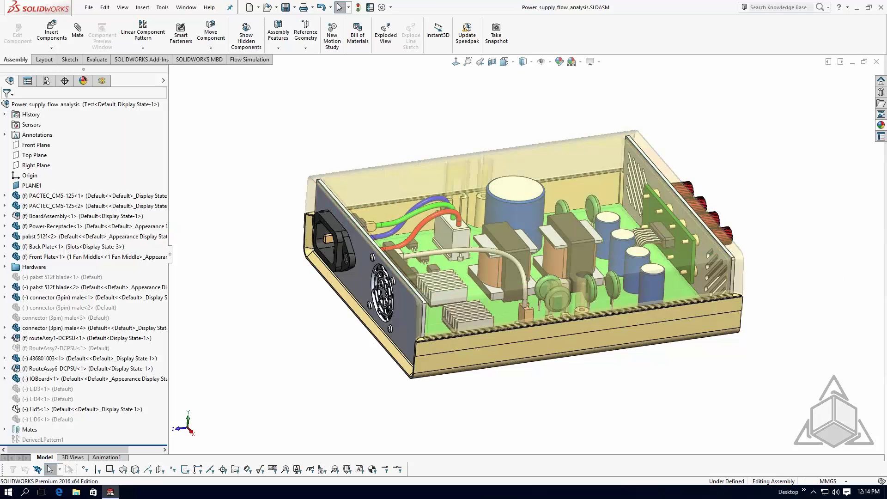
middle_click_drag(522, 254, 485, 249)
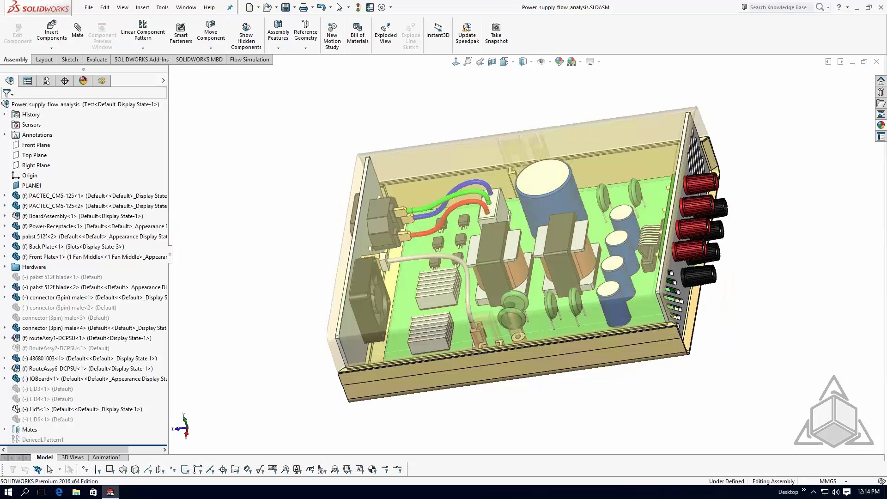
middle_click_drag(693, 258, 840, 342)
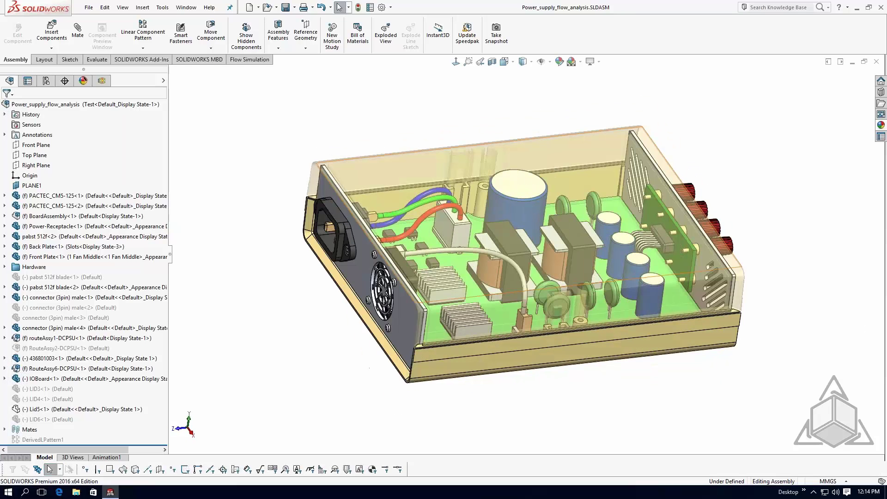
Hide the PACTEC_CM5-125<2> lid to expose the circuit board, then reorient the view.
left_click(585, 143)
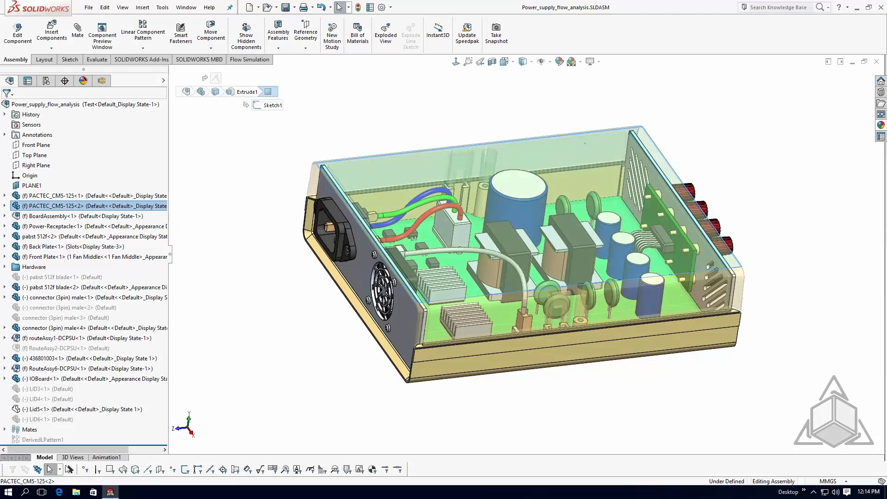
right_click(585, 144)
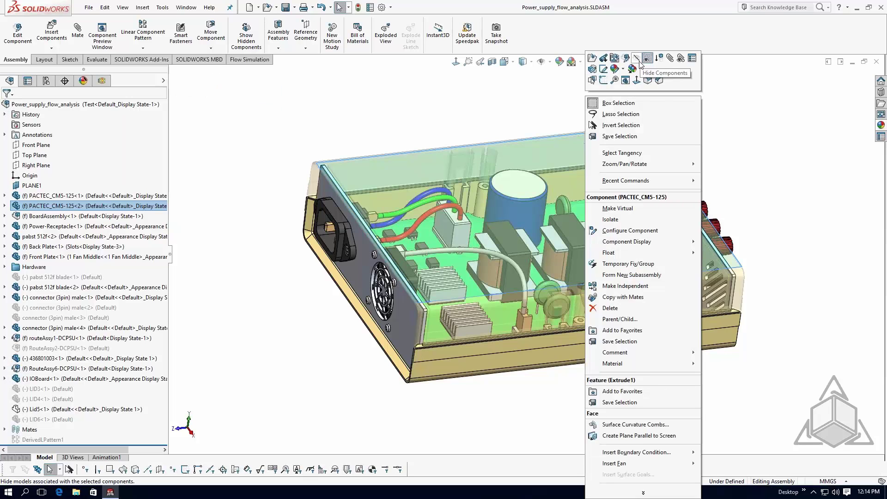
key("Escape")
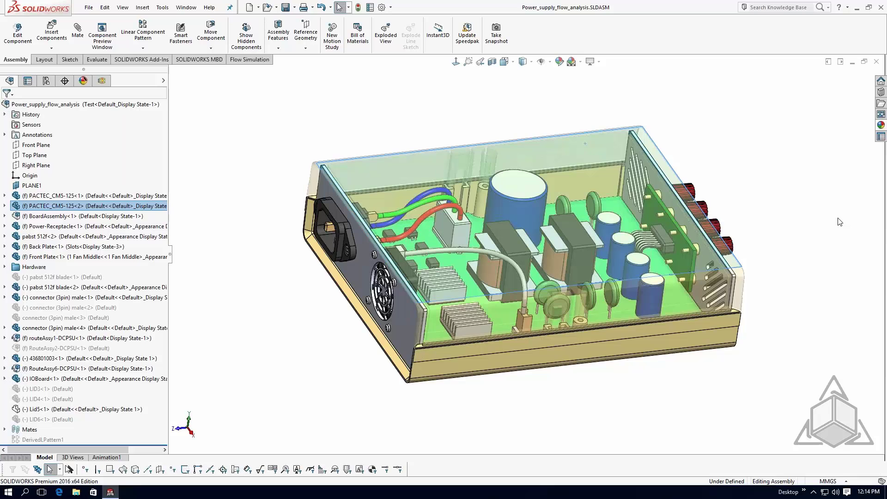
key("Tab")
middle_click_drag(789, 280, 714, 229)
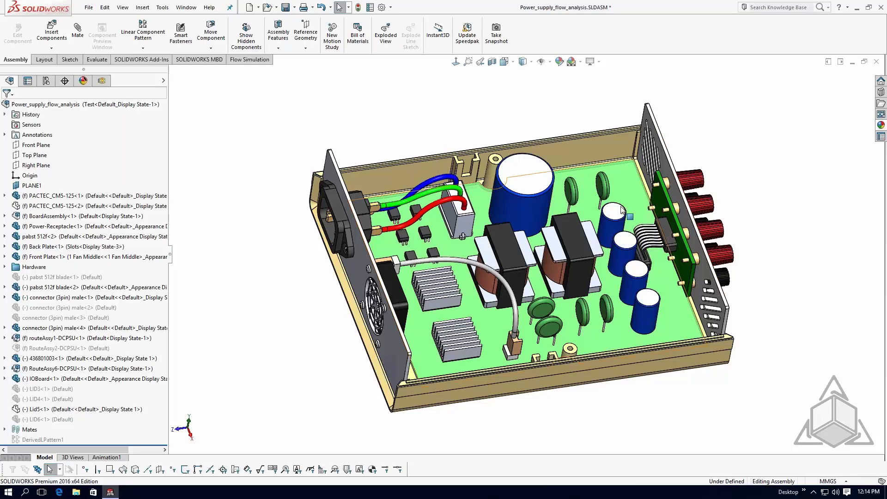
Launch the Flow Simulation project wizard and accept the default project name.
left_click(100, 81)
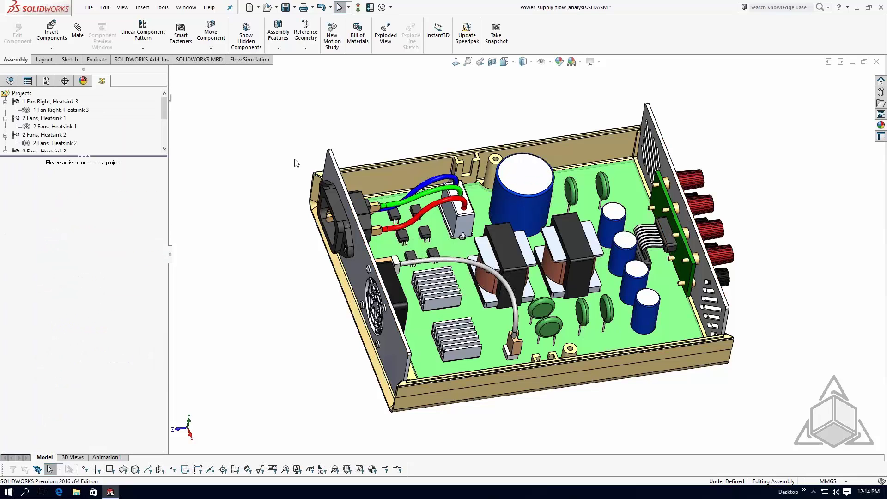
left_click(245, 63)
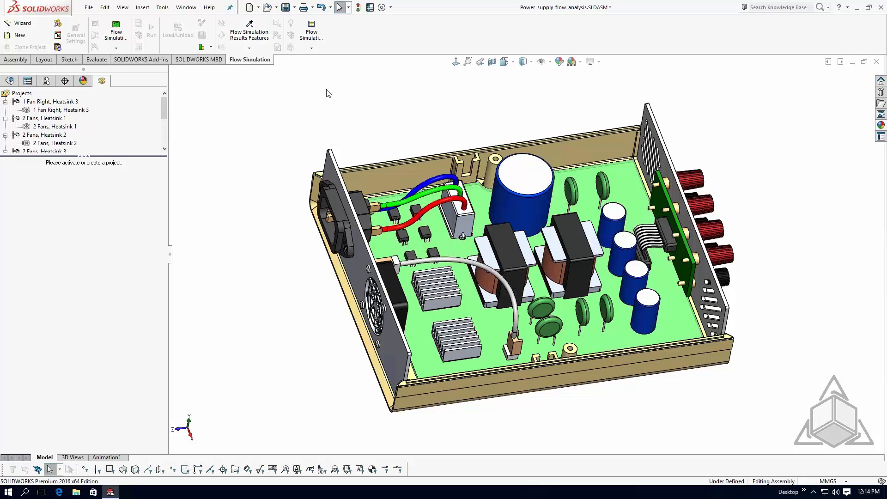
left_click(25, 27)
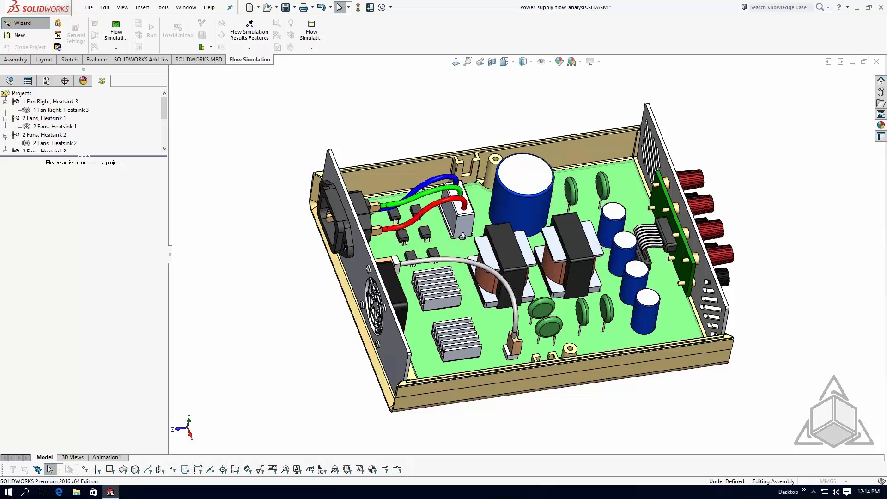
left_click(430, 345)
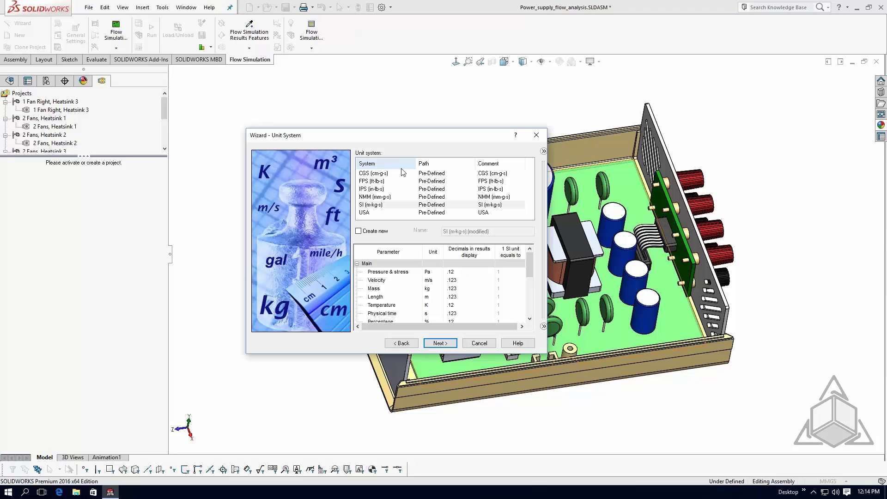
Choose the IPS (in-lb-s) unit system with temperature in Celsius, then continue.
left_click(375, 190)
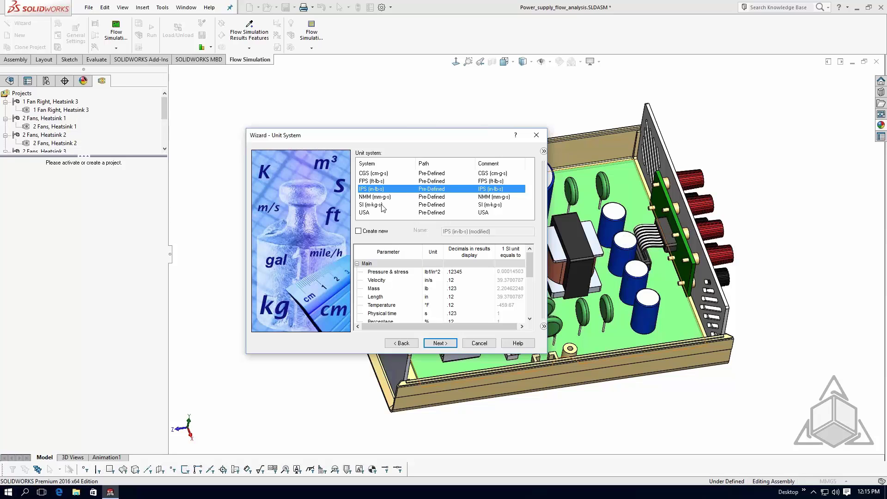
left_click(437, 307)
left_click(439, 306)
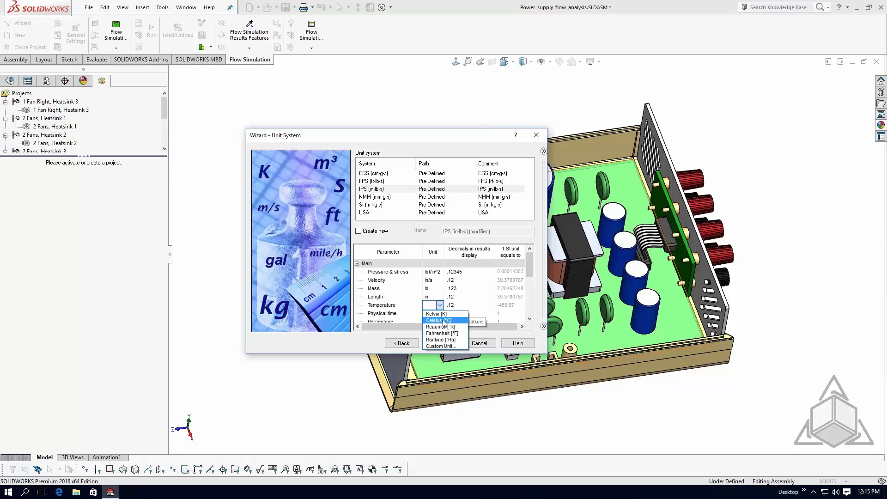
left_click(427, 346)
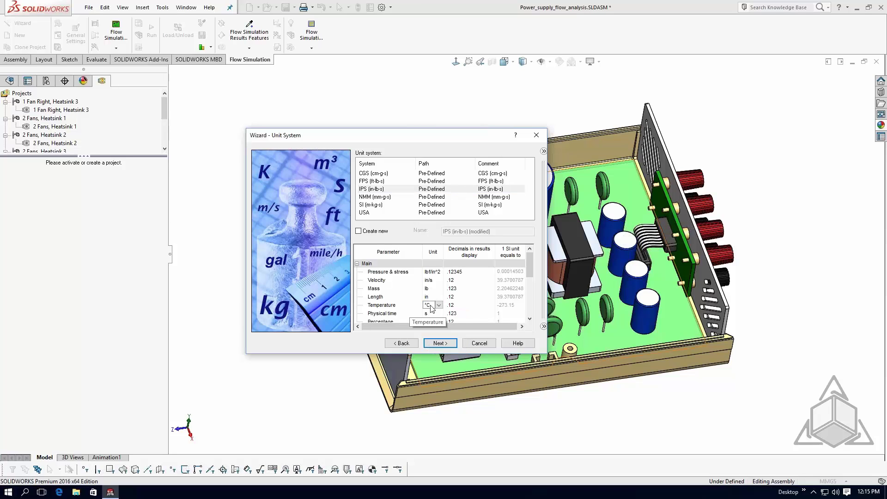
left_click(438, 343)
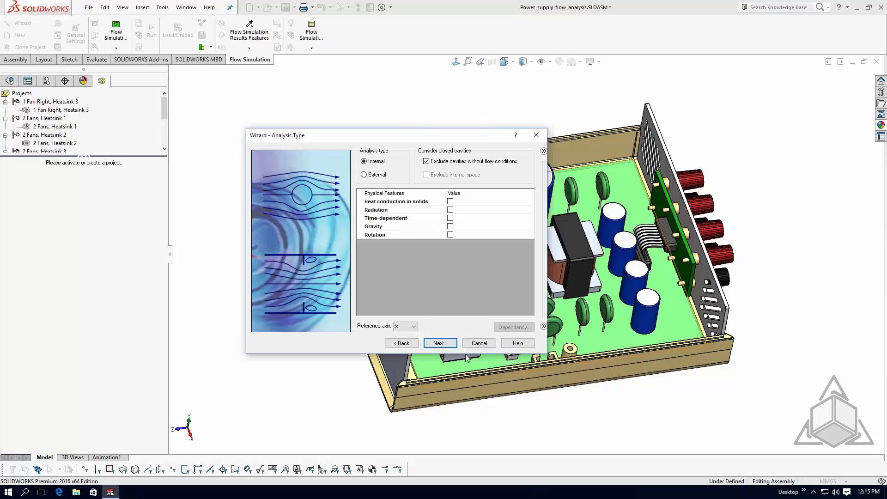
Turn on heat conduction in solids for the internal analysis and proceed to Default Fluid.
left_click(451, 201)
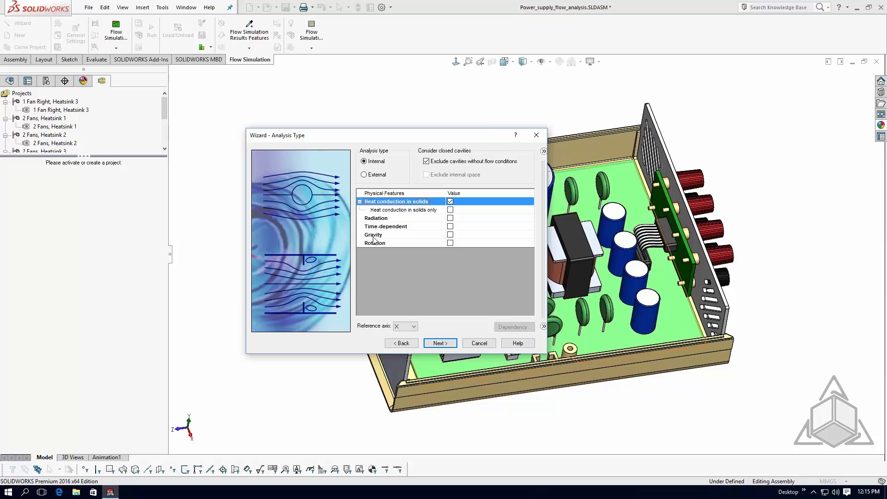
left_click_drag(451, 141, 261, 93)
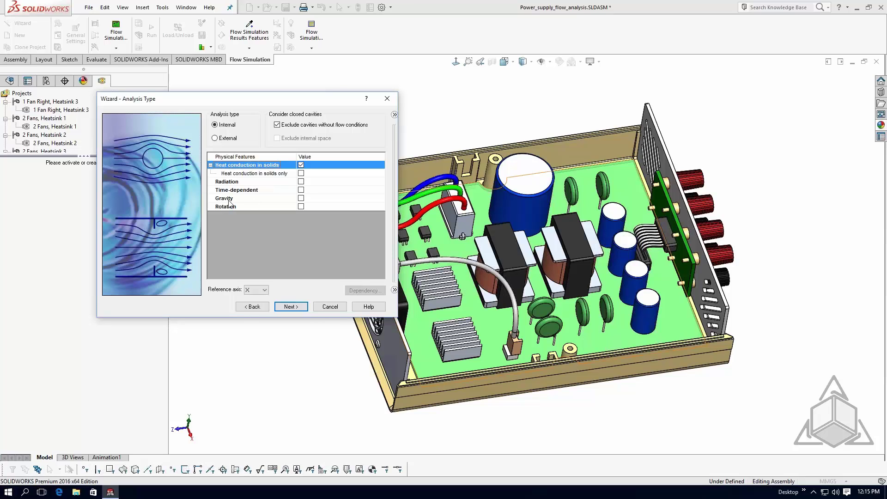
left_click(298, 309)
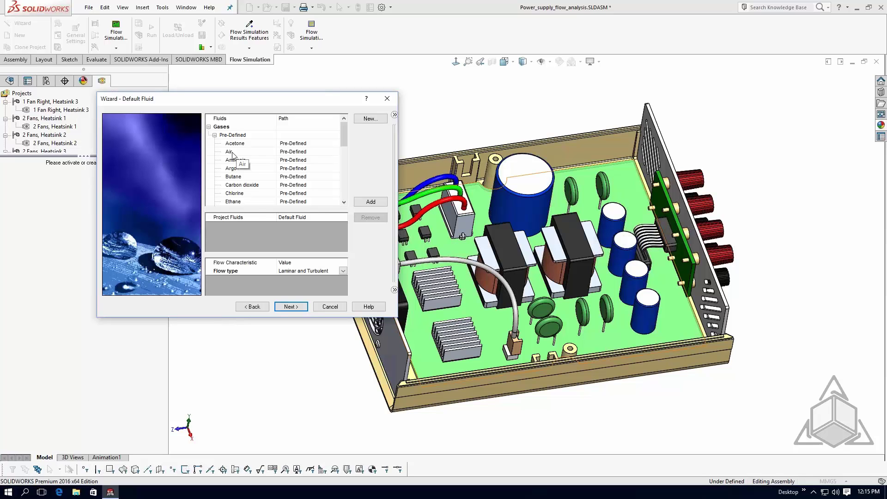
Add Air from Gases as the project fluid and continue to Default Solid.
left_click(233, 154)
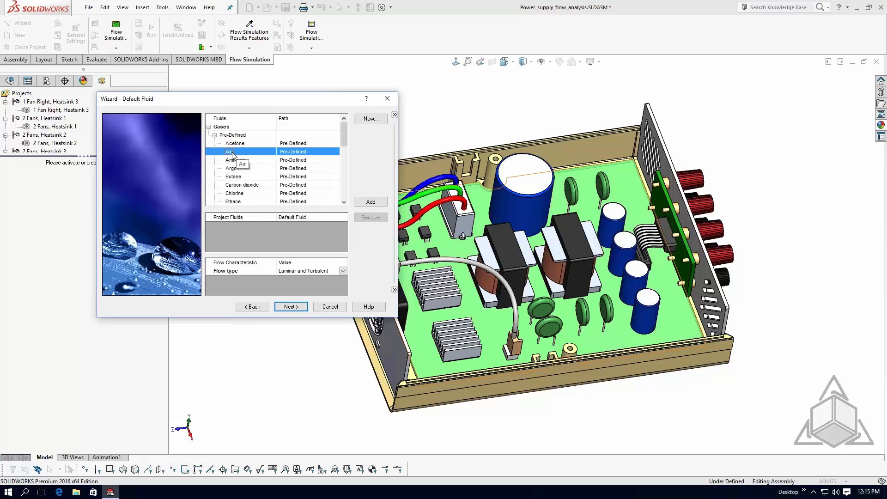
left_click(293, 307)
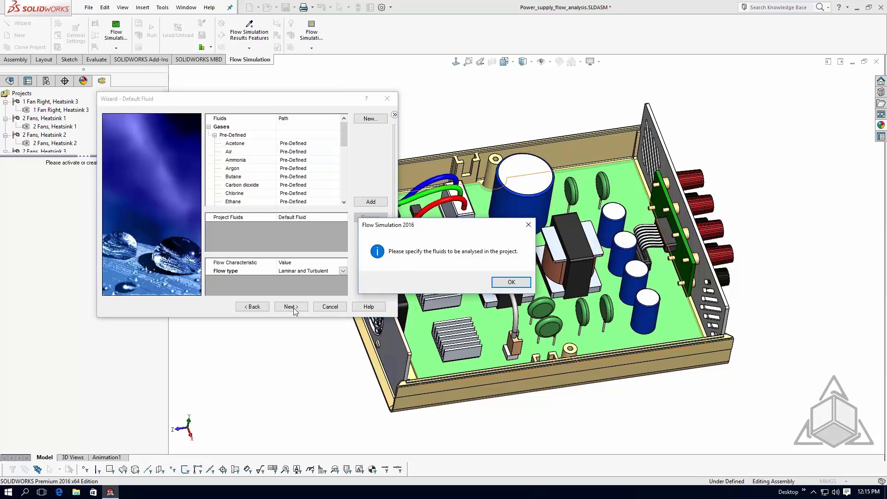
left_click(505, 283)
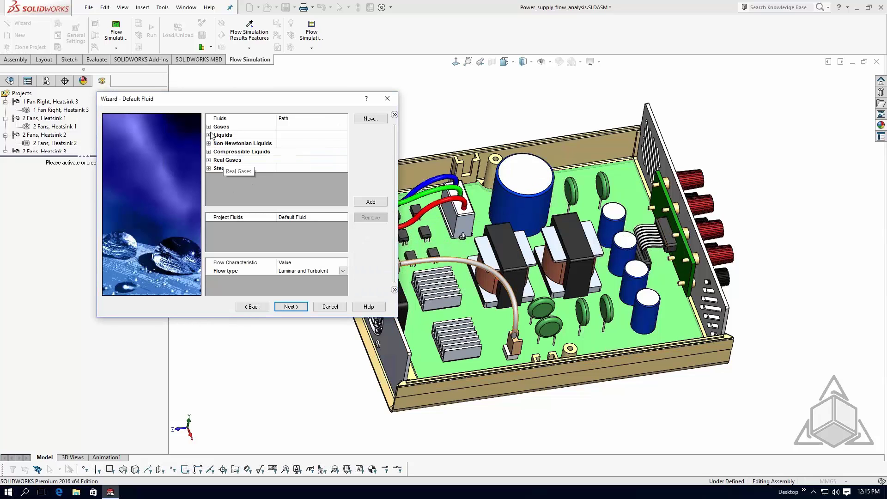
left_click(209, 127)
double_click(235, 151)
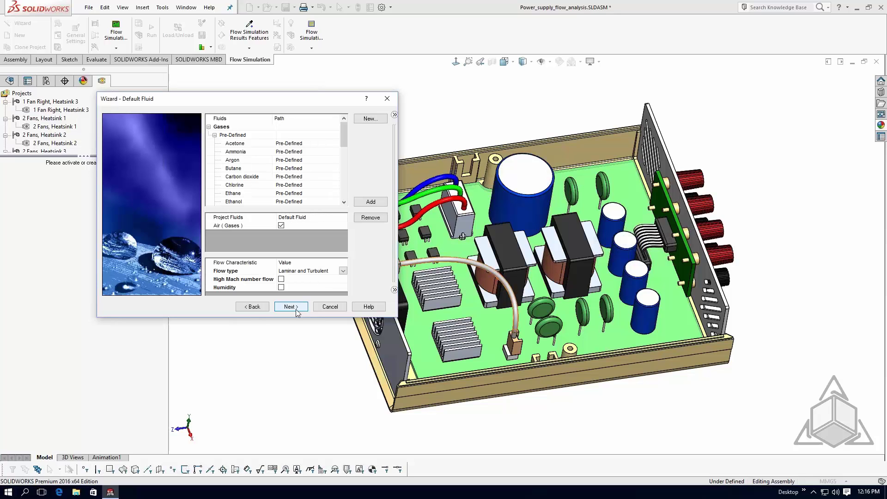
left_click(297, 307)
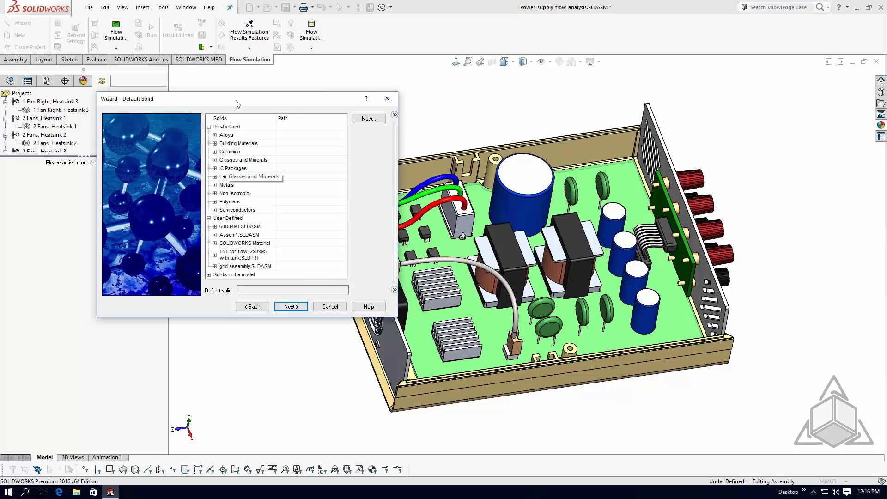
Pick Aluminum from Metals as the default solid and advance to Wall Conditions.
left_click_drag(235, 104, 341, 93)
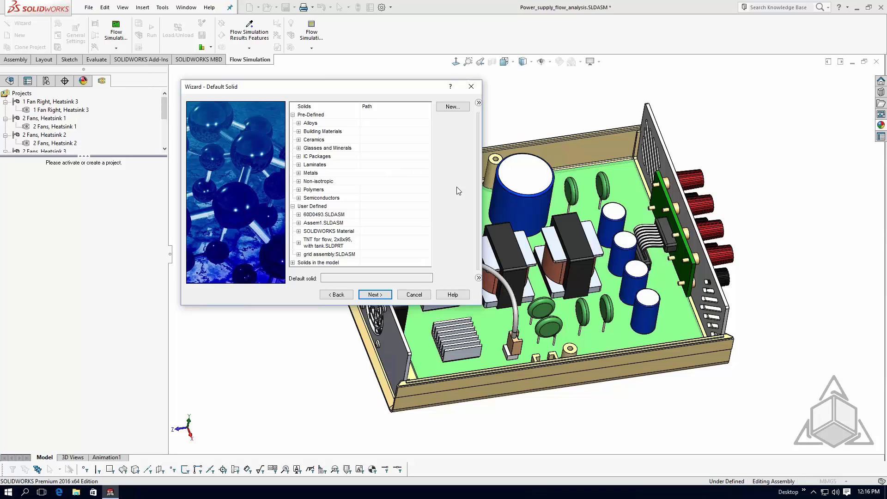
left_click(299, 123)
scroll(428, 163, "down", 2)
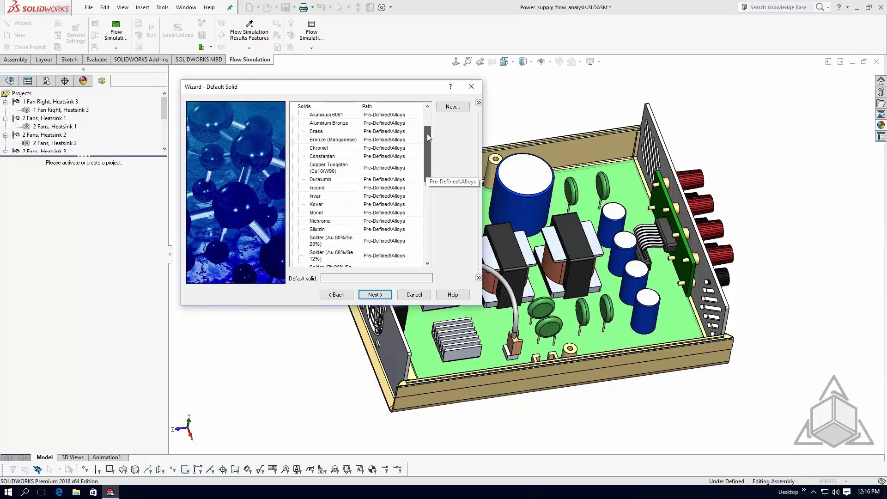
scroll(427, 134, "up", 2)
left_click(299, 123)
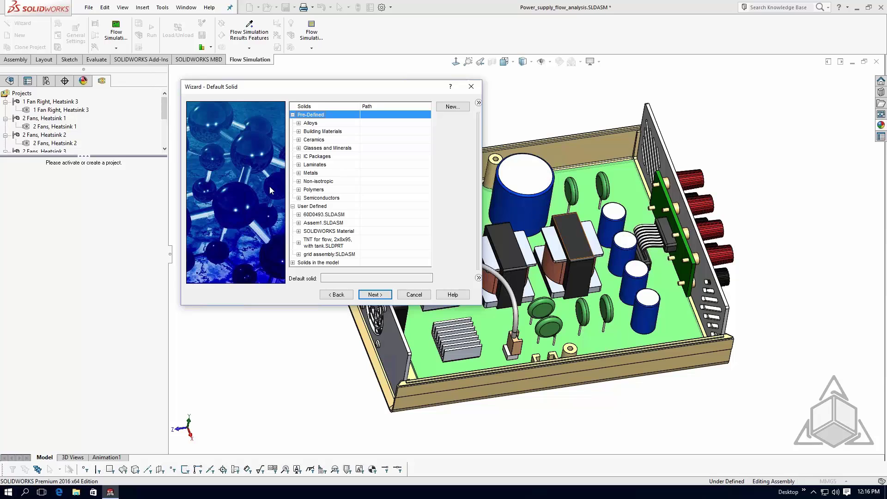
left_click(299, 172)
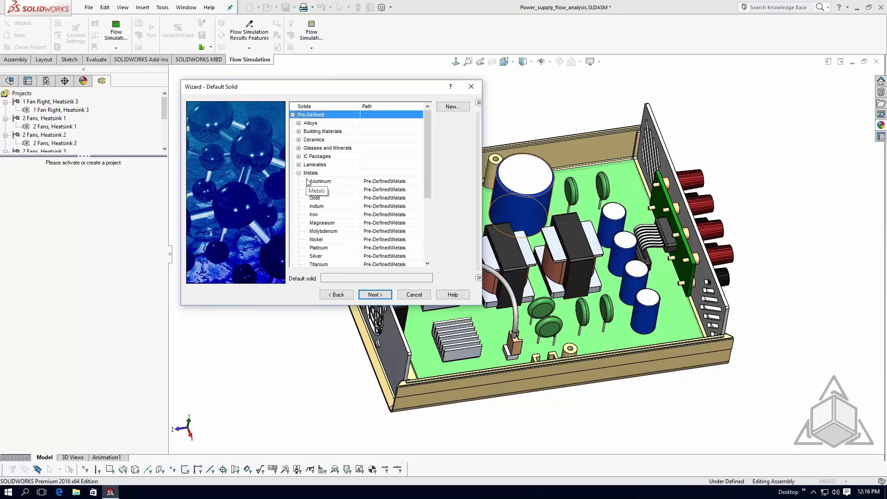
left_click(320, 181)
left_click(376, 296)
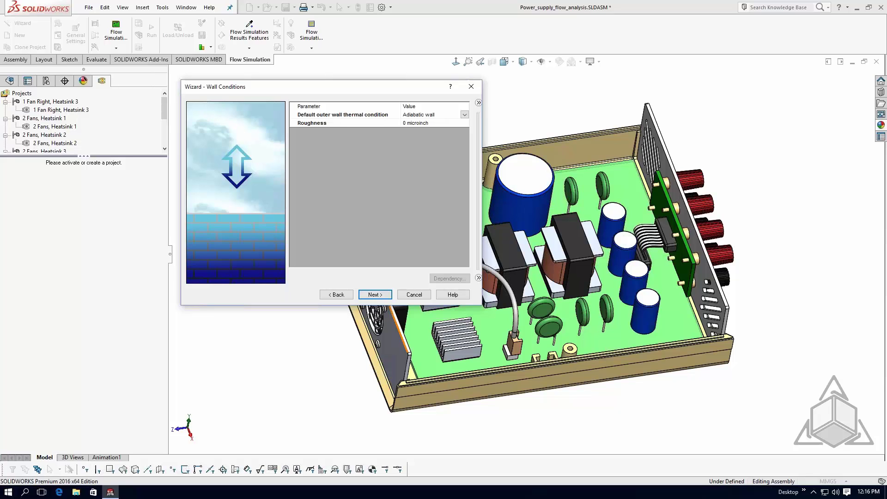
On the Initial Conditions page, change the initial temperature to 21 °C.
key("Return")
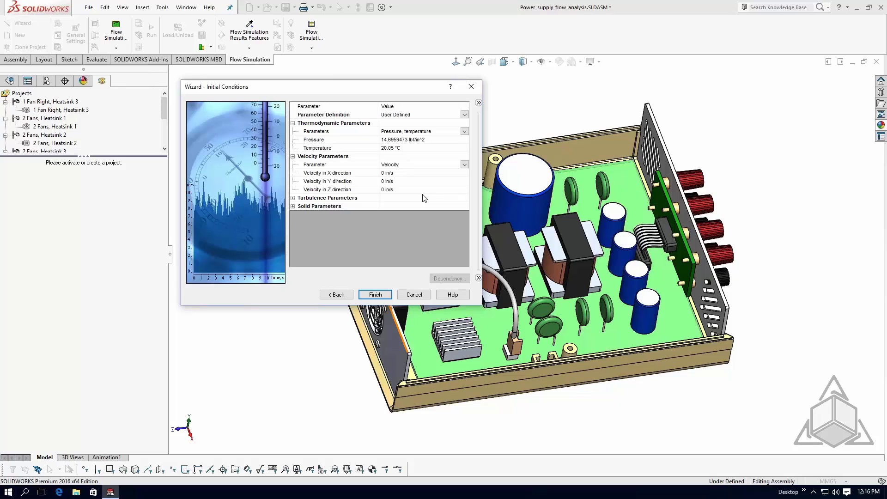
left_click(390, 148)
key("ctrl+a")
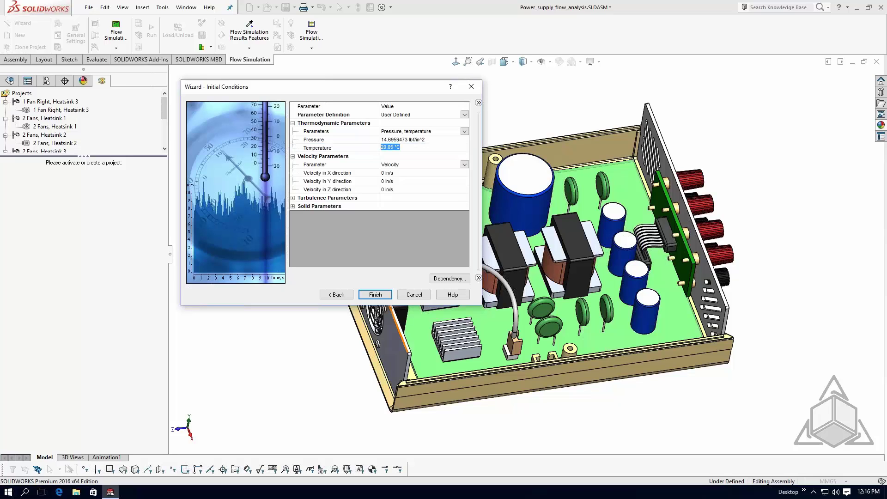
type("70 f")
key("Return")
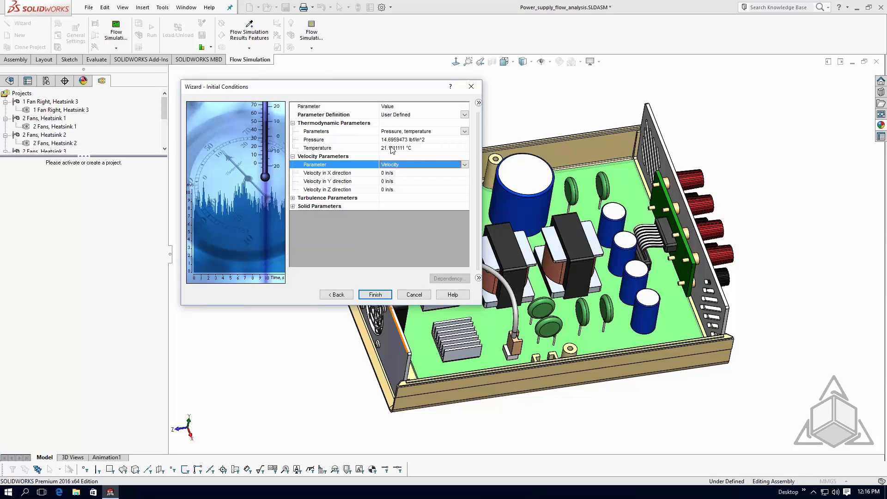
left_click(391, 148)
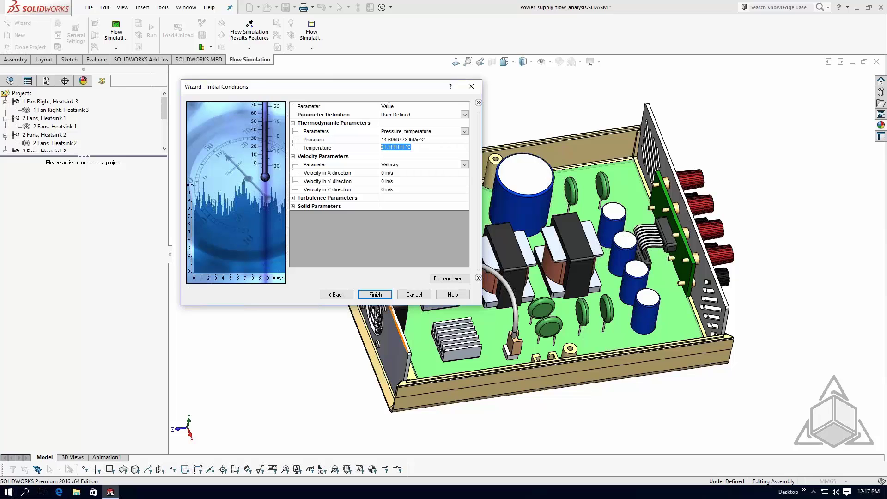
type("21")
left_click(405, 165)
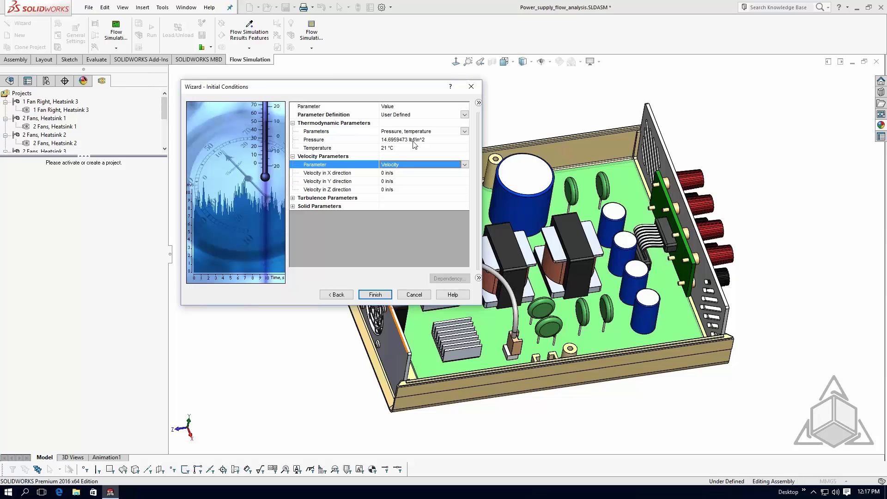
Finish the wizard to create Project(1) in the analysis tree.
left_click(382, 296)
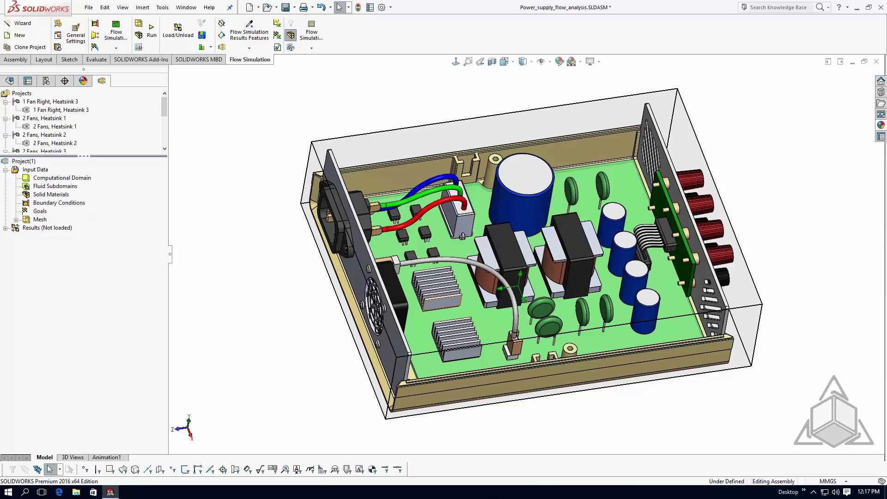
left_click(439, 305)
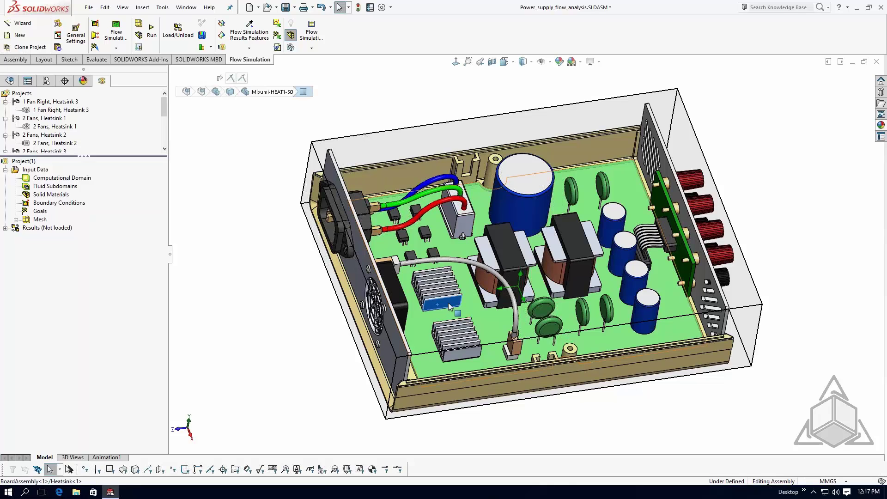
right_click(448, 303)
left_click(198, 188)
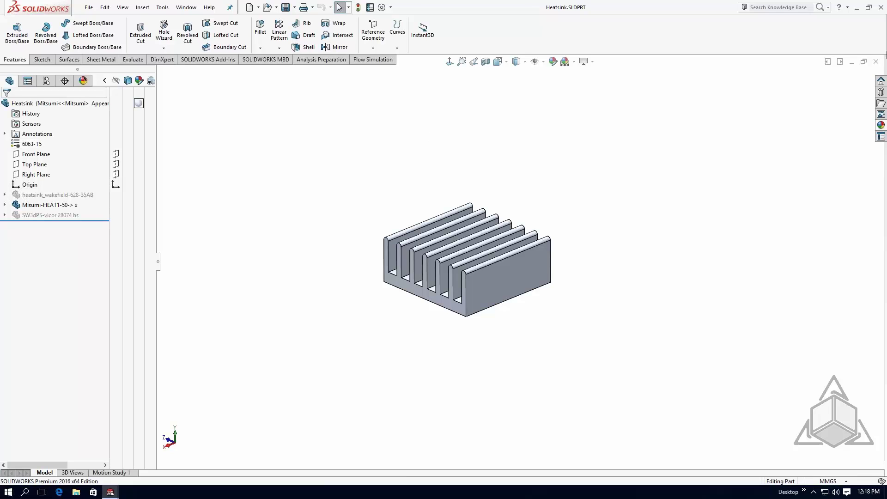
left_click(852, 63)
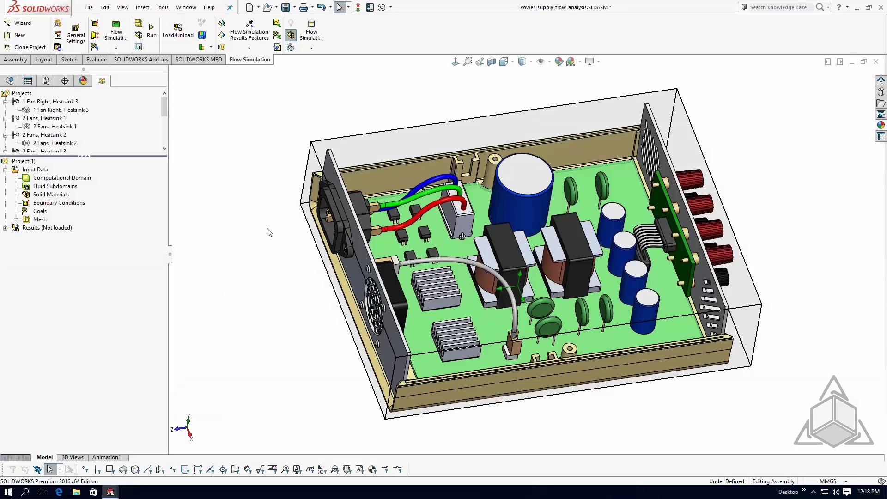
Select only Heatsink-1, Heatsink-2, Back Plate-1 and Front Plate-1 for material import from the model.
right_click(58, 198)
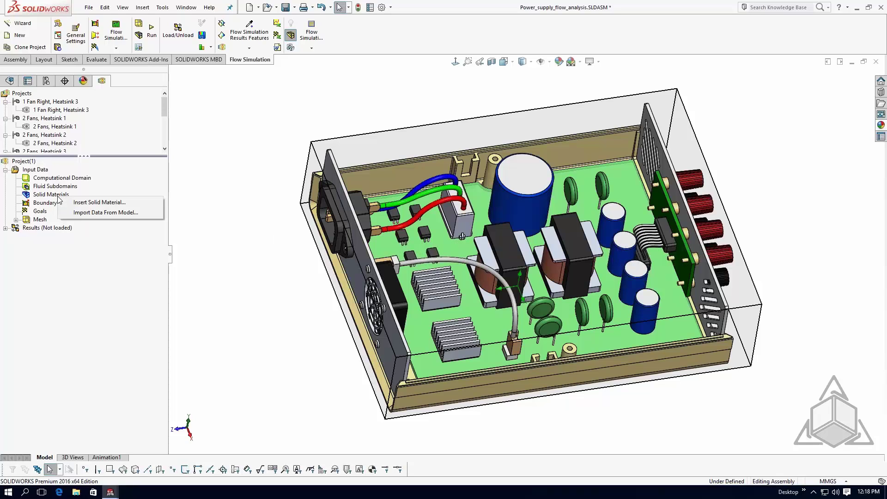
left_click(76, 213)
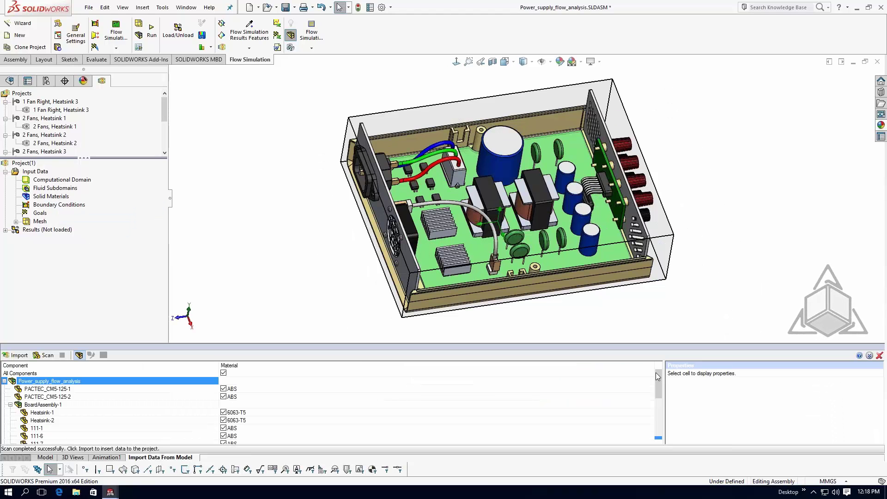
left_click_drag(658, 388, 659, 425)
left_click(223, 373)
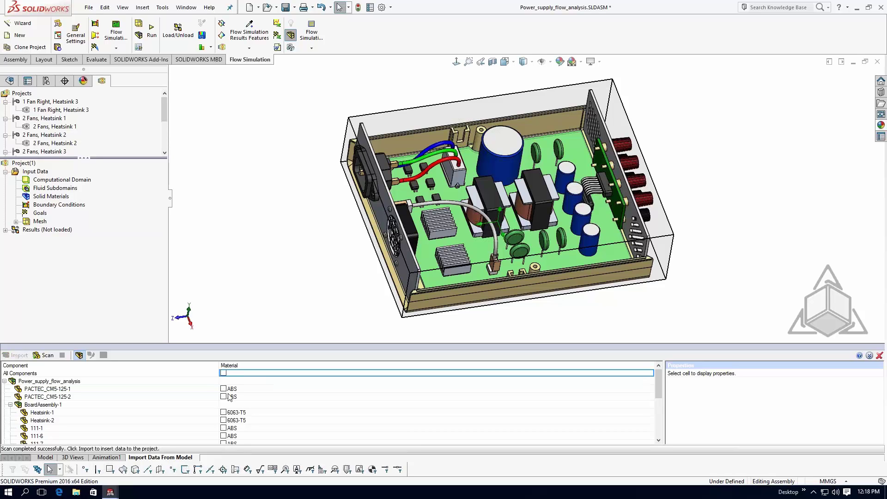
left_click(223, 412)
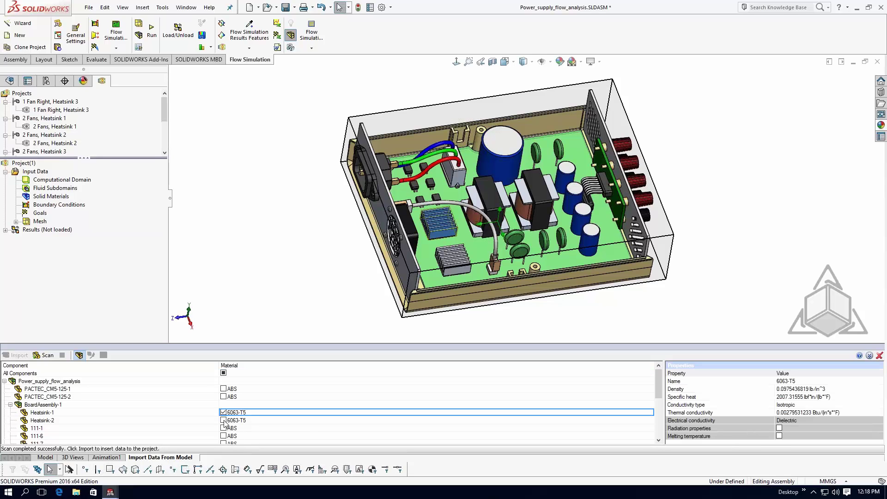
left_click(223, 420)
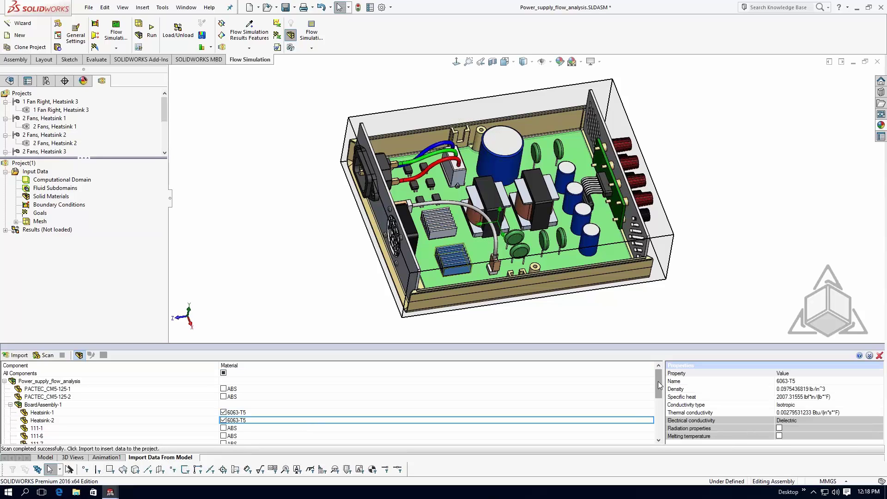
left_click_drag(659, 396, 659, 427)
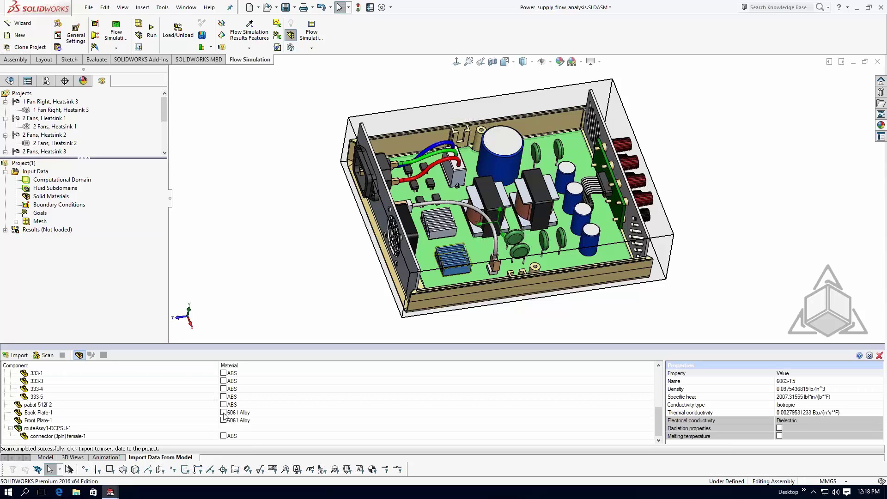
left_click(223, 412)
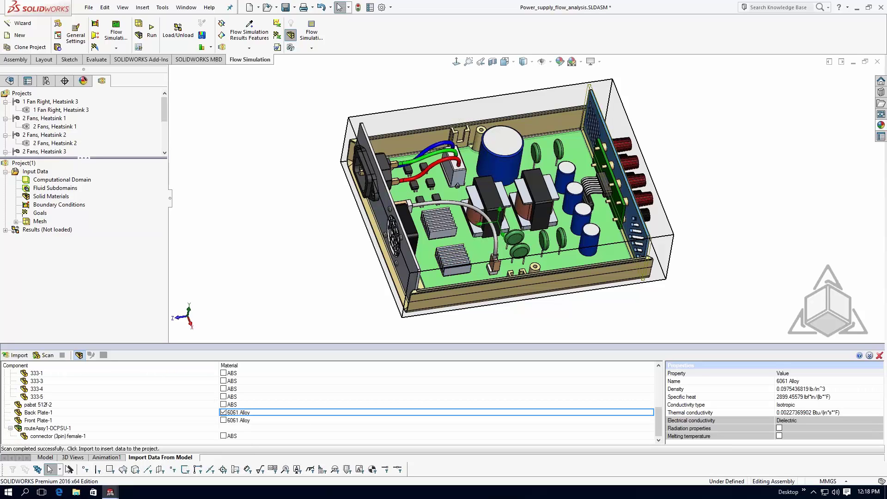
left_click(223, 420)
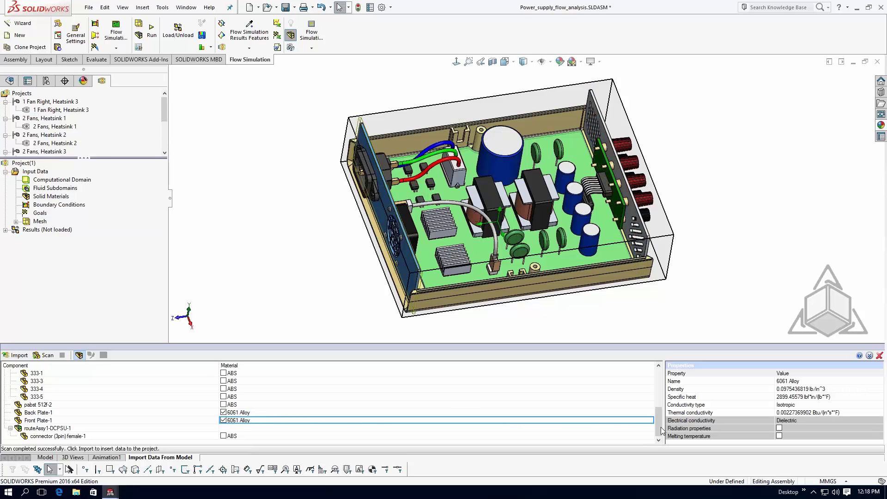
Import the checked 6063-T5 and 6061 Alloy materials as solid materials and close the panel.
scroll(660, 430, "up", 4)
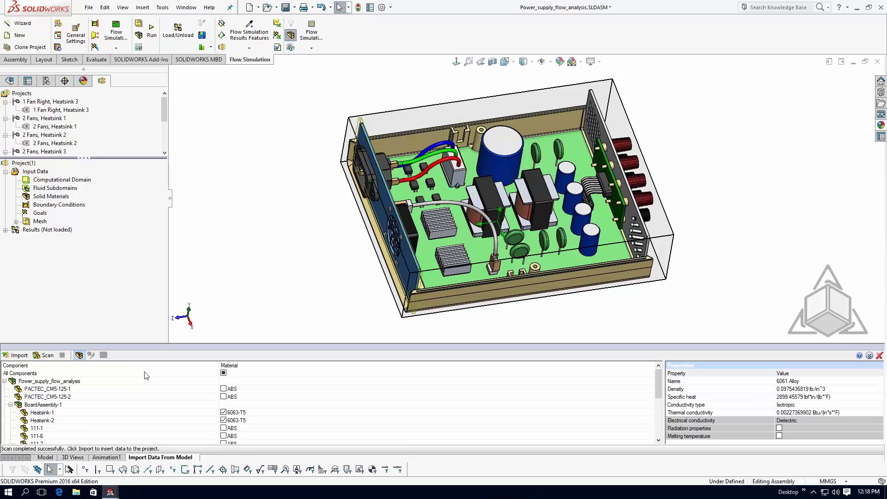
left_click(19, 355)
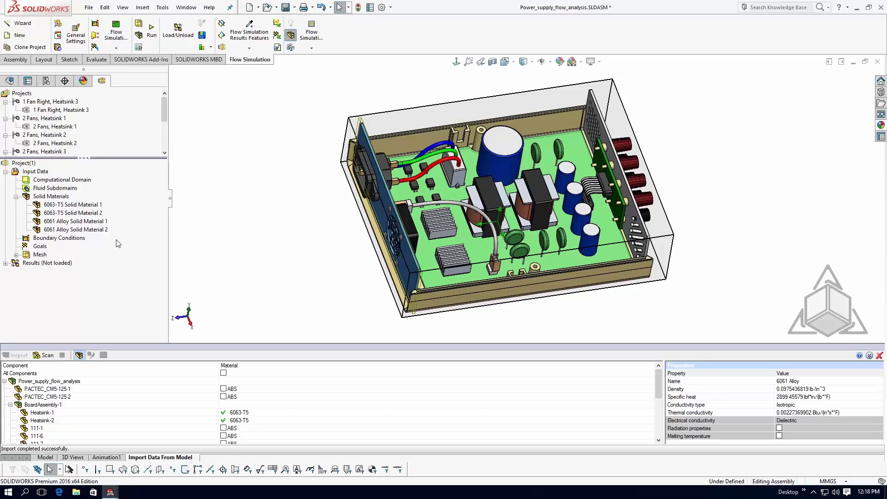
left_click(879, 355)
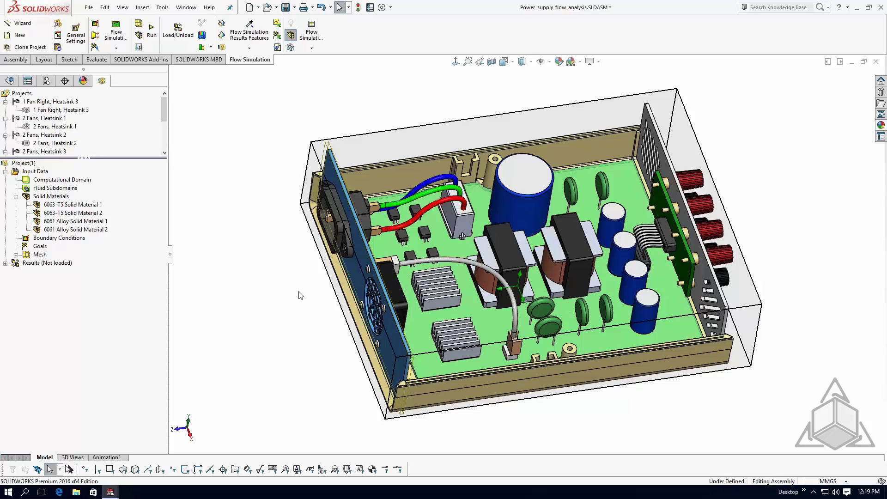
left_click(46, 199)
Insert a Polymers > Polystyrene solid material applied to the PACTEC_CM5-125-1 enclosure.
right_click(46, 199)
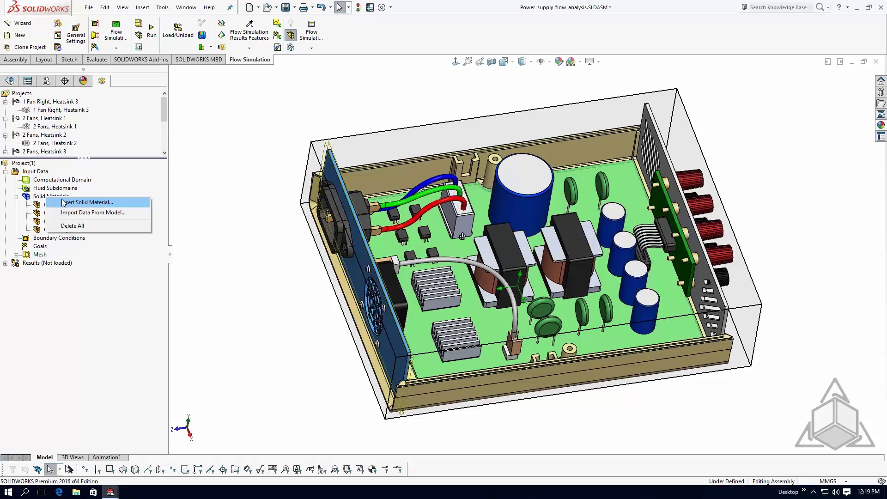
left_click(89, 203)
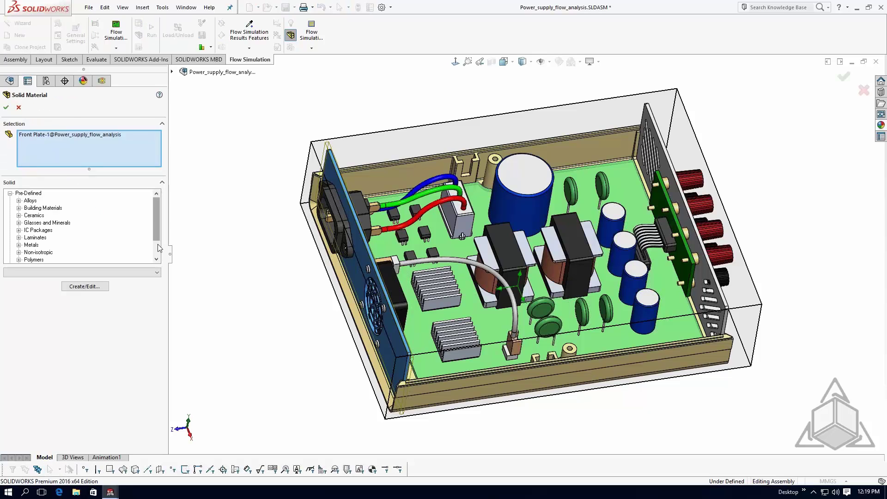
scroll(156, 231, "down", 1)
left_click(10, 252)
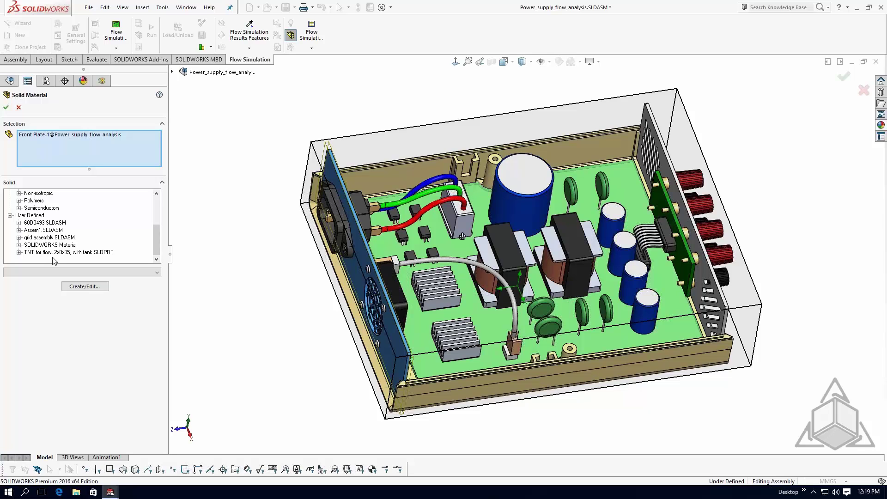
left_click(10, 216)
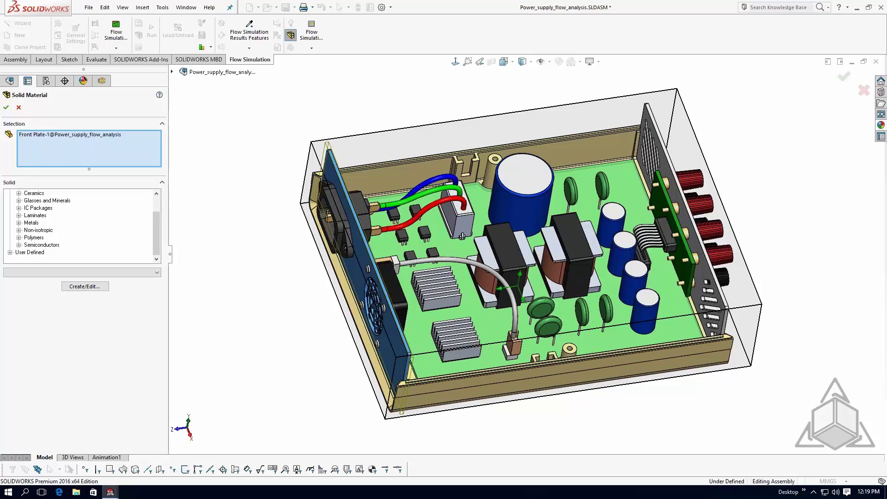
left_click(19, 237)
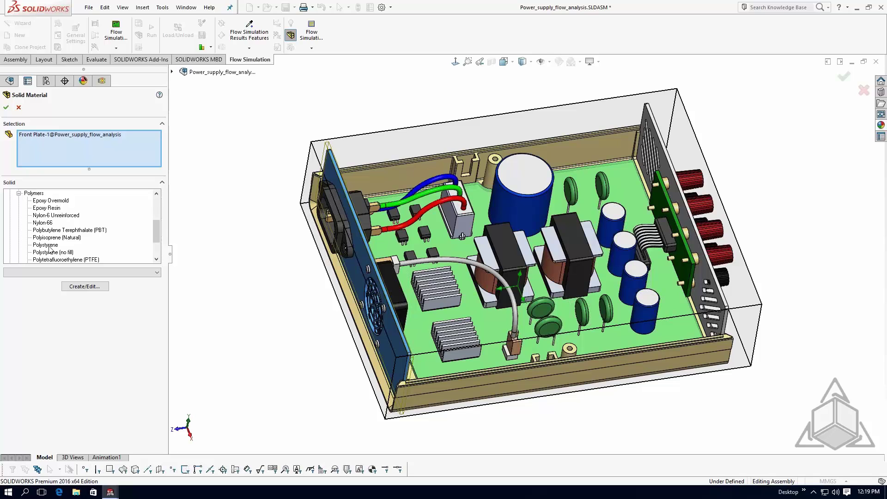
left_click(48, 245)
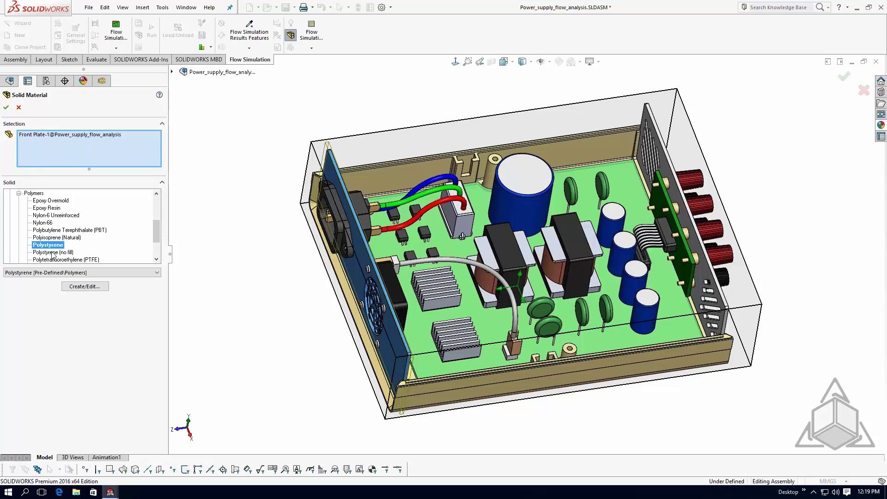
left_click(481, 387)
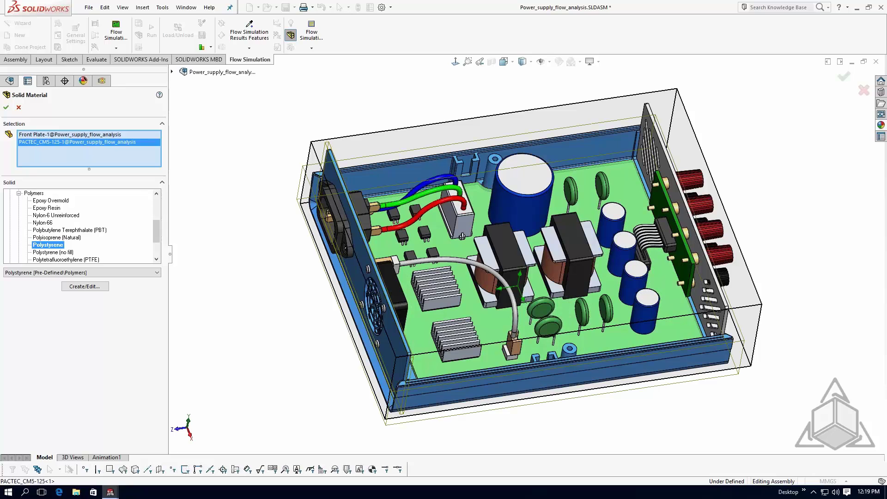
key("Escape")
left_click(433, 392)
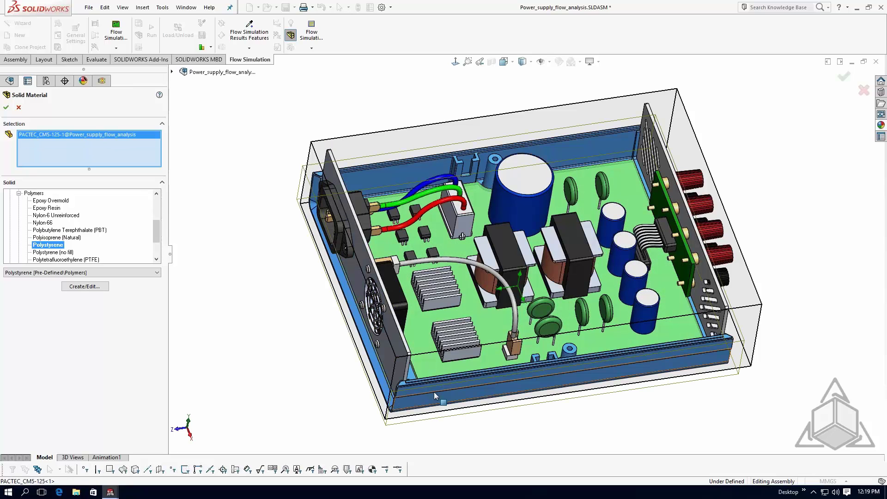
key("Return")
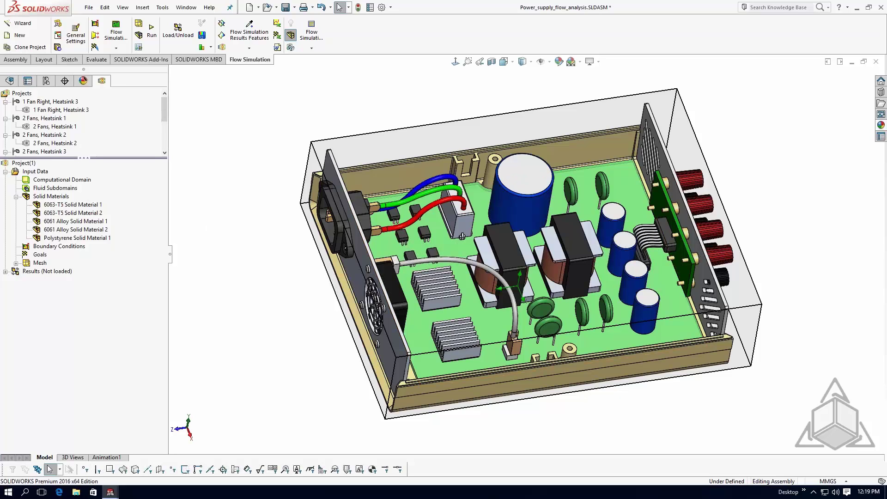
Insert the Non-isotropic PCB 4-layers solid material and apply it to the circuit board.
right_click(46, 197)
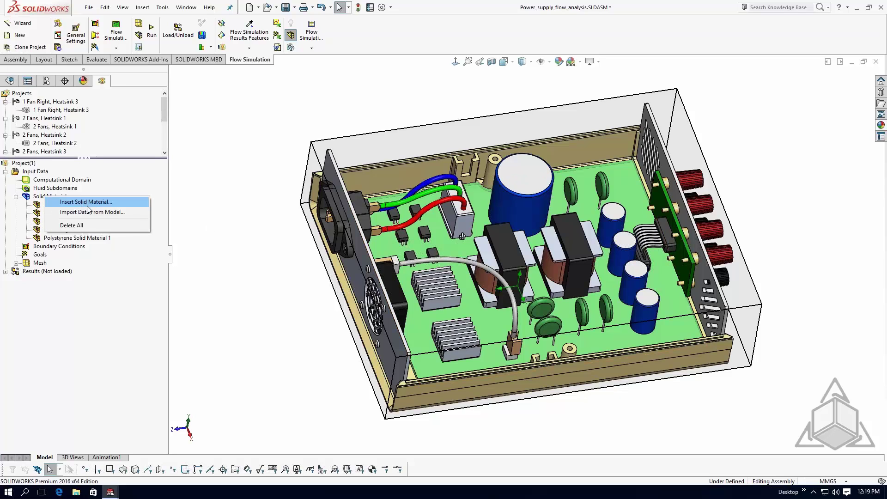
left_click(86, 202)
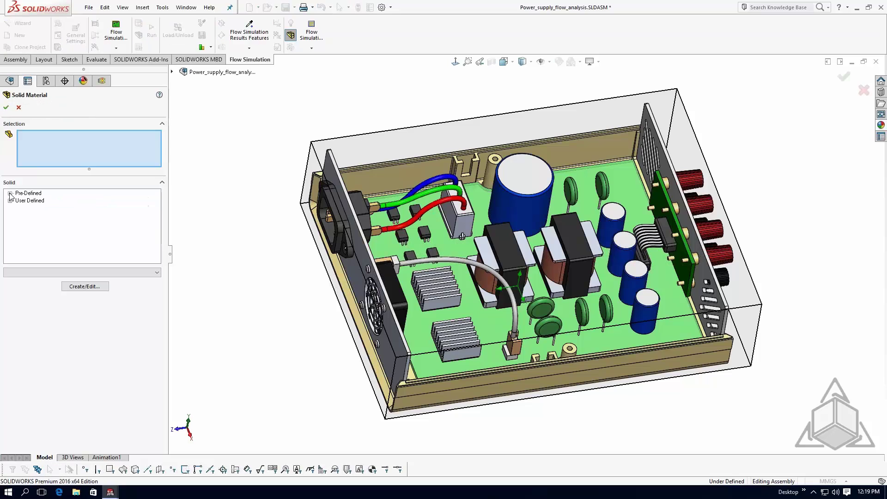
scroll(158, 216, "down", 2)
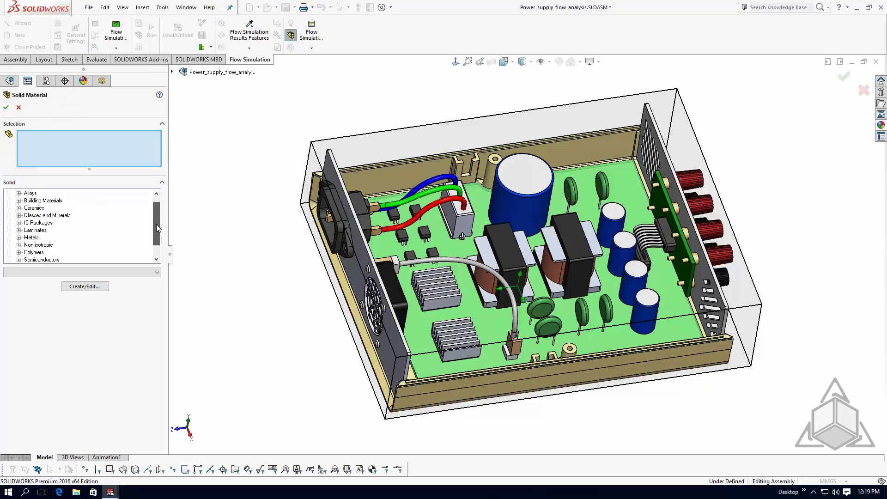
double_click(28, 216)
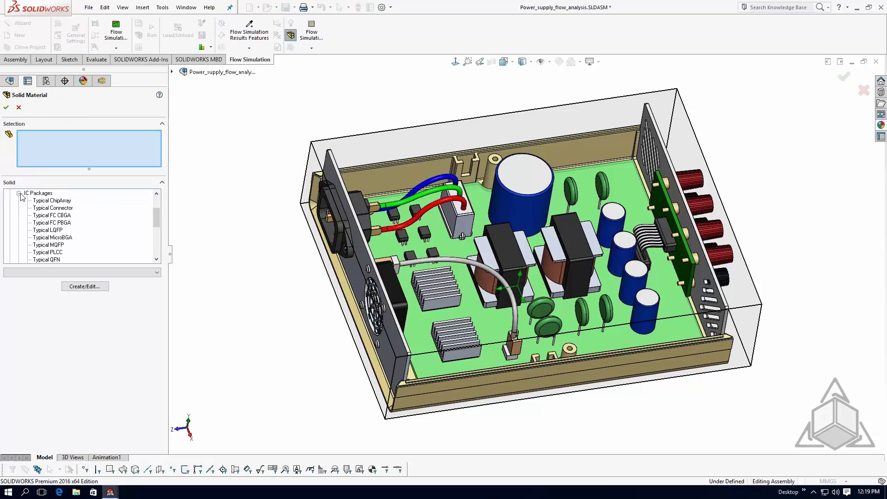
left_click(19, 215)
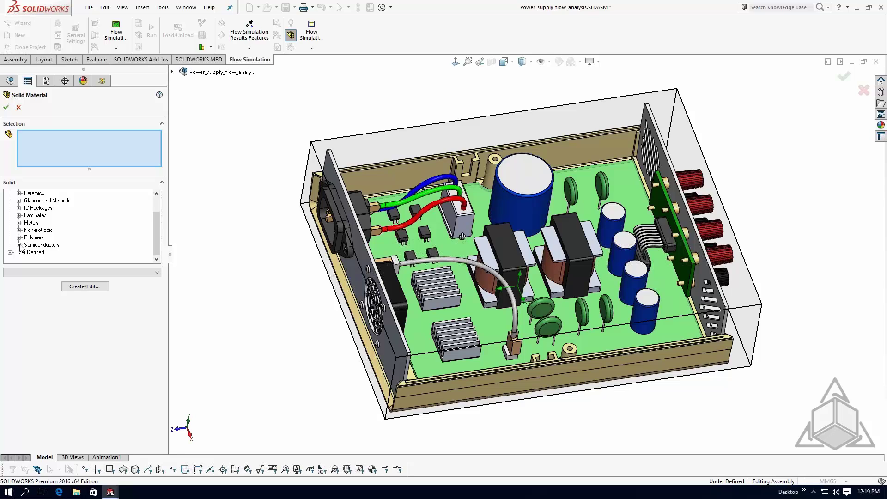
left_click(20, 246)
left_click(21, 222)
left_click(19, 215)
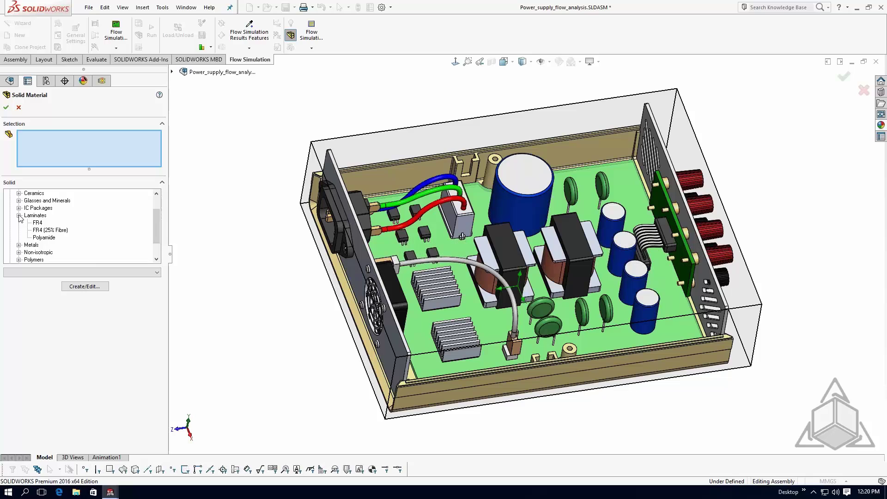
left_click(19, 215)
left_click(19, 230)
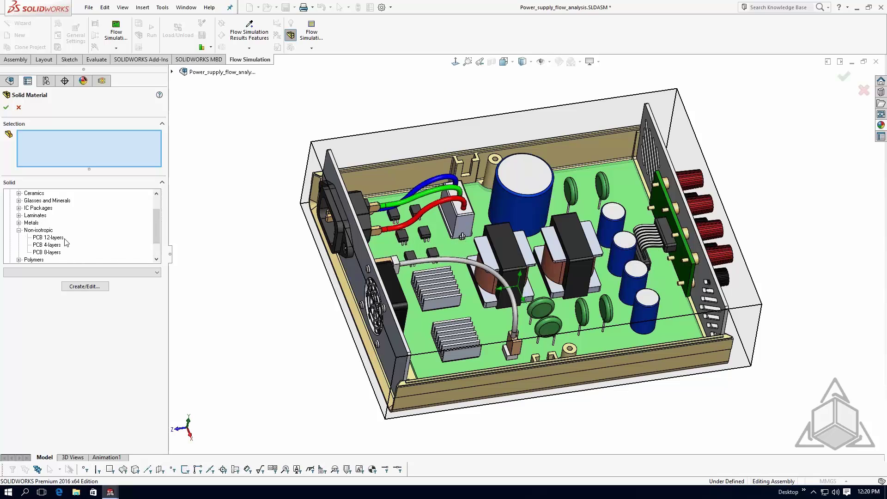
left_click(39, 246)
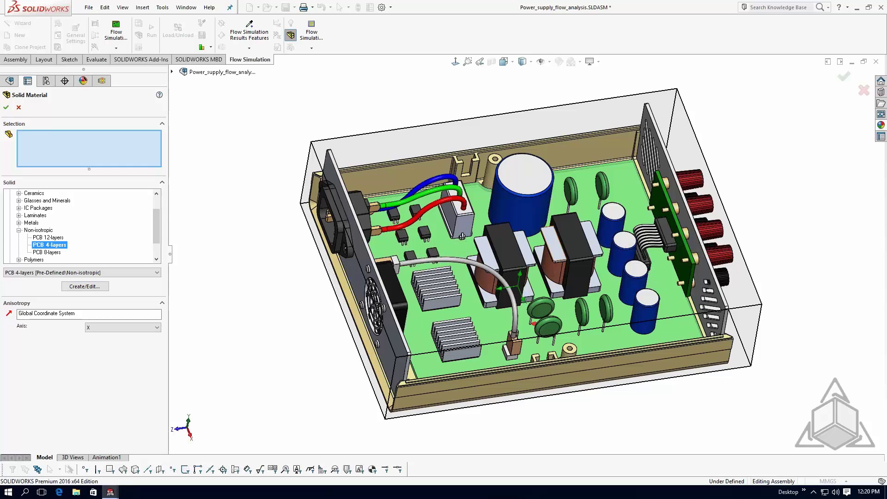
left_click(481, 318)
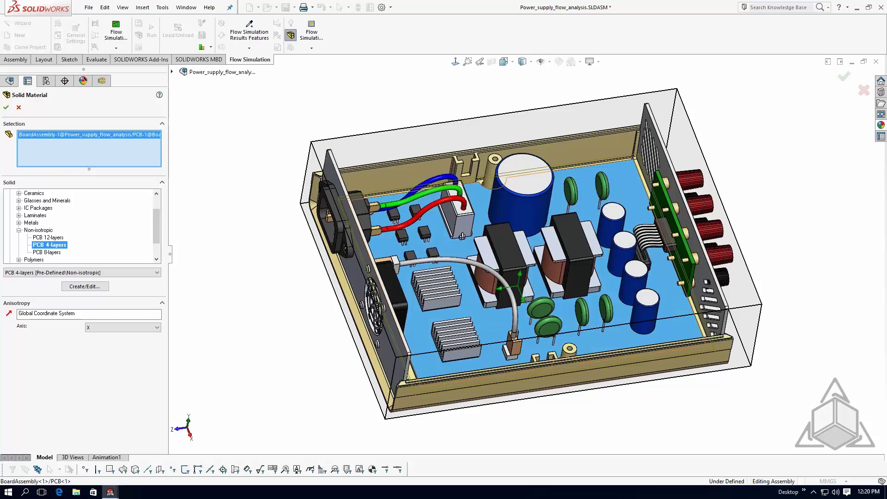
key("Return")
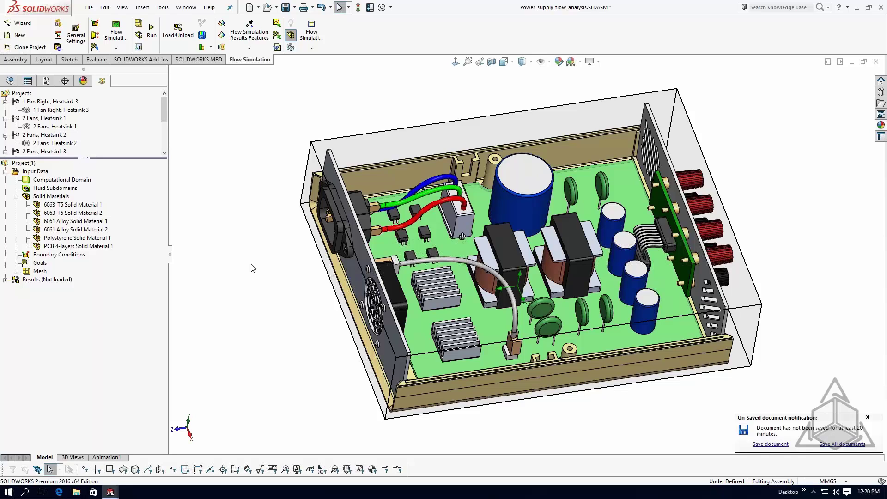
Dismiss the unsaved-document reminder and orbit the assembly to a top-down view toward the back plate.
left_click(868, 417)
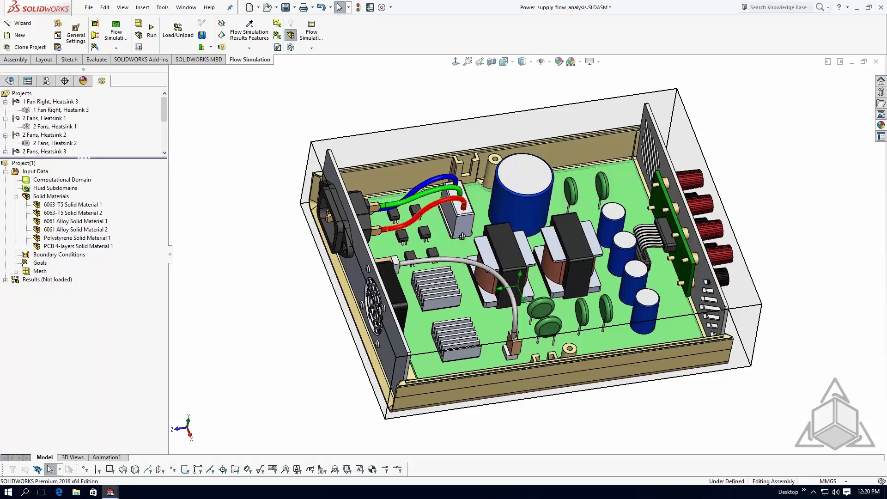
middle_click_drag(305, 291, 384, 319)
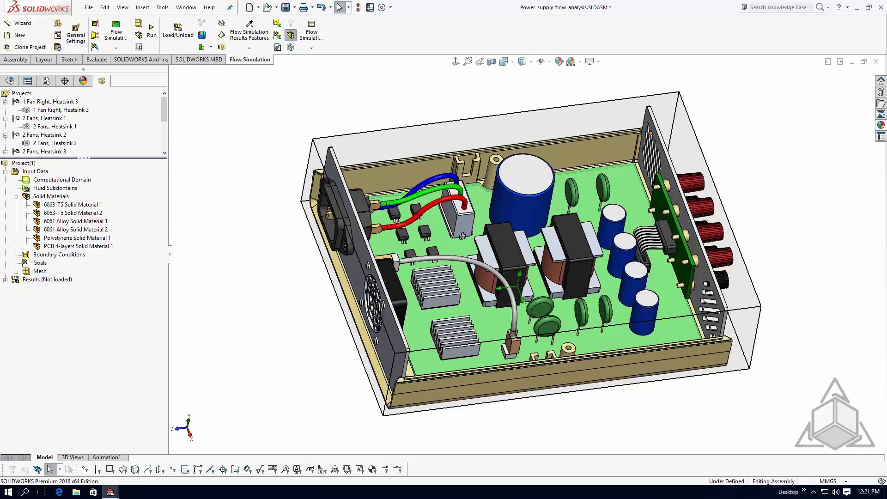
middle_click_drag(652, 147, 678, 226)
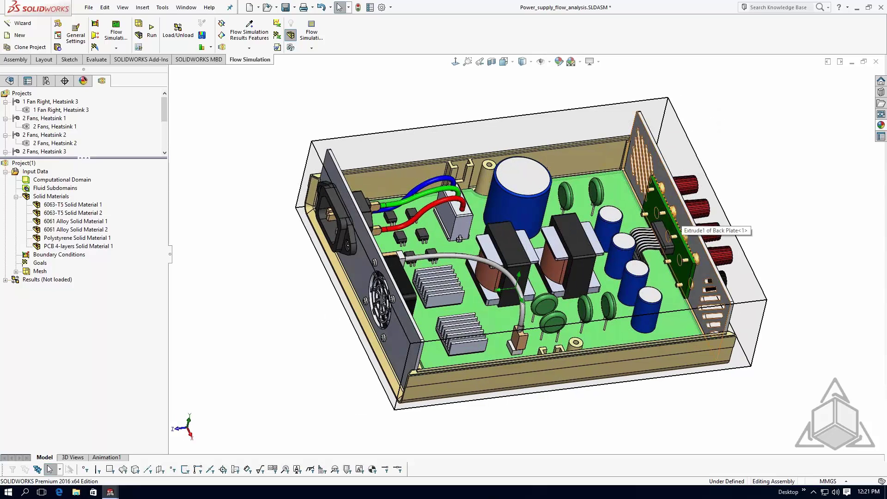
Switch the back plate to its Perforated Plate configuration, accepting the mesh settings reset.
left_click(670, 191)
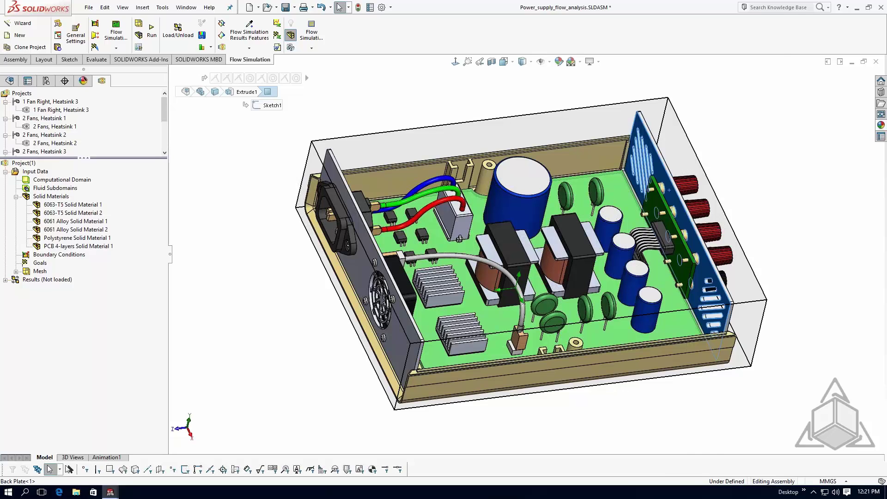
right_click(672, 184)
left_click(756, 53)
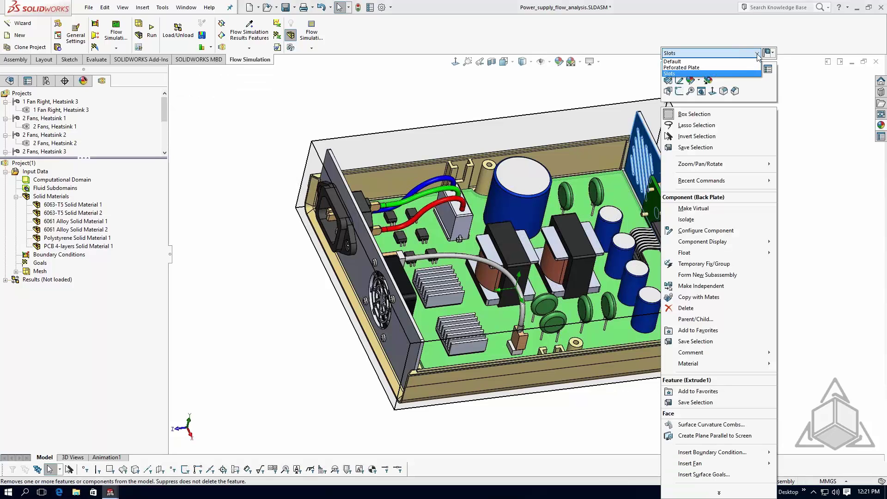
left_click(680, 68)
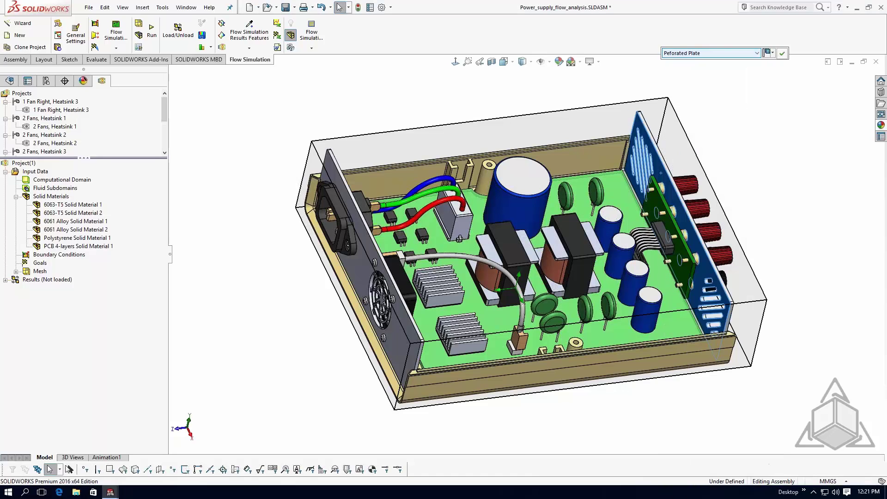
left_click(782, 55)
left_click(529, 285)
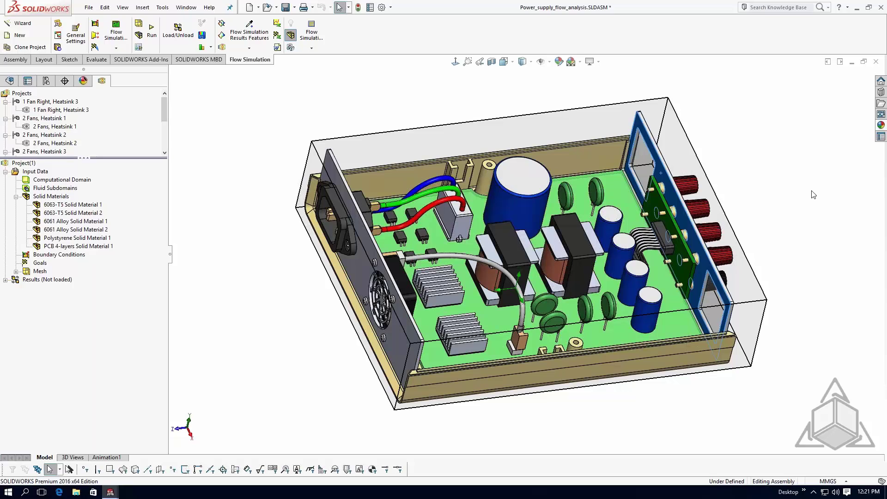
Start a new Flow Simulation perforated plate definition via Tools > Flow Simulation > Insert.
left_click(162, 8)
mouse_move(188, 52)
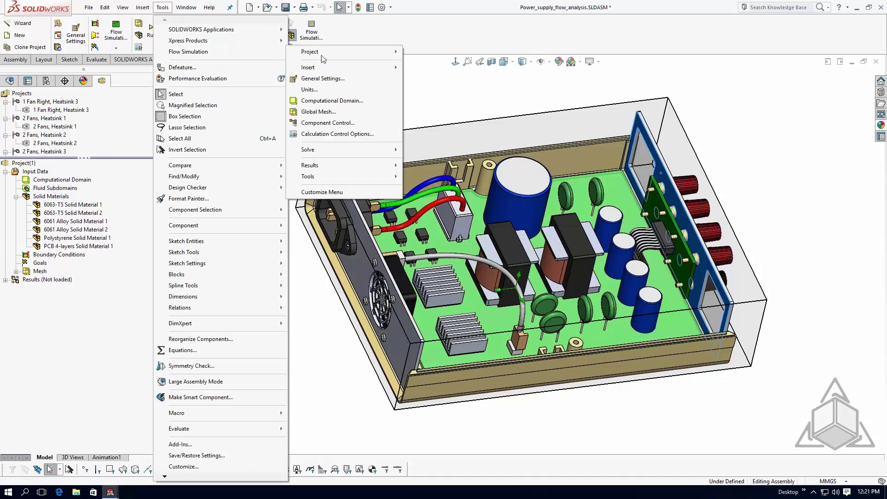
mouse_move(329, 68)
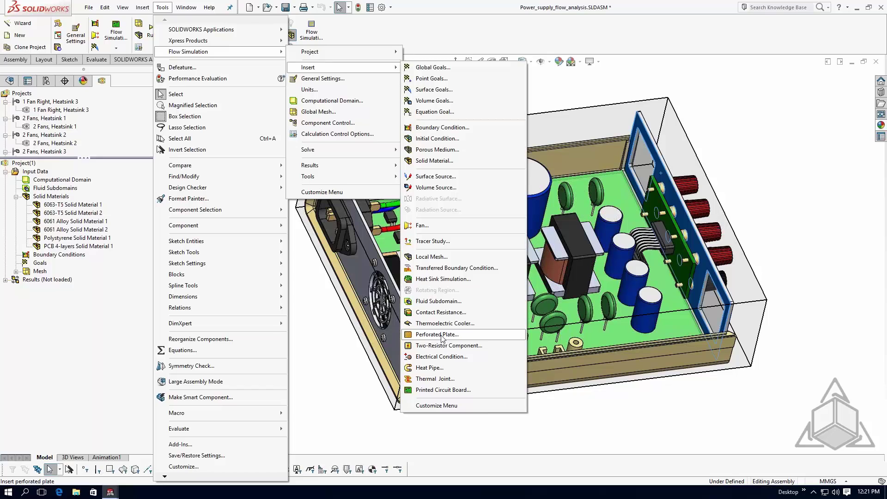
left_click(441, 335)
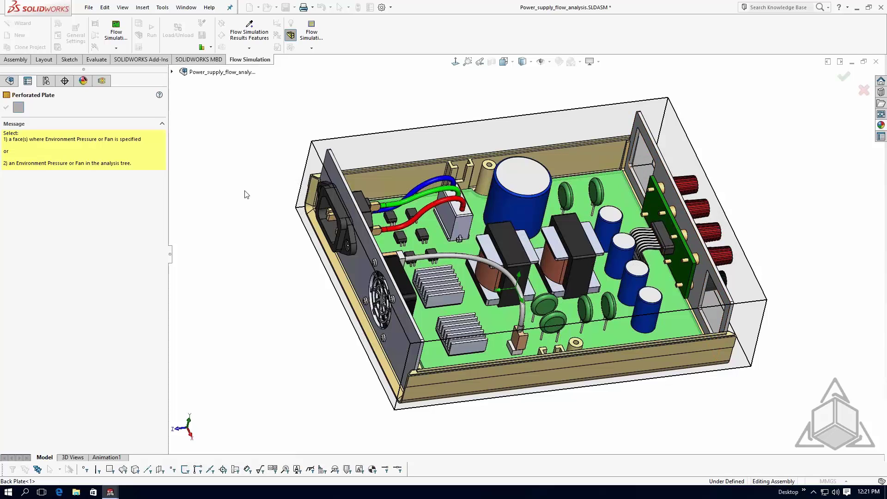
Cancel the perforated plate and apply Environment Pressure (14.6959473 lbf/in^2, 21 °C) to two Back Plate-1 faces.
key("Escape")
right_click(55, 254)
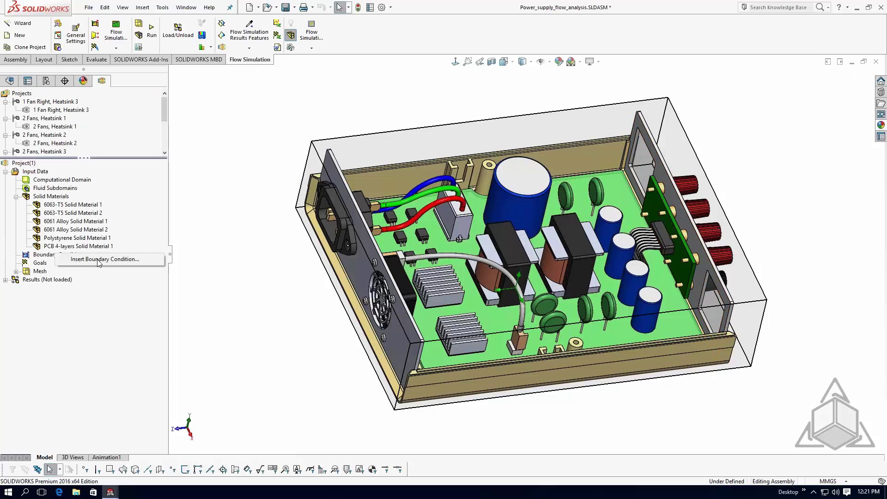
left_click(99, 259)
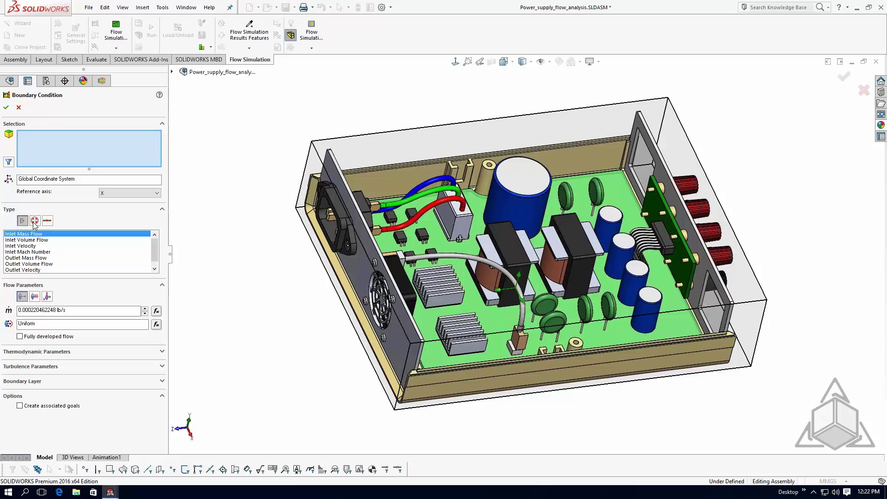
left_click(35, 221)
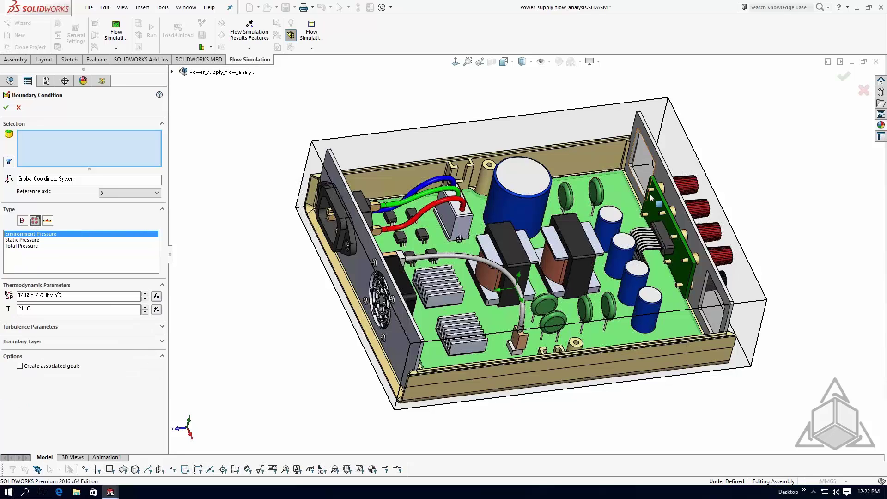
left_click(642, 167)
left_click(703, 307)
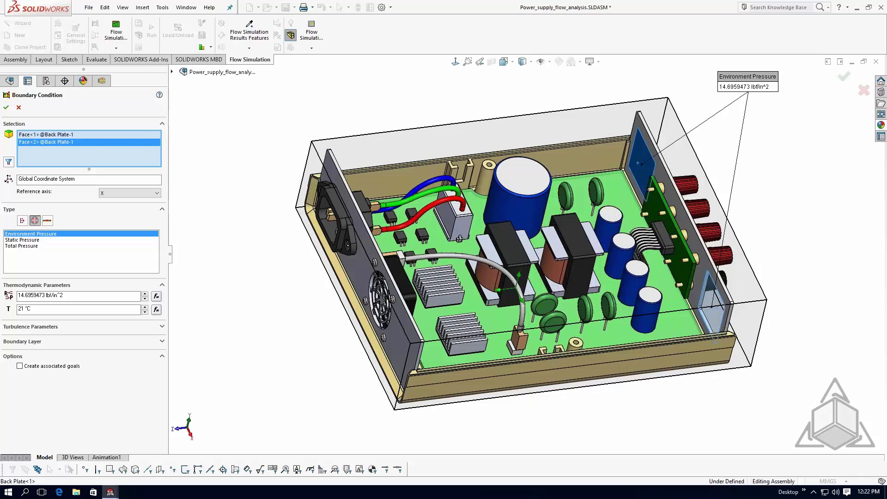
left_click(6, 110)
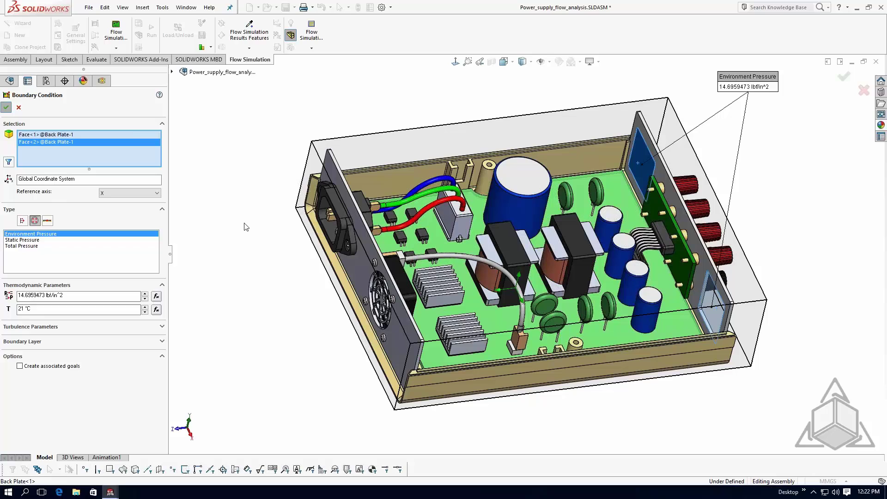
Restart the perforated plate on the upper and lower Back Plate-1 faces and expand its Pre-Defined types.
left_click(161, 7)
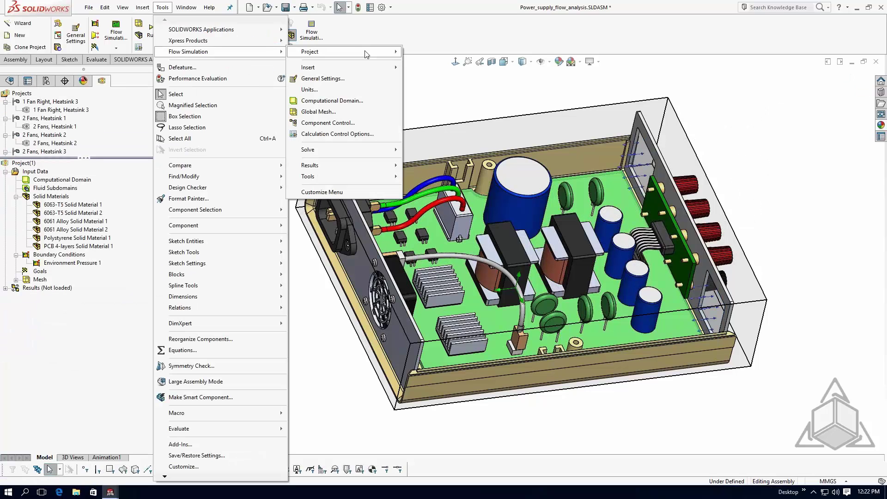
mouse_move(366, 68)
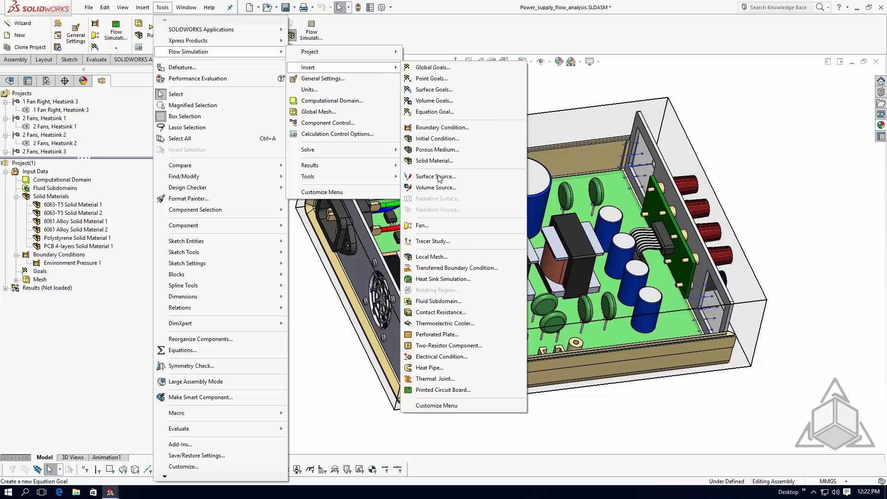
left_click(437, 334)
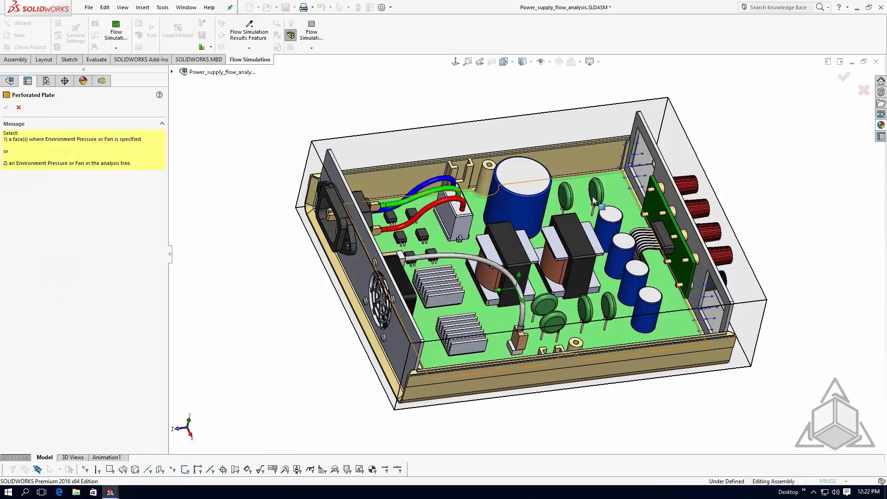
left_click(646, 162)
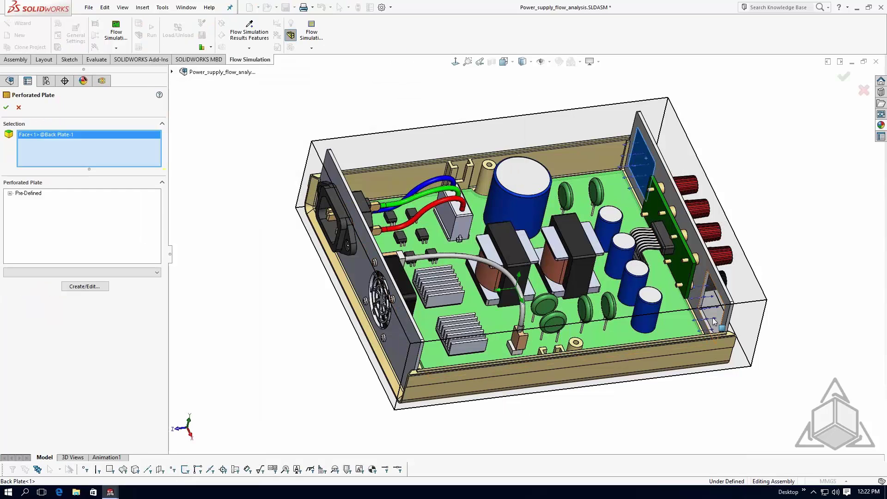
left_click(714, 320)
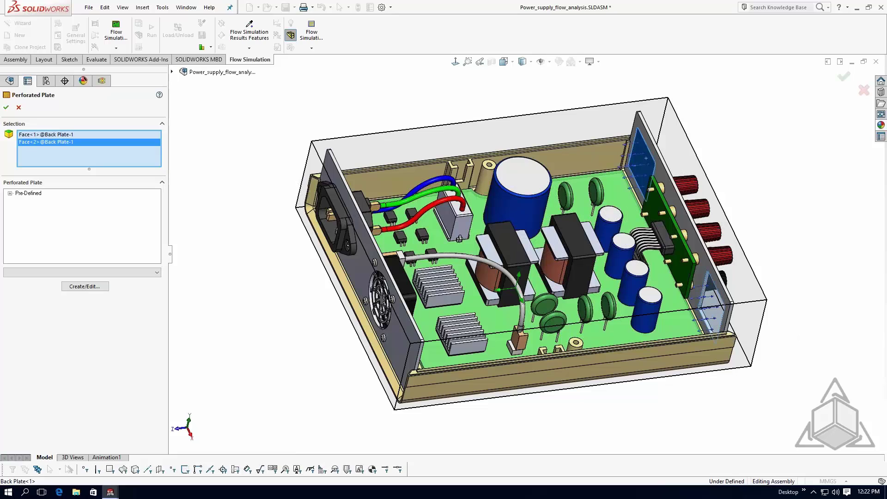
left_click(10, 193)
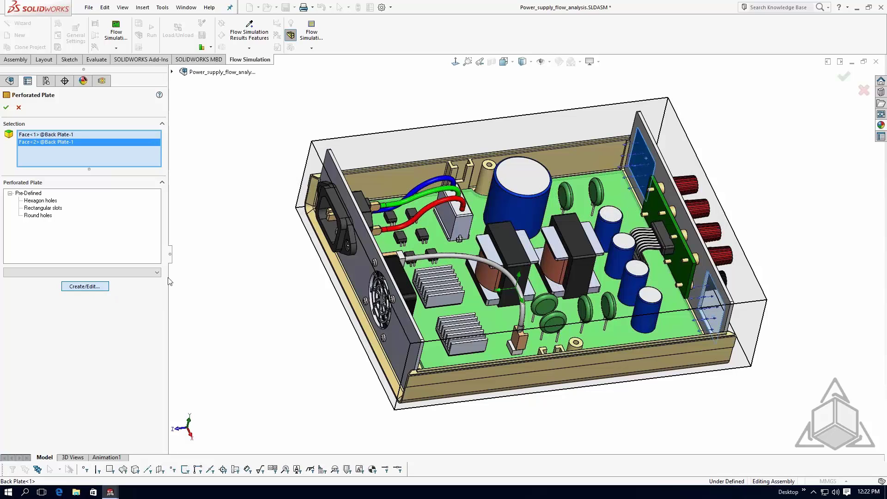
Inspect Round holes (0.0016 m diameter, 0.53 free area ratio) in the Engineering Database, then close it.
left_click(85, 286)
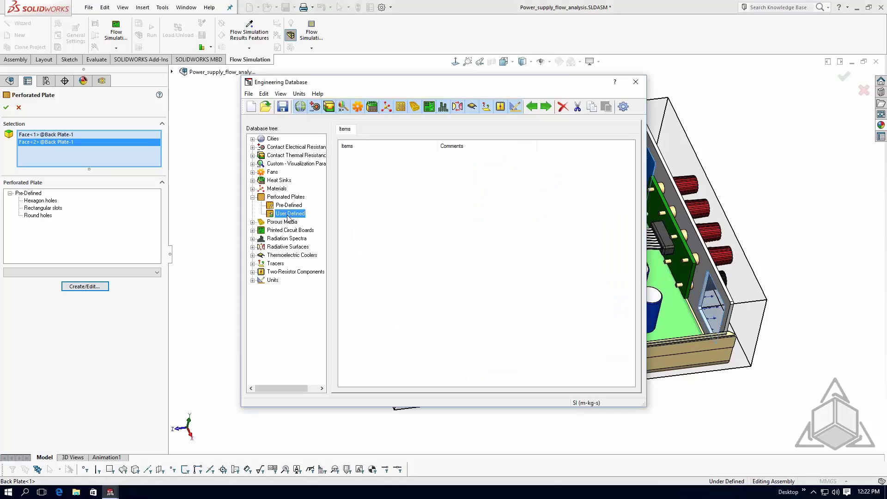
left_click(289, 205)
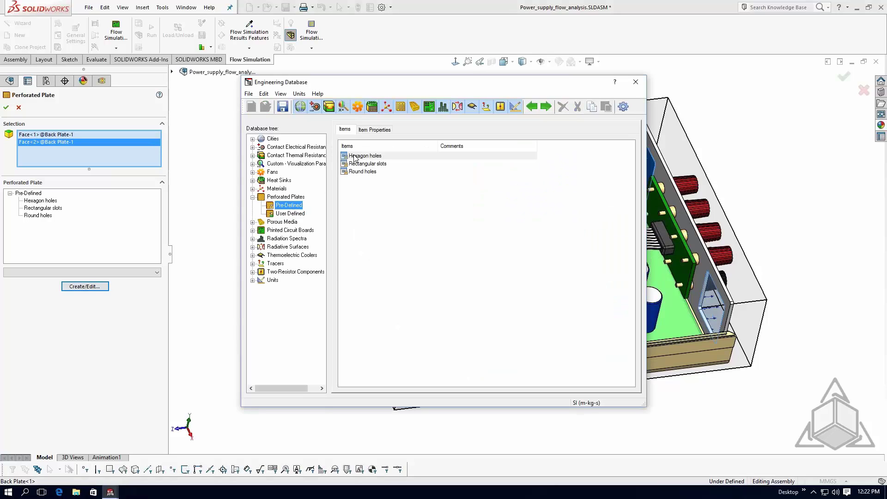
left_click(362, 171)
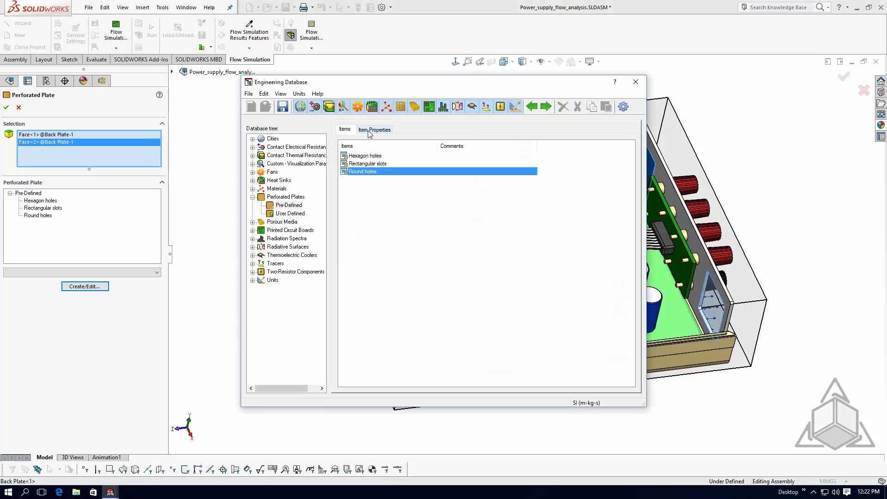
left_click(369, 132)
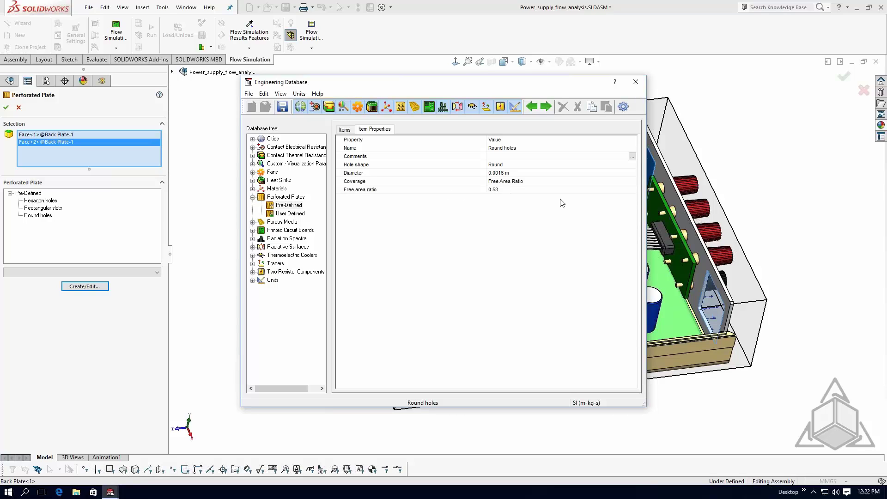
left_click(635, 83)
left_click(10, 193)
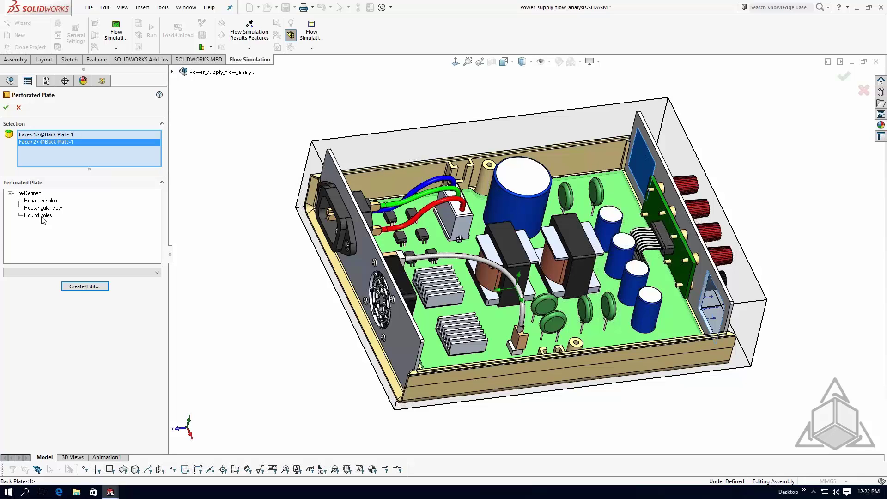
Choose Round holes as the pre-defined plate type and accept it as Perforated Plate 1.
left_click(35, 216)
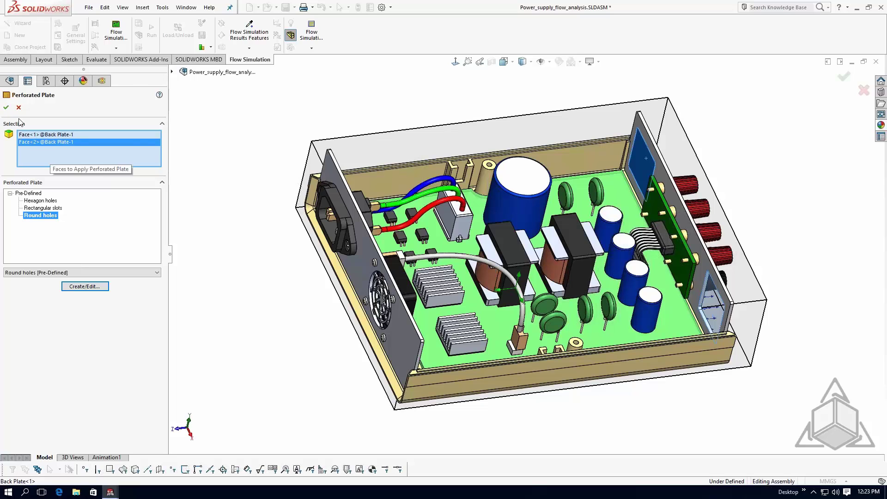
key("Return")
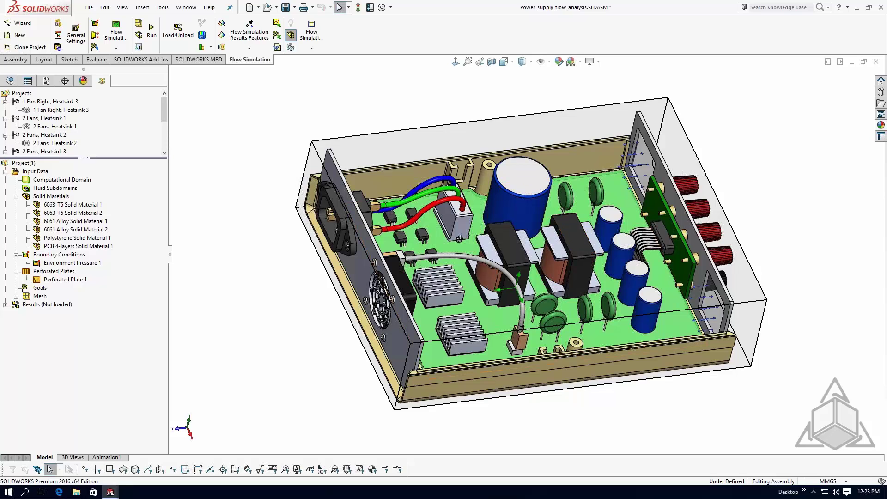
Orbit the assembly and expand the pabst 512f<2> fan's Solid Bodies in the FeatureManager tree.
middle_click_drag(679, 254, 698, 277)
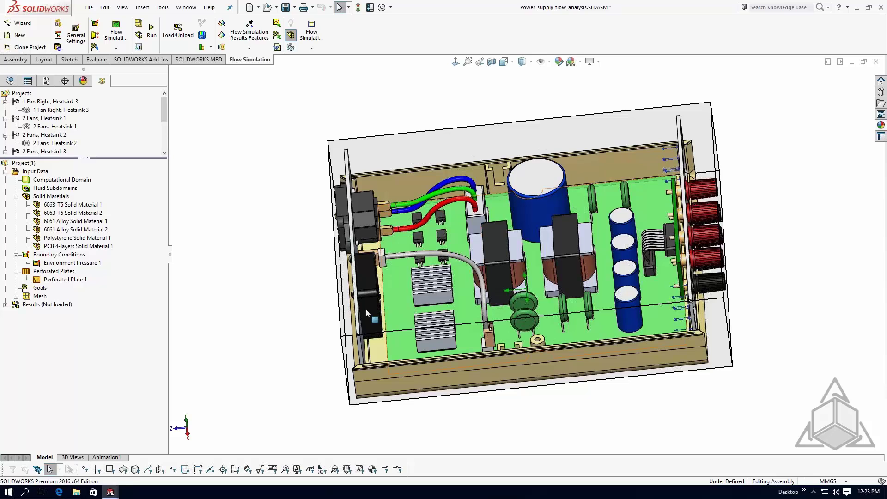
middle_click_drag(377, 318, 377, 289)
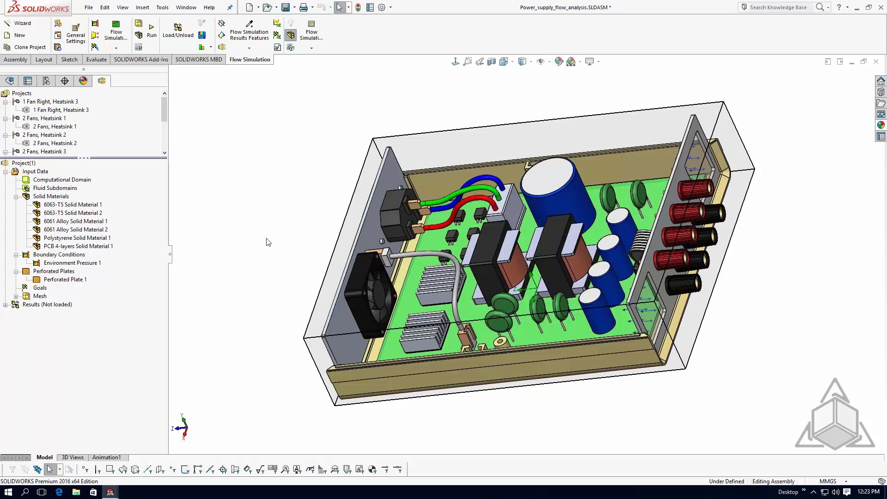
middle_click_drag(266, 241, 298, 257)
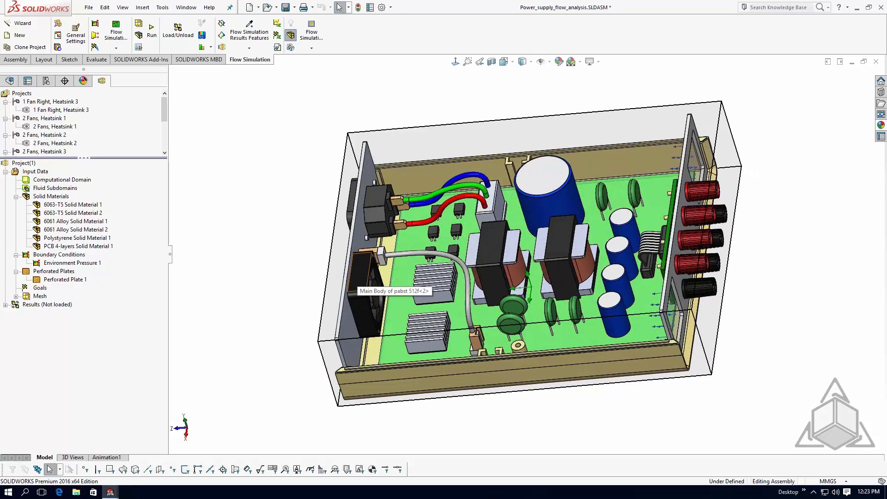
left_click(361, 271)
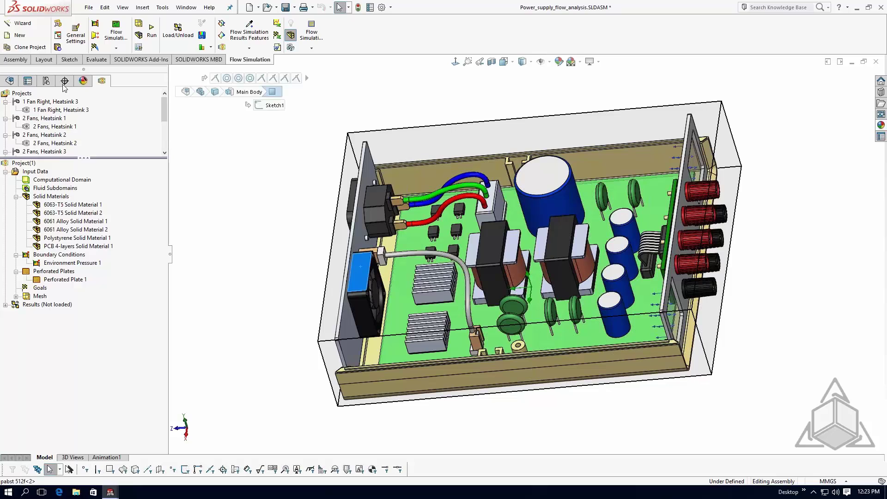
left_click(8, 82)
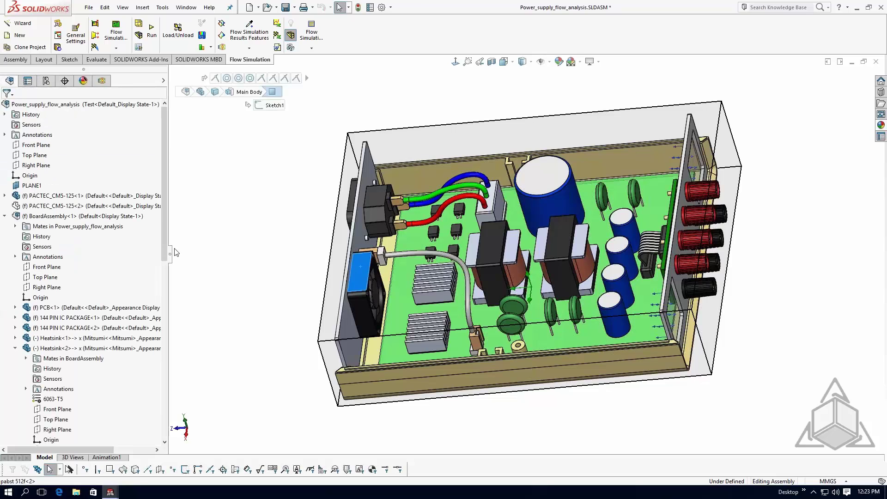
scroll(166, 283, "down", 1)
left_click_drag(167, 283, 168, 378)
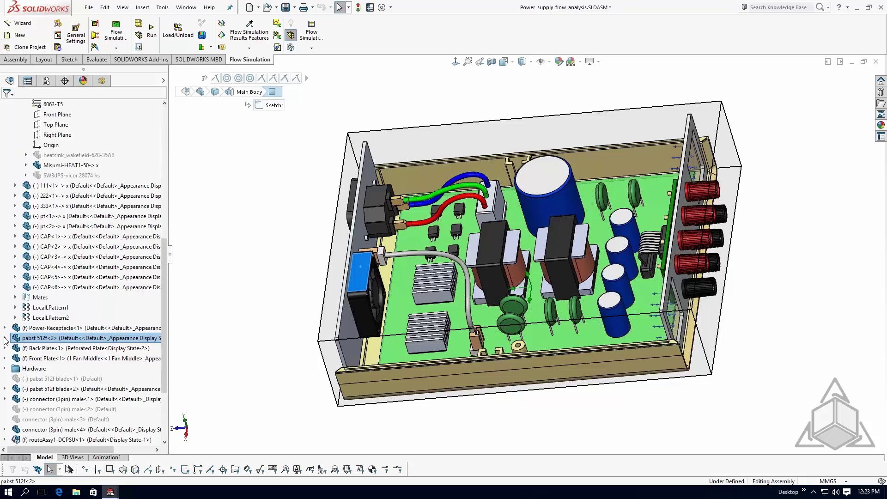
left_click(5, 337)
left_click(15, 155)
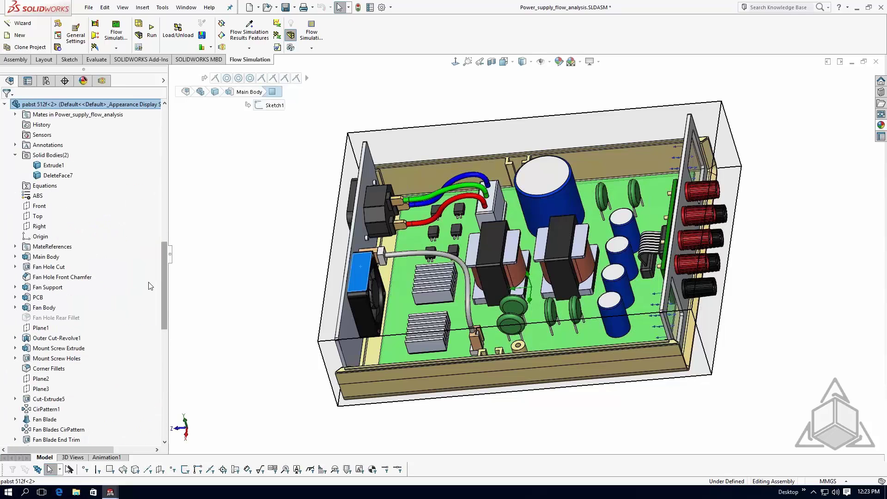
Hide the fan's DeleteFace7 solid body.
left_click(50, 166)
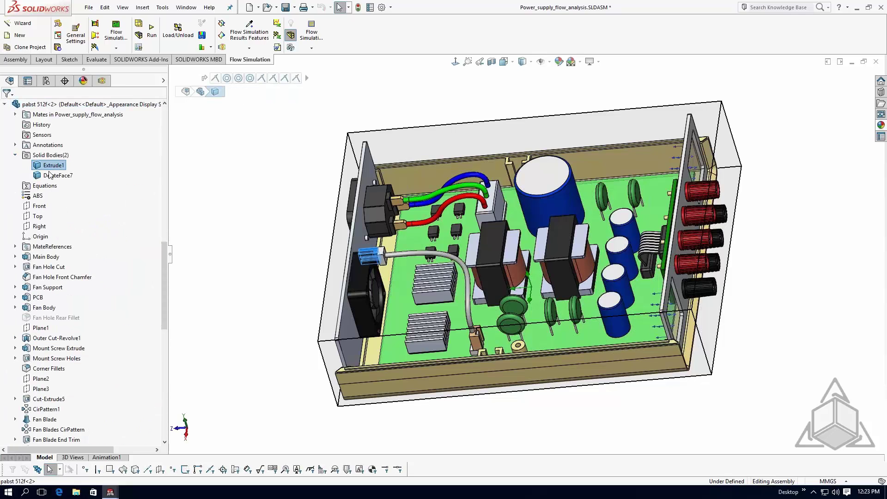
left_click(57, 176)
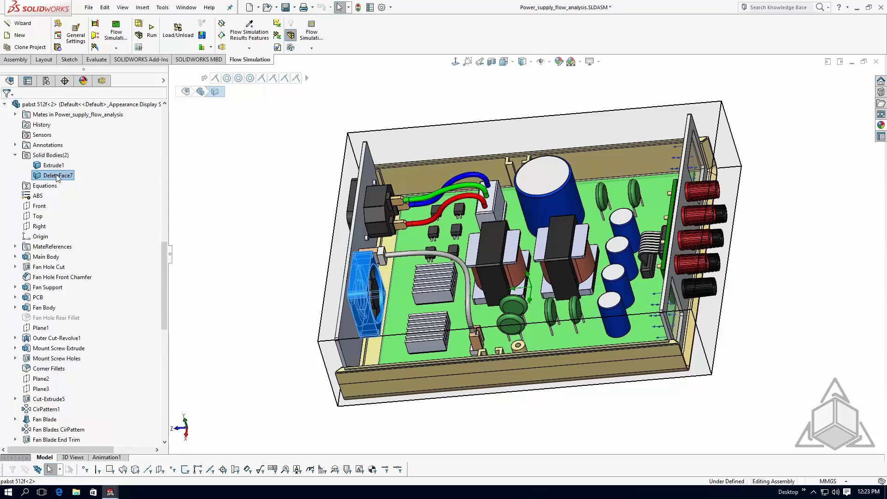
right_click(57, 176)
left_click(63, 160)
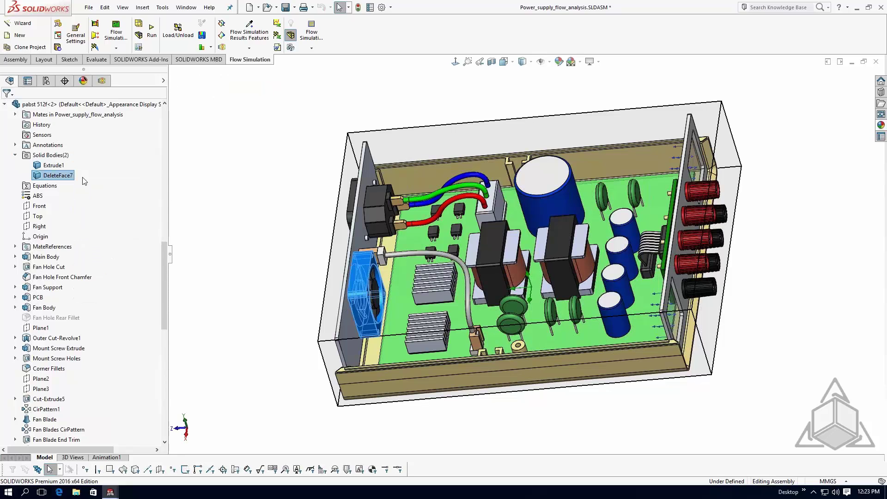
Inspect the fan's Extrude1 body, orbit toward the terminal panel, and check the Lid5<1> component.
left_click(50, 158)
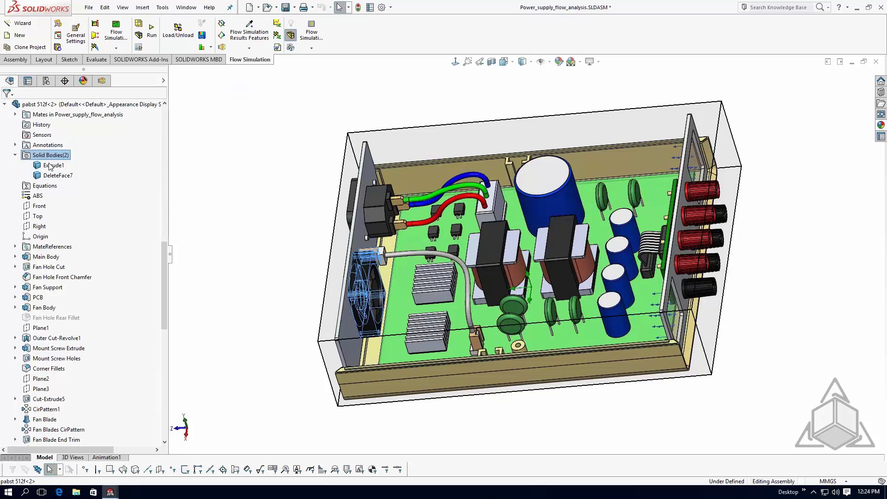
left_click(64, 166)
right_click(65, 166)
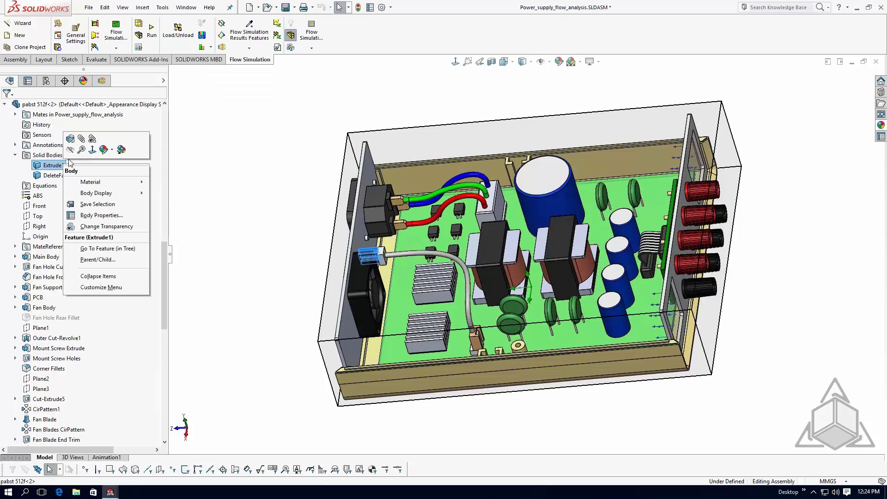
left_click(209, 170)
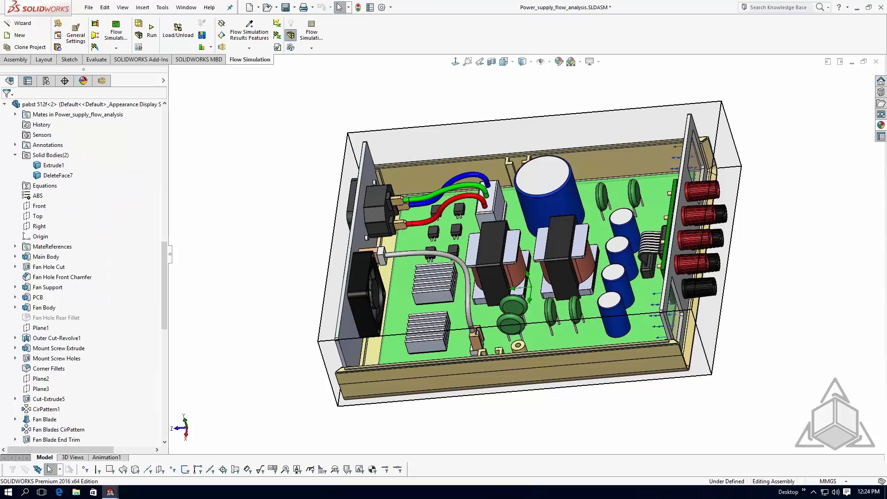
middle_click_drag(209, 170, 295, 258)
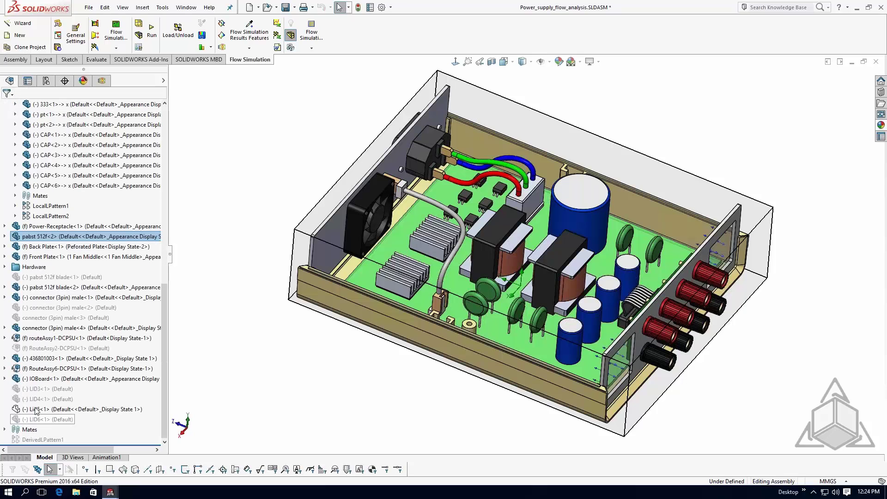
left_click(36, 409)
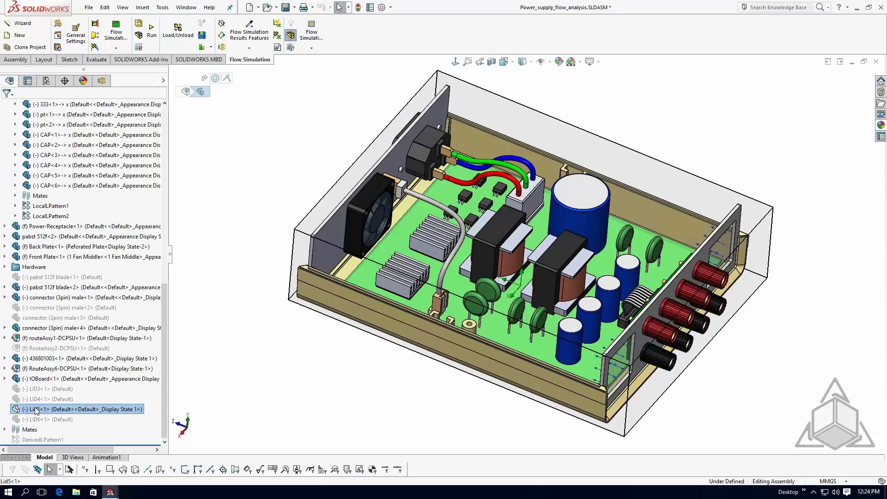
right_click(37, 409)
left_click(288, 174)
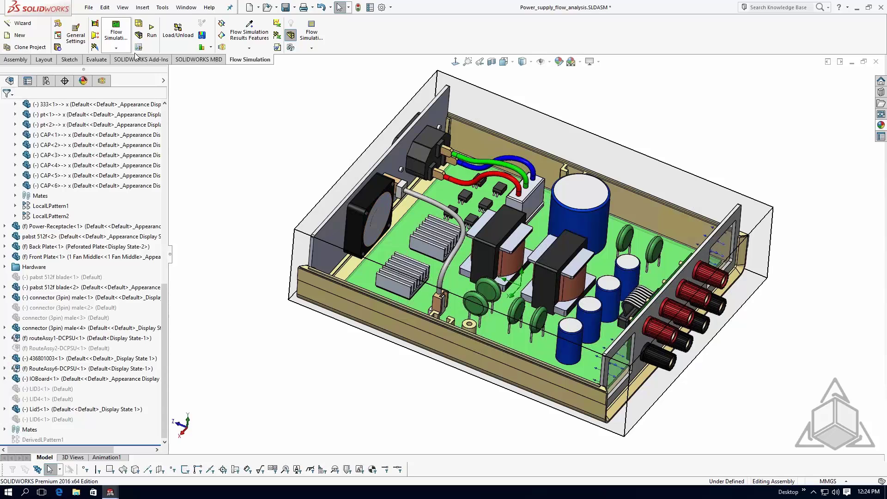
Insert a new Fan definition, defaulting to External Inlet Fan at 14.6959473 lbf/in^2 and 21 °C.
left_click(149, 10)
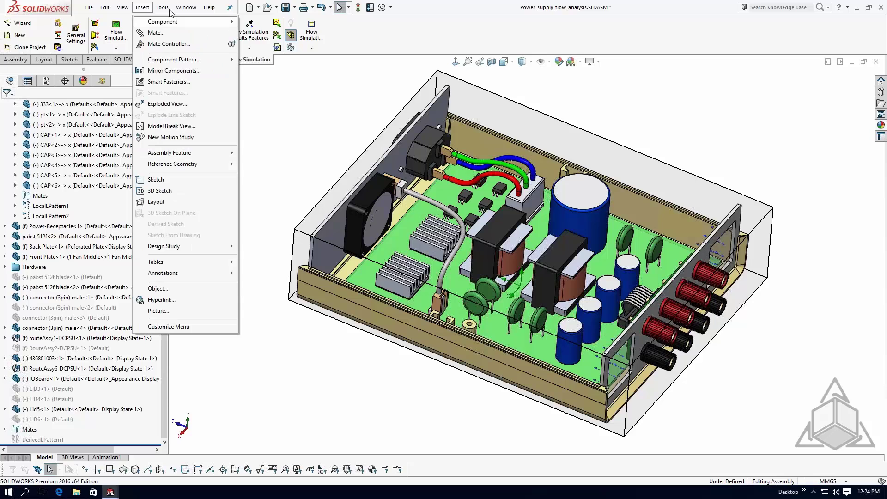
mouse_move(168, 9)
mouse_move(182, 55)
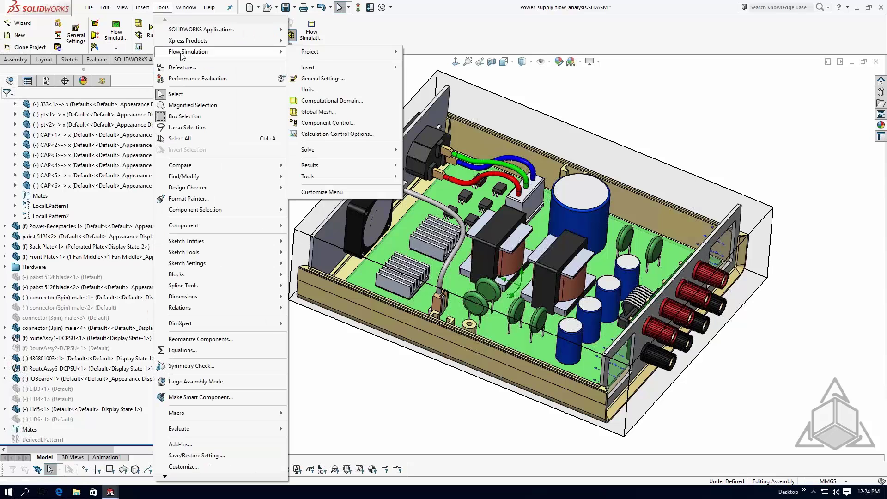
mouse_move(320, 71)
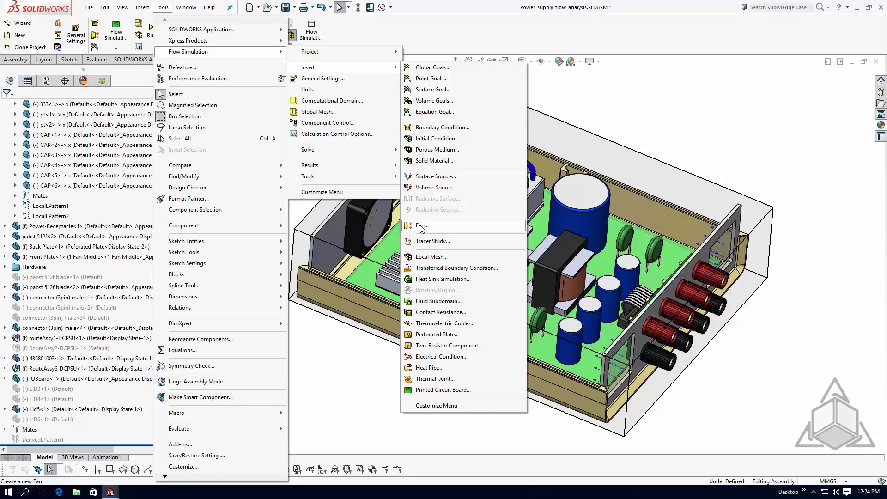
key("Return")
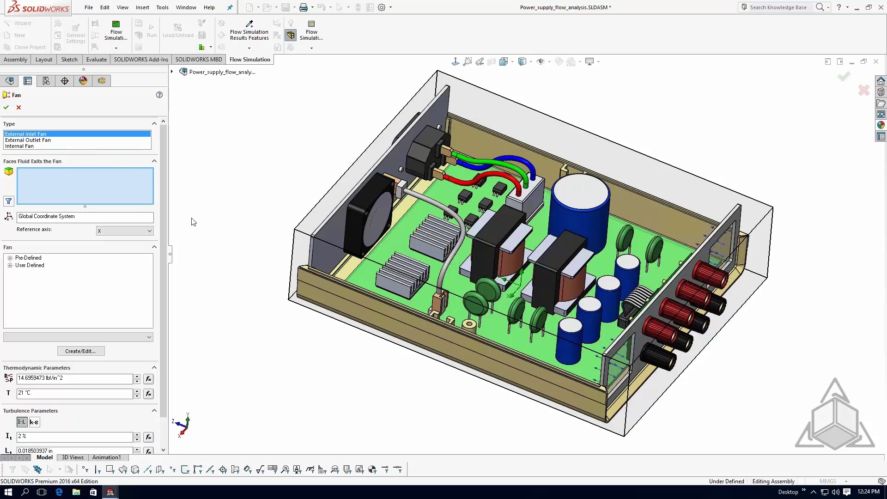
Try the Internal Fan type, then settle on External Outlet Fan for the fan.
key("Down")
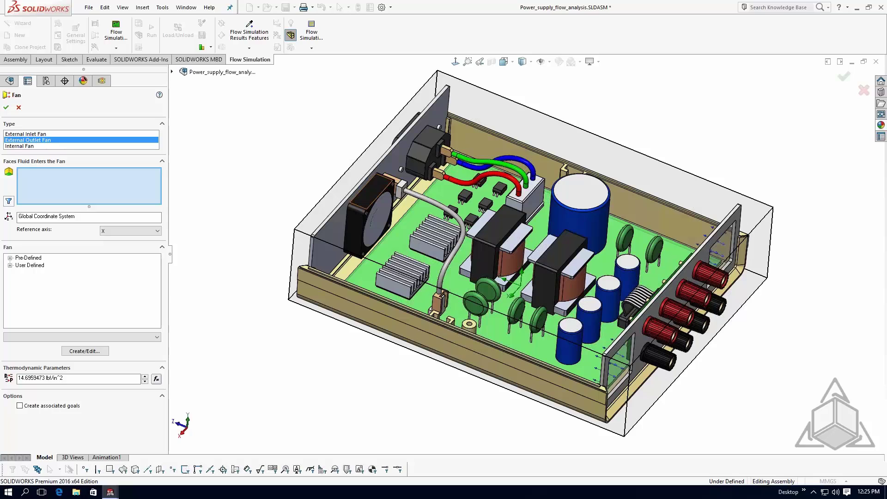
left_click(34, 134)
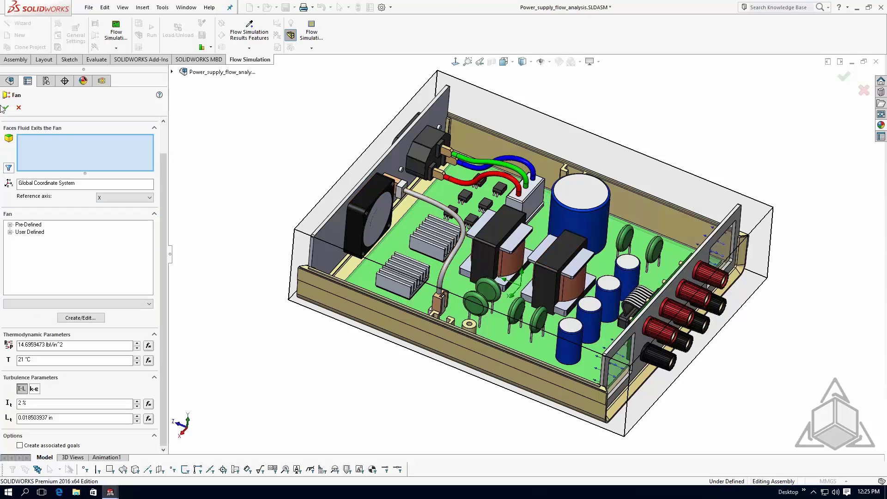
left_click(162, 132)
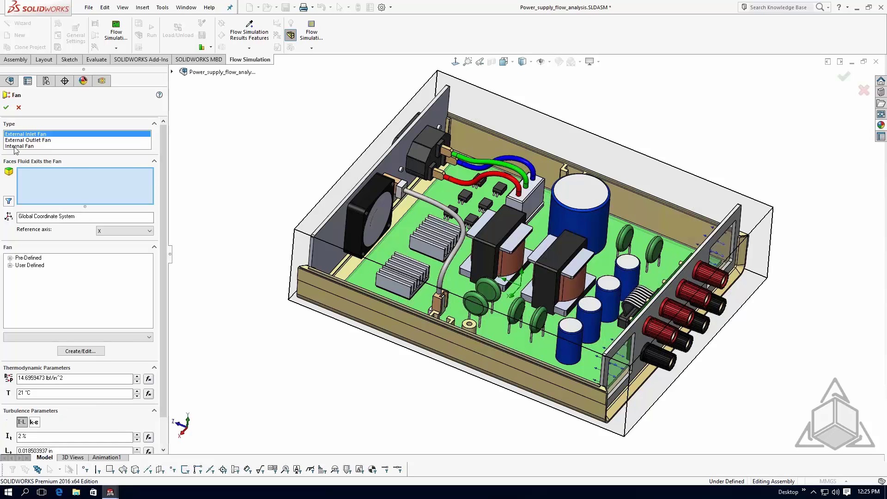
left_click(19, 146)
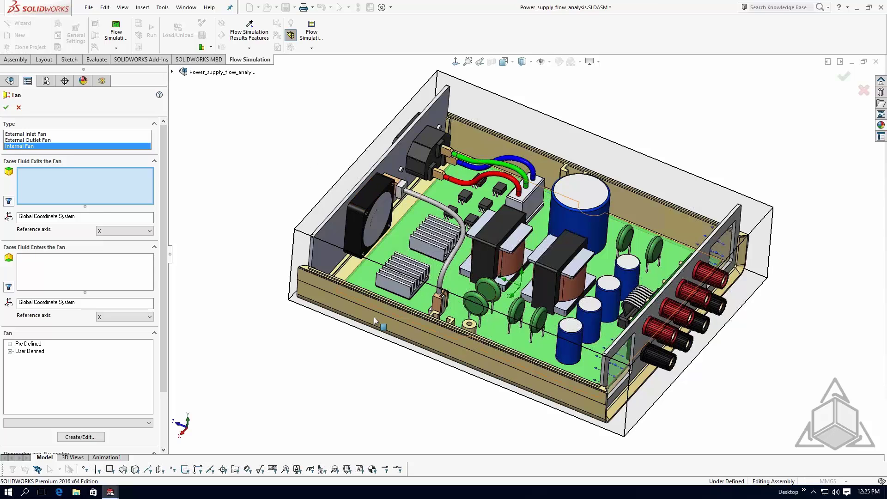
middle_click_drag(373, 317, 341, 300)
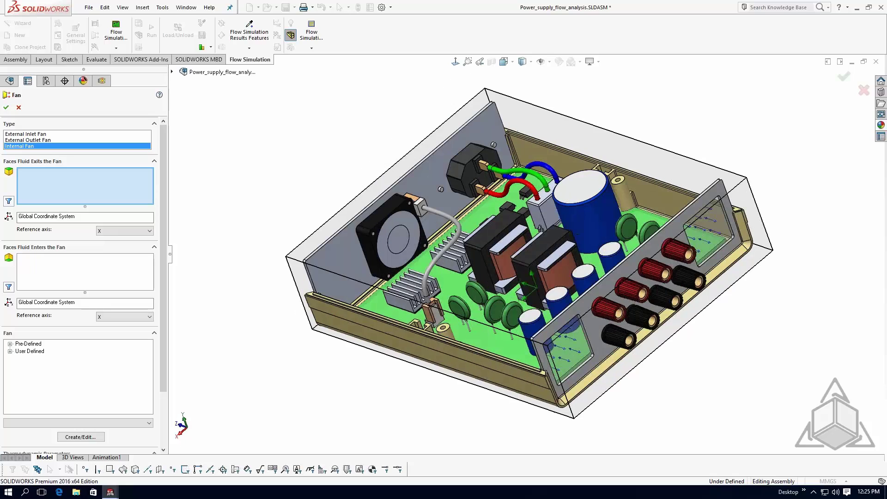
middle_click_drag(541, 228, 541, 228)
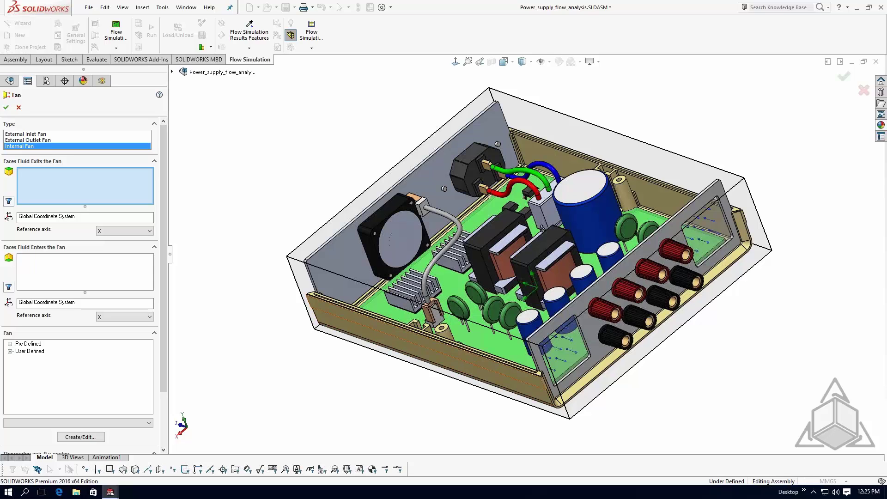
left_click(36, 140)
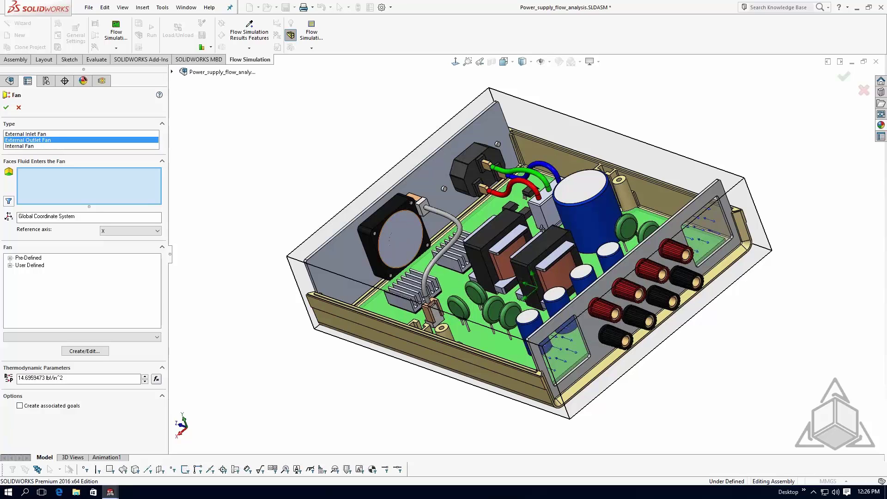
Assign the Lid5 round fan face and browse the Delta and user-defined entries in the fan library.
left_click(390, 238)
middle_click_drag(390, 238, 317, 276)
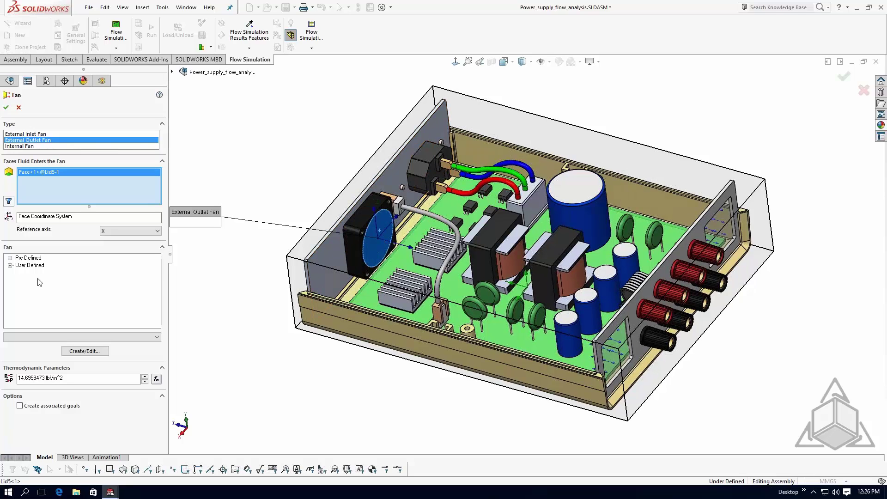
left_click(10, 257)
left_click(19, 265)
scroll(157, 278, "down", 1)
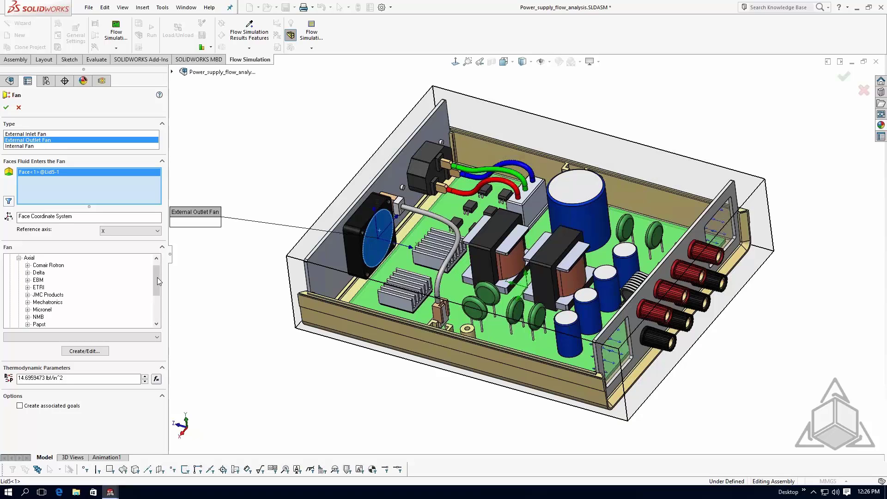
scroll(158, 278, "down", 3)
scroll(159, 276, "up", 2)
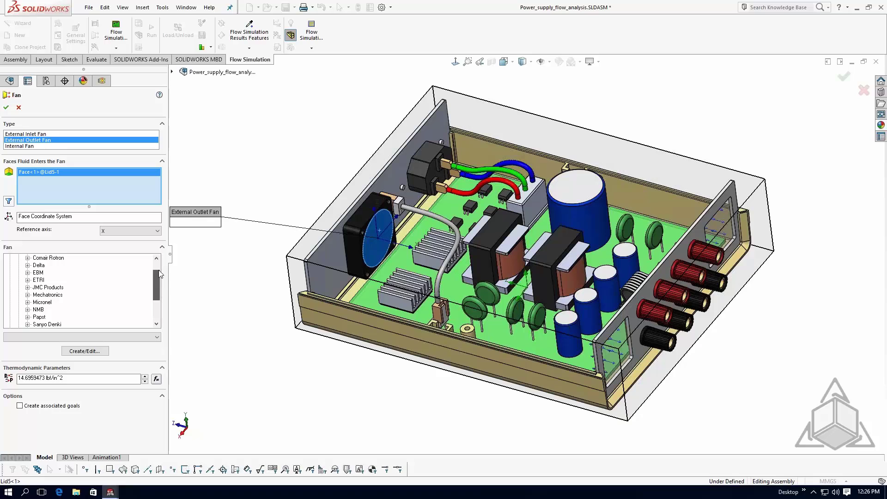
scroll(159, 275, "up", 2)
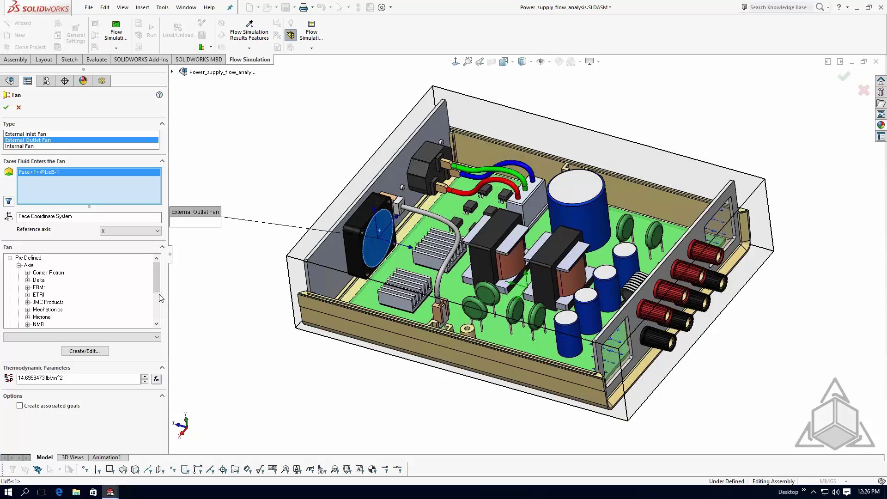
left_click(27, 279)
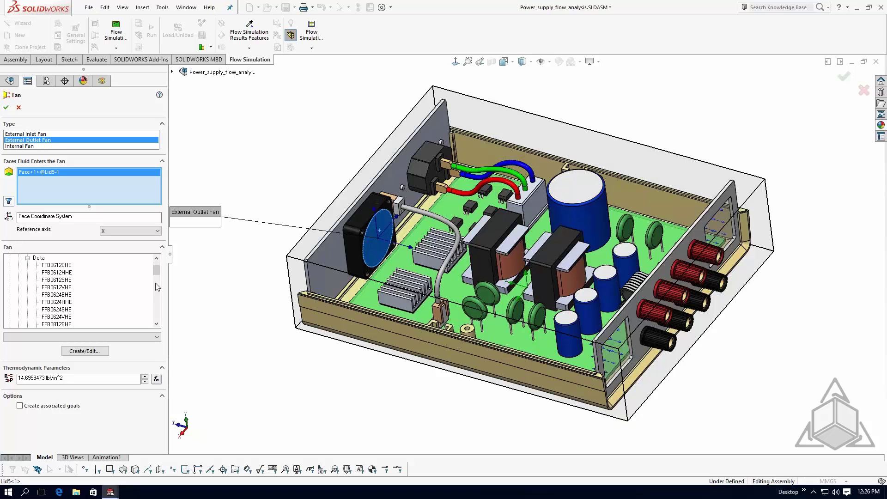
mouse_move(156, 270)
left_mouse_down()
mouse_move(156, 305)
mouse_move(160, 267)
left_mouse_up()
left_click(27, 280)
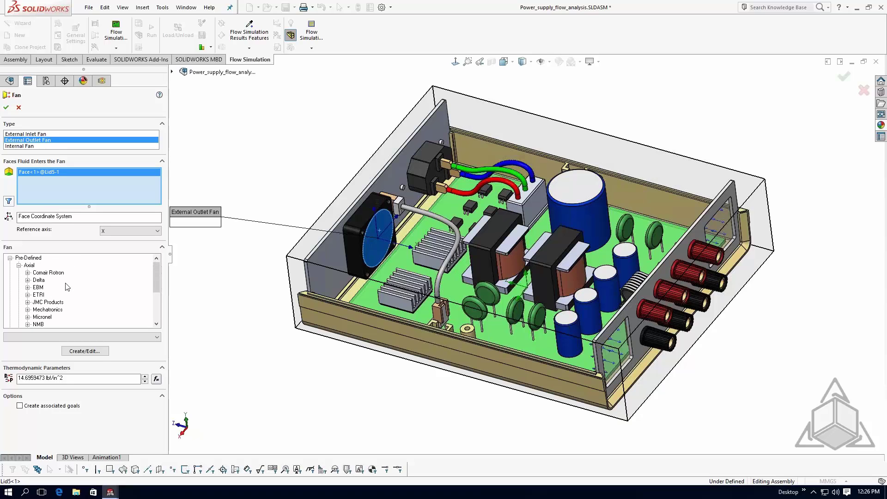
scroll(159, 283, "down", 2)
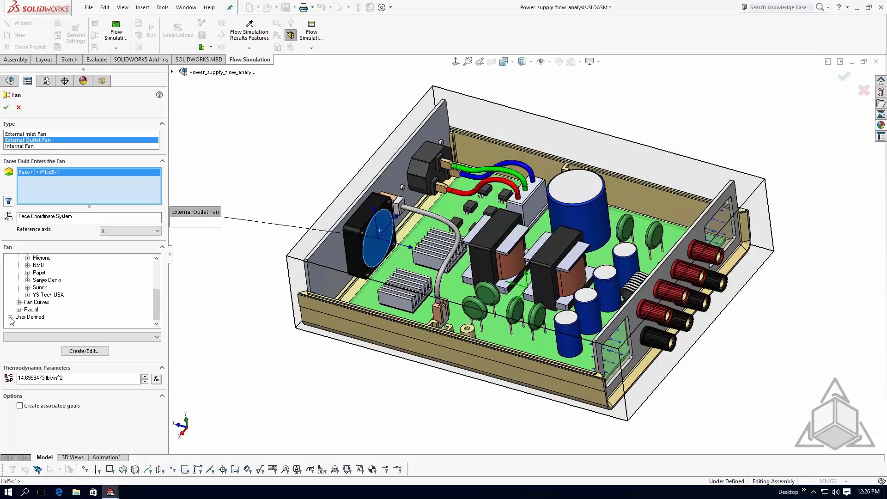
left_click(9, 317)
left_click(19, 317)
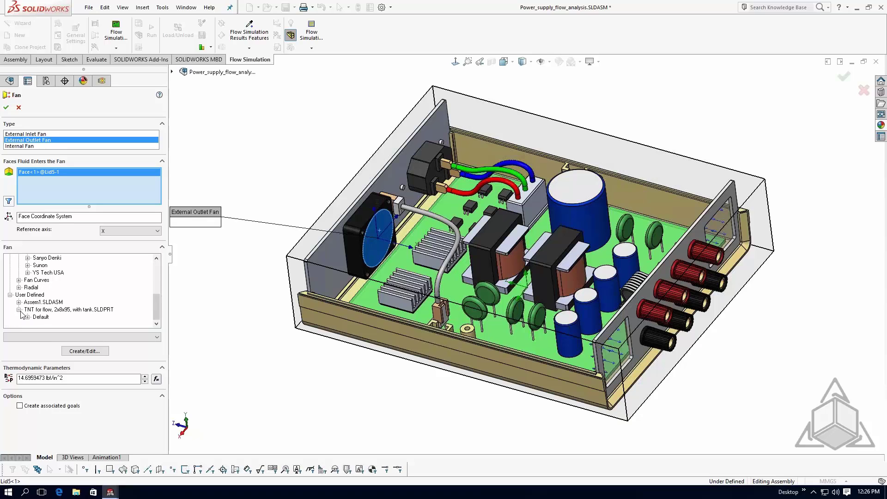
left_click(19, 310)
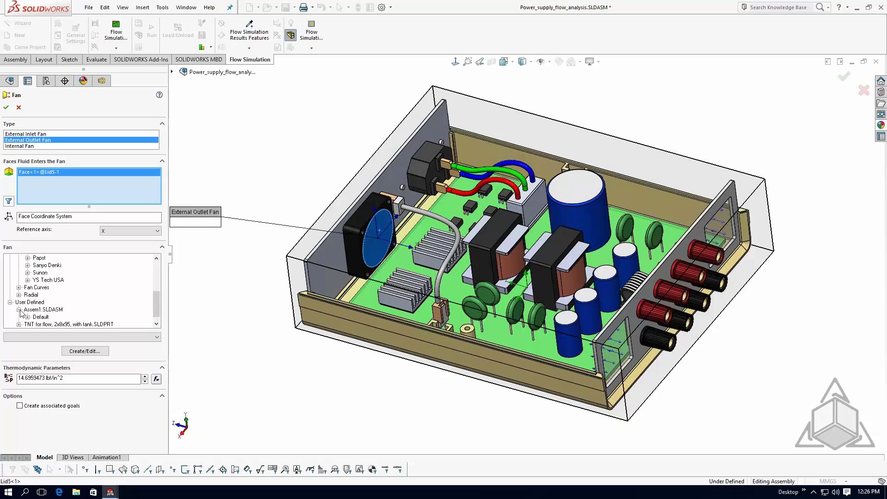
left_click(19, 309)
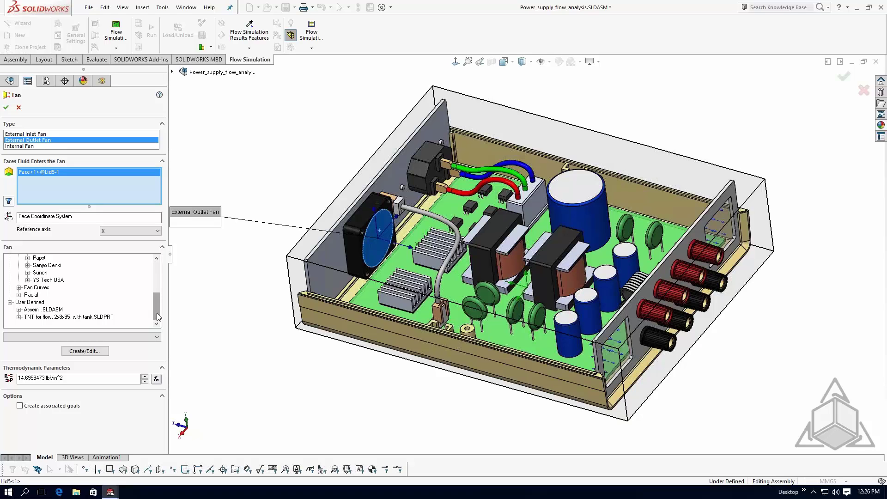
left_click_drag(157, 312, 159, 297)
Pick the Papst DC-Axial Series 400 '405' fan curve and confirm External Outlet Fan 1.
scroll(57, 275, "up", 1)
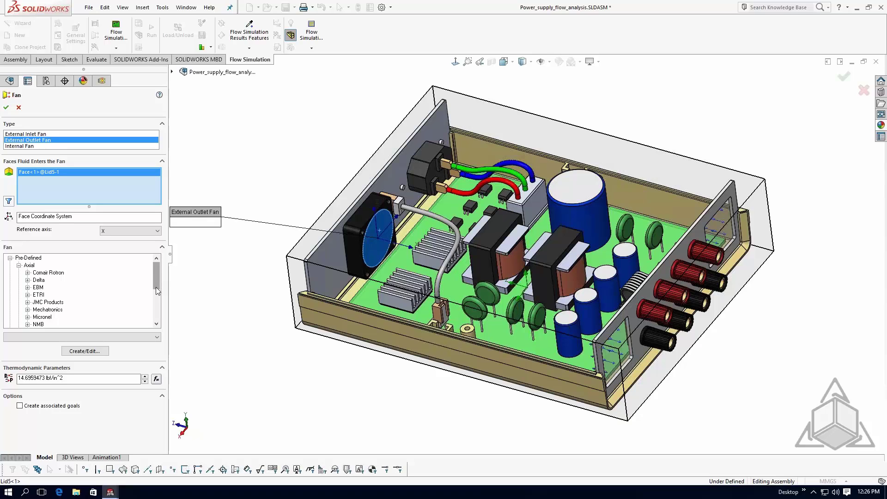
left_click_drag(156, 287, 157, 310)
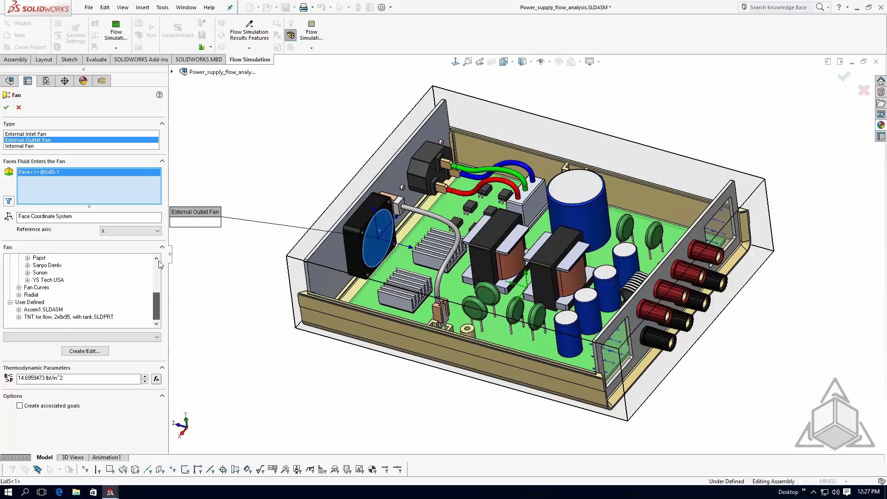
scroll(152, 273, "up", 4)
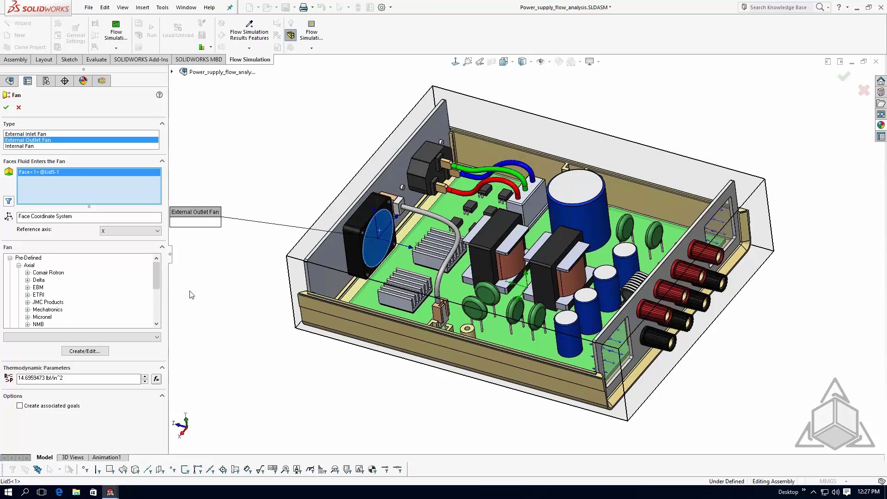
left_click(19, 266)
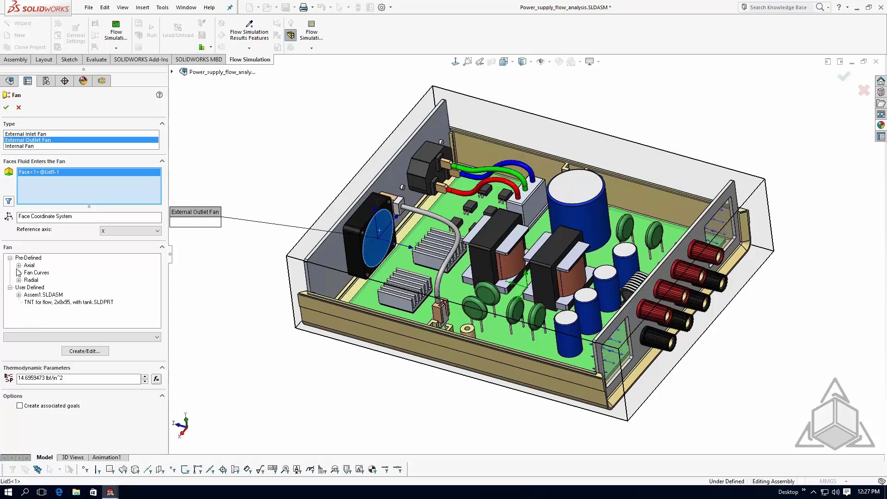
left_click(19, 273)
left_click(27, 280)
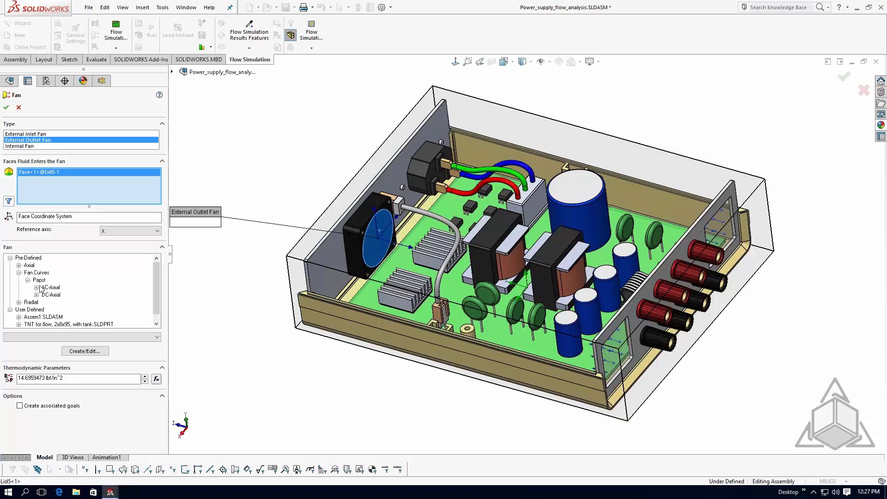
left_click(36, 296)
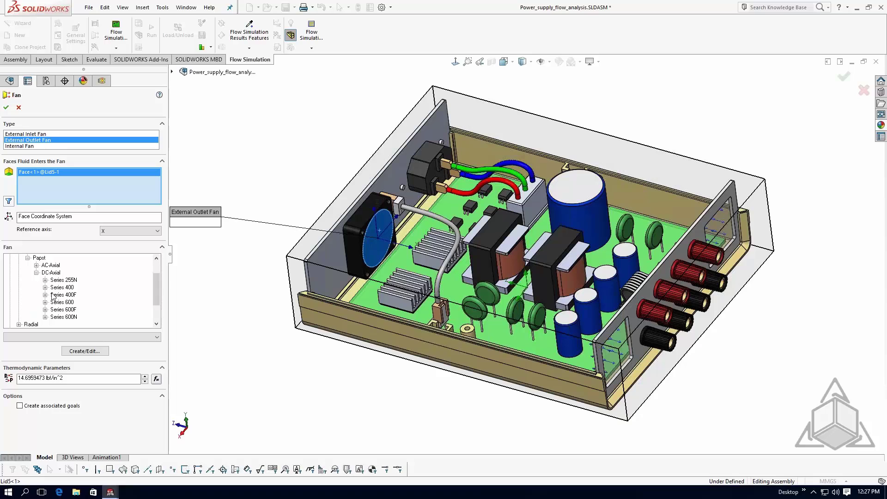
left_click(45, 287)
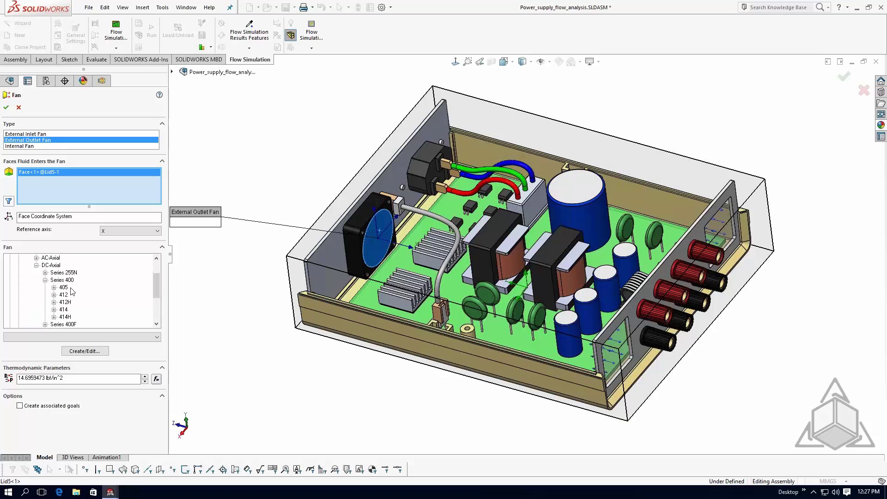
double_click(71, 287)
left_click(72, 295)
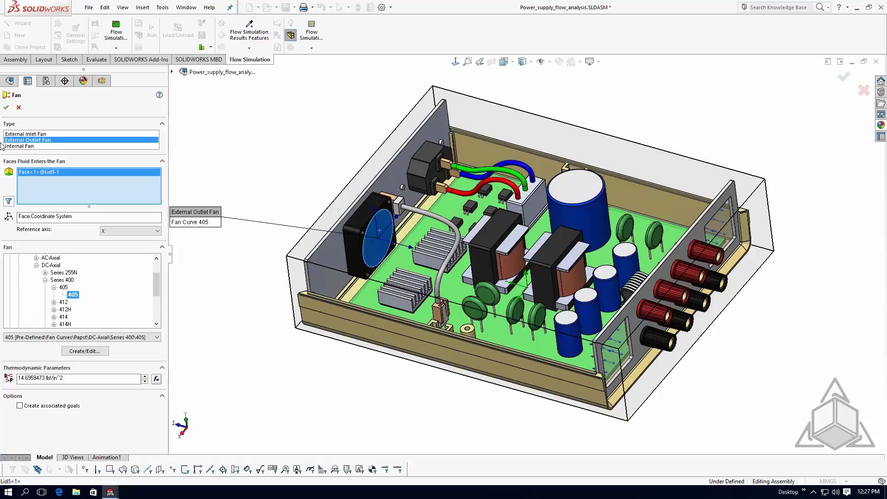
left_click(6, 109)
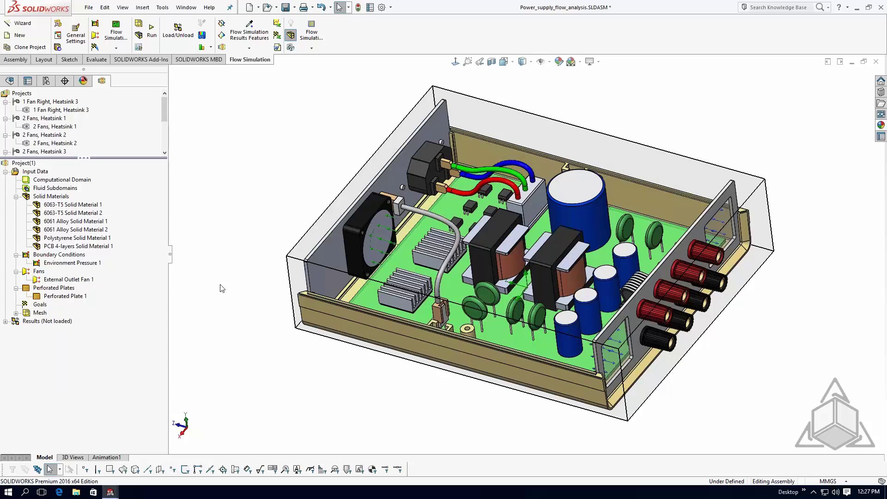
Orbit to the assembly's open side and confirm that the Test configuration is active.
middle_click_drag(222, 288, 310, 153)
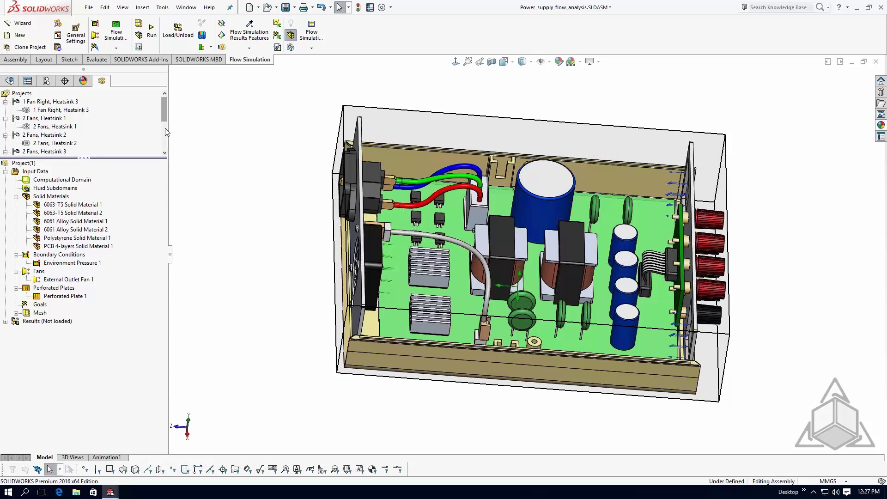
scroll(166, 131, "down", 5)
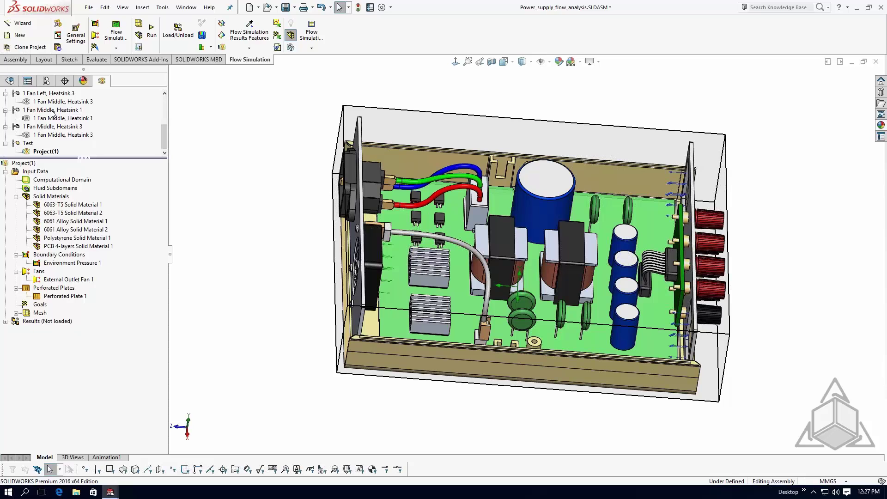
left_click(52, 110)
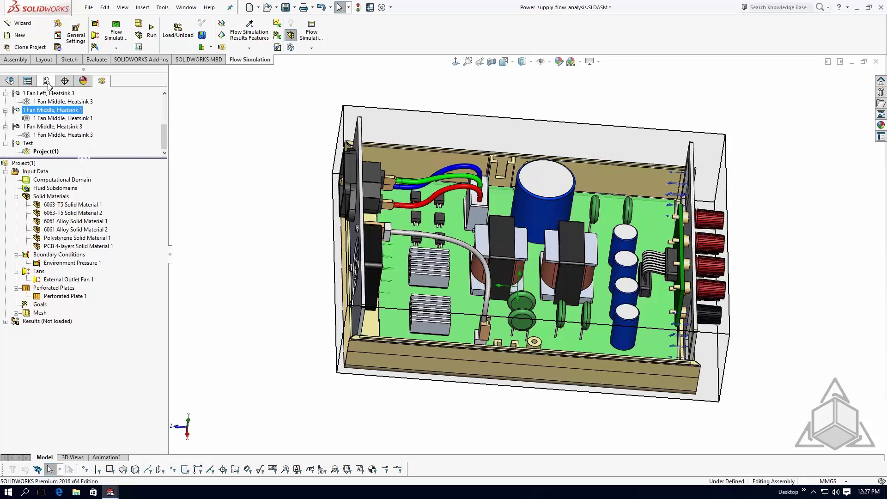
left_click(46, 81)
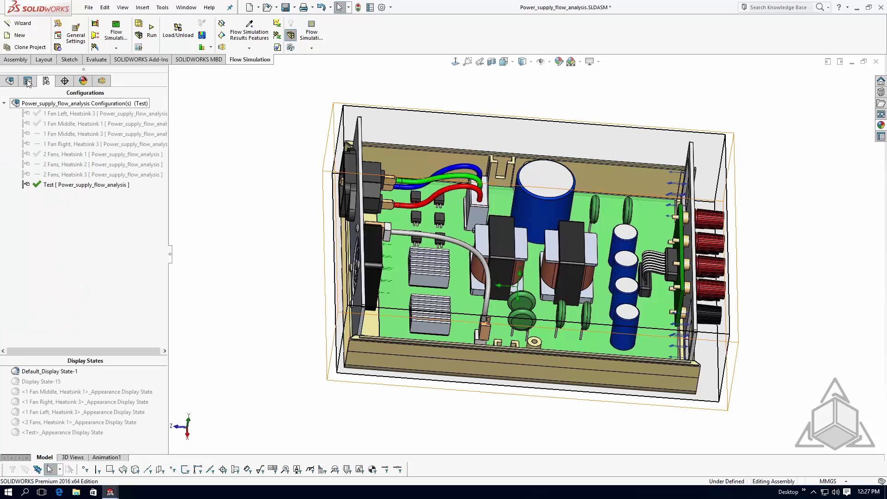
left_click(101, 81)
Activate the 1 Fan Middle, Heatsink 1 configuration and check its Steel Stainless 321 and copper parts.
right_click(48, 111)
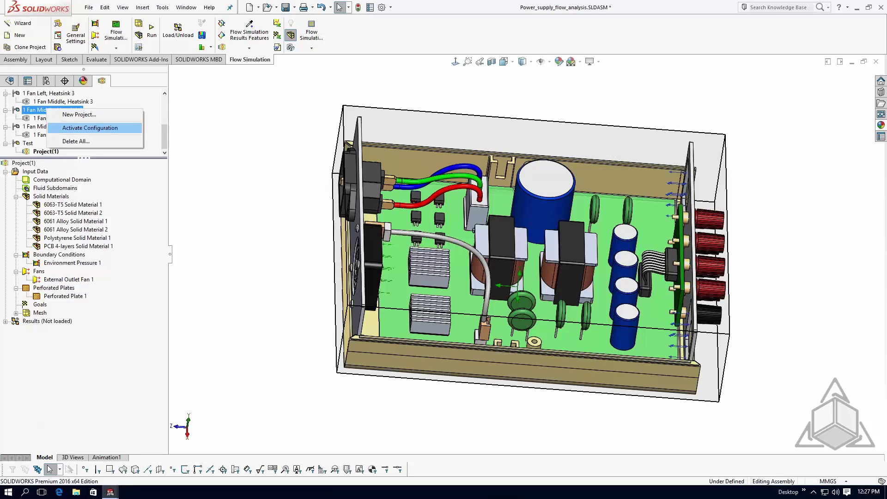
left_click(90, 127)
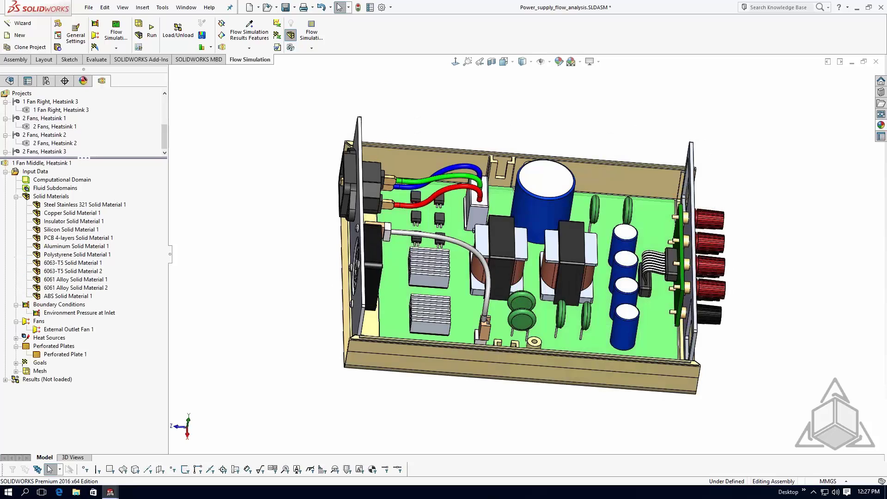
left_click(88, 206)
left_click(74, 213)
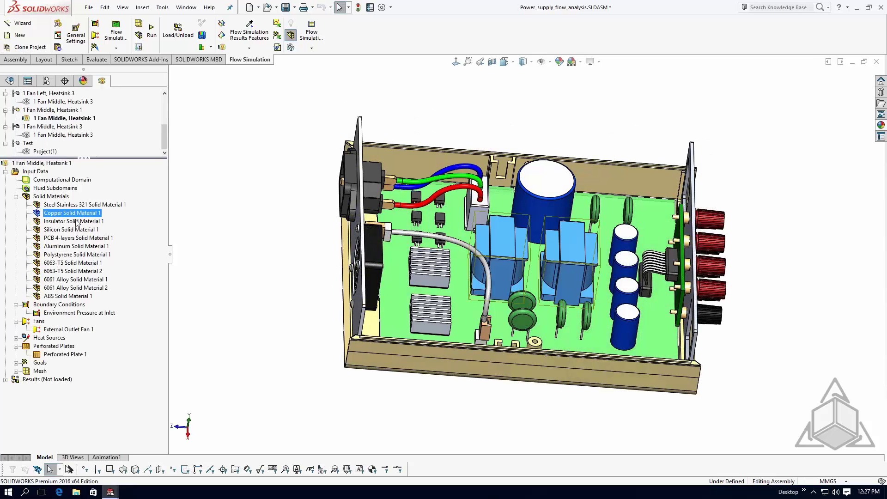
Review the insulator and silicon parts, then expand Heat Sources to show 10 Watt IC's and 4 Watts Transformers.
left_click(77, 221)
left_click(74, 213)
left_click(74, 221)
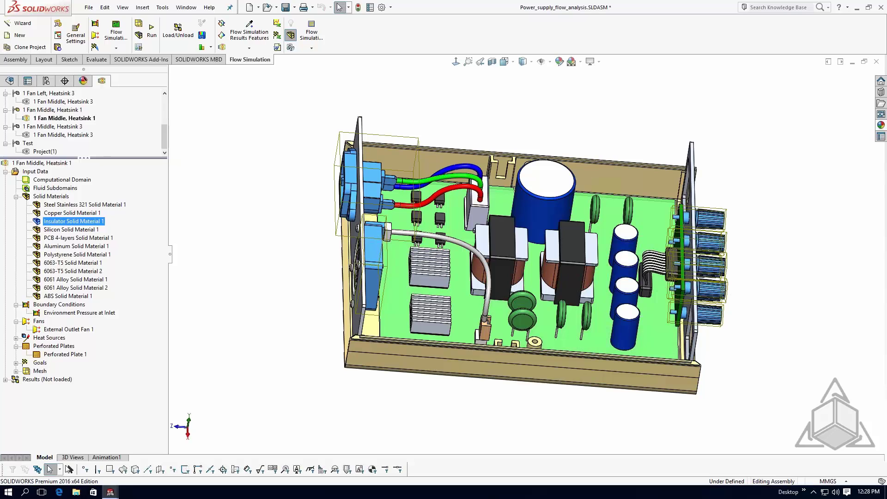
left_click(69, 230)
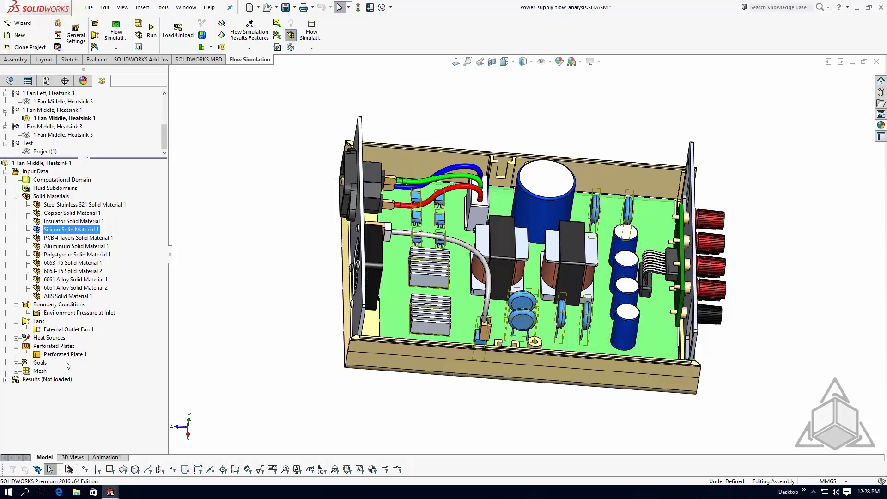
left_click(16, 338)
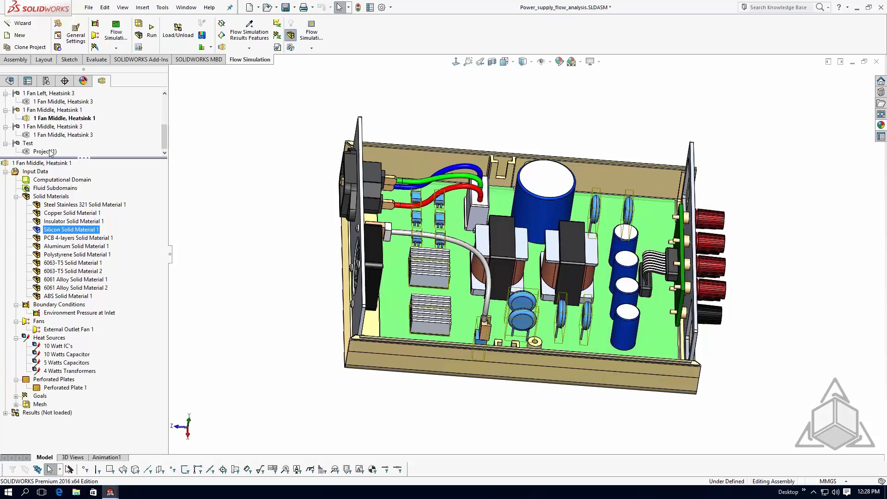
right_click(47, 339)
left_click(139, 7)
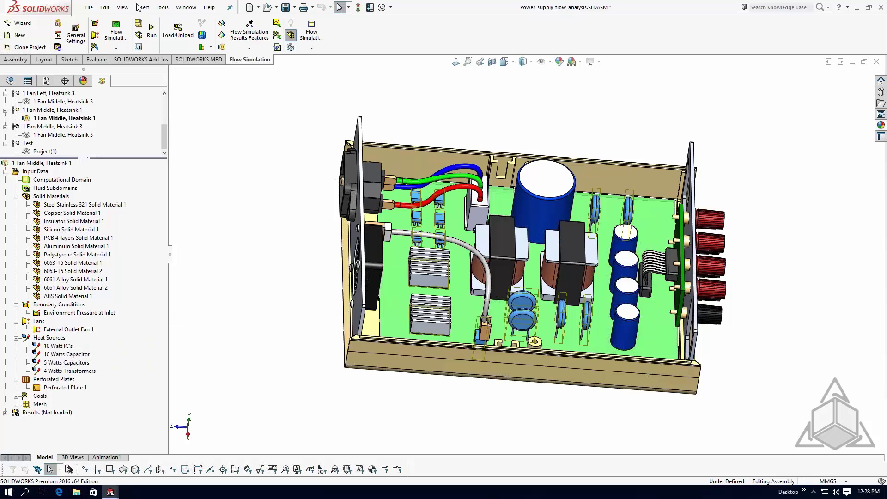
left_click(161, 7)
mouse_move(208, 51)
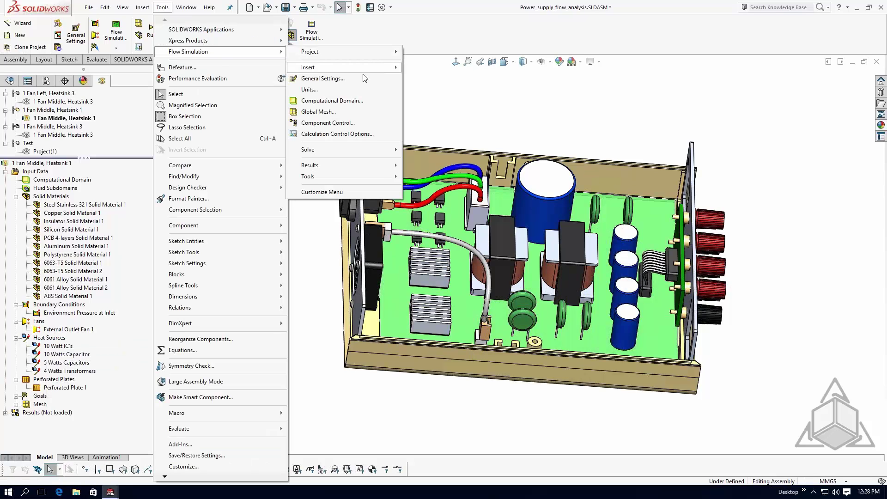
mouse_move(351, 67)
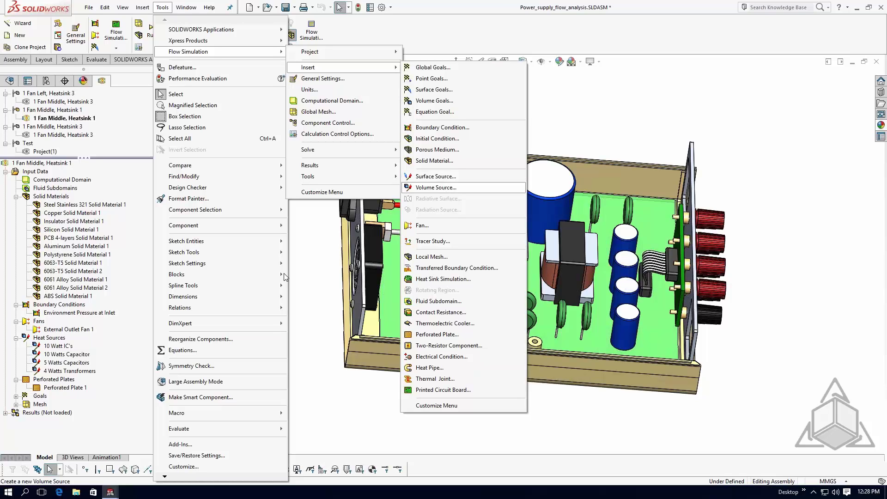
left_click(55, 344)
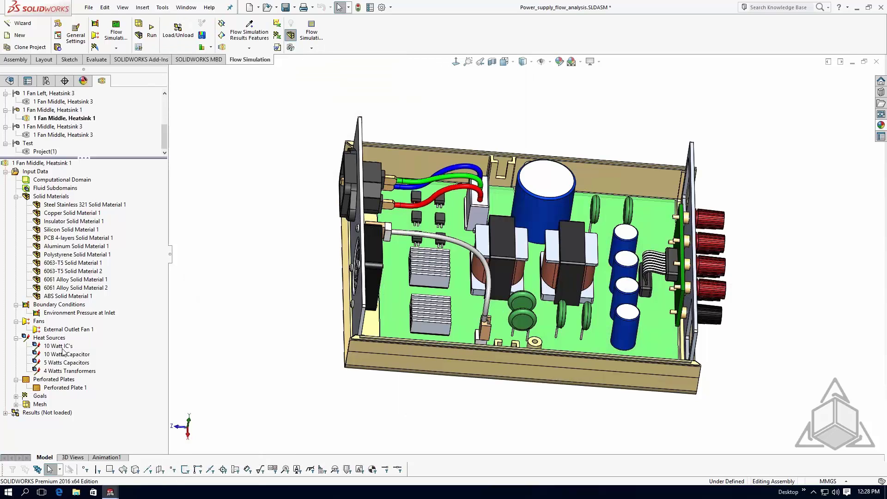
right_click(62, 347)
left_click(143, 349)
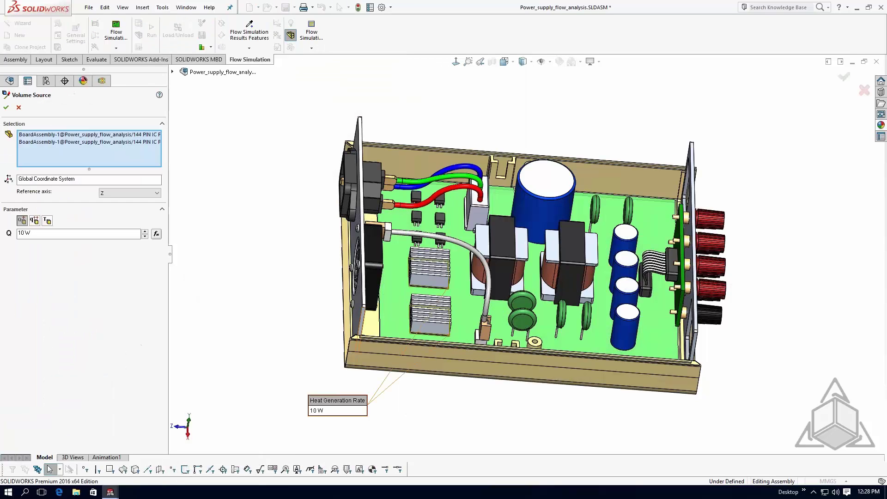
left_click(92, 134)
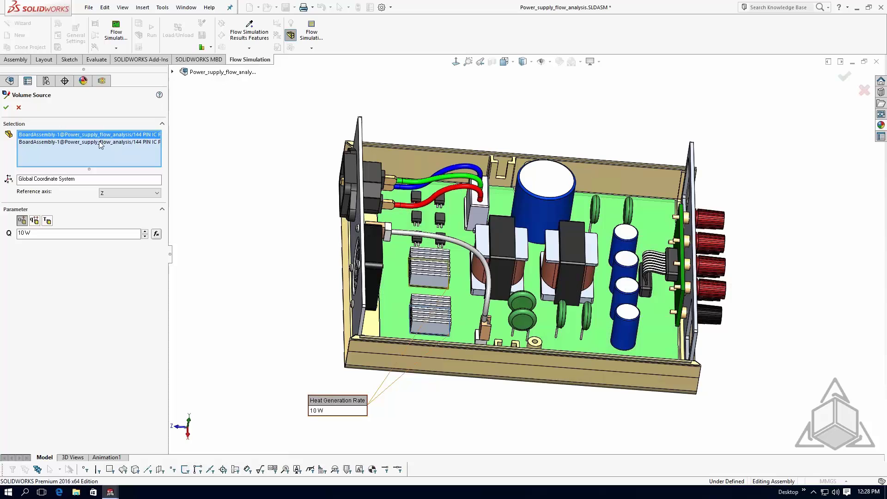
left_click(84, 142)
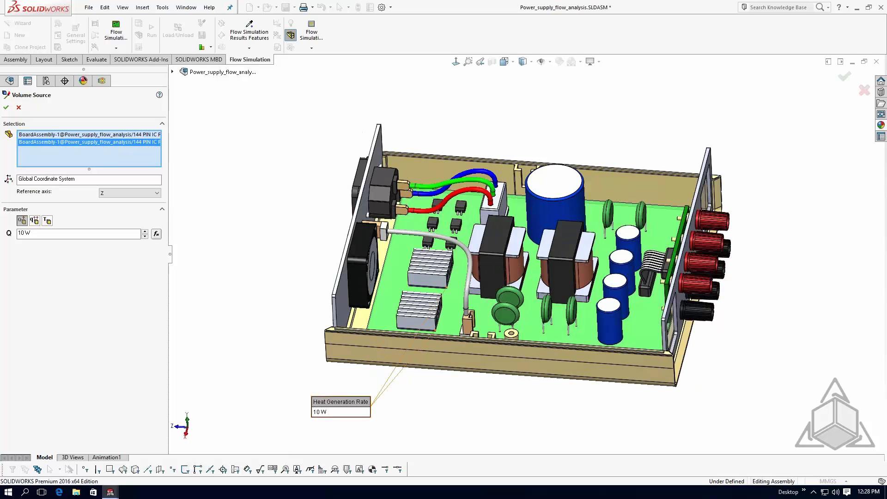
scroll(404, 192, "down", 5)
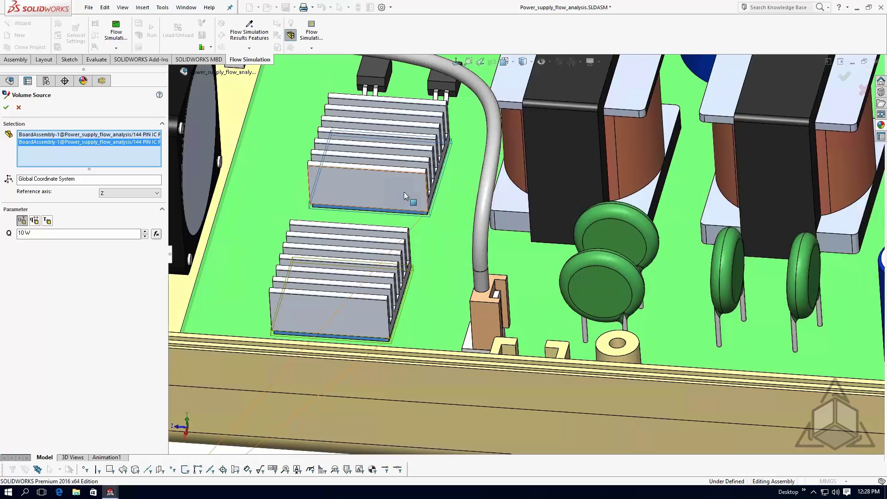
key("f")
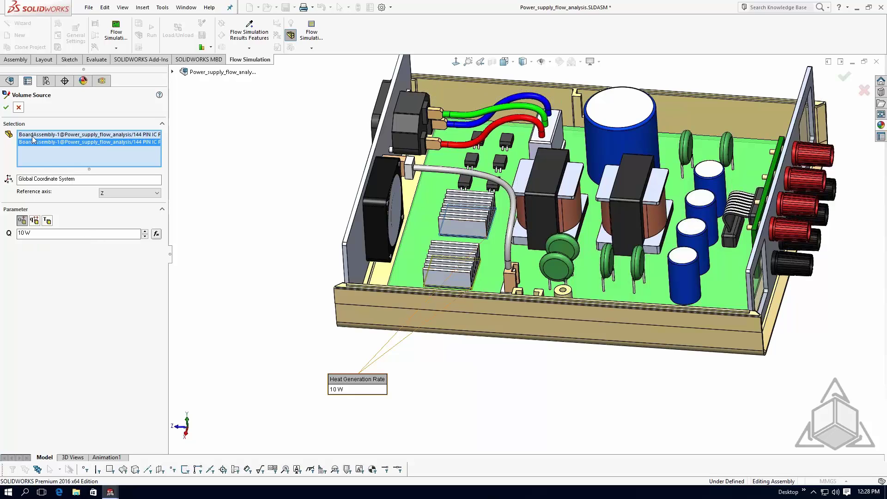
key("Return")
left_click(61, 347)
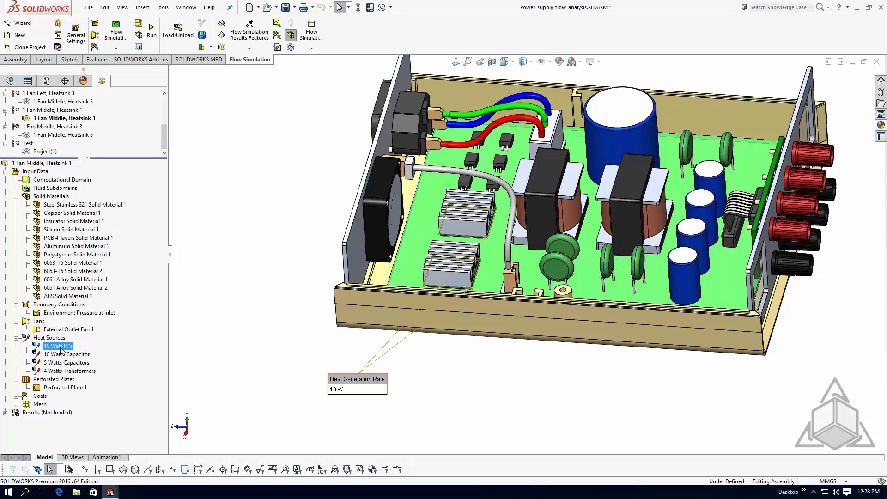
left_click(61, 354)
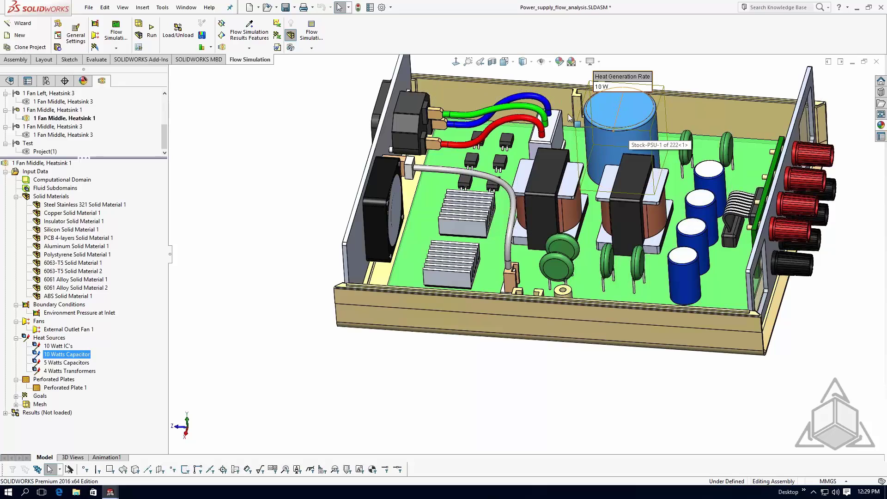
left_click(67, 363)
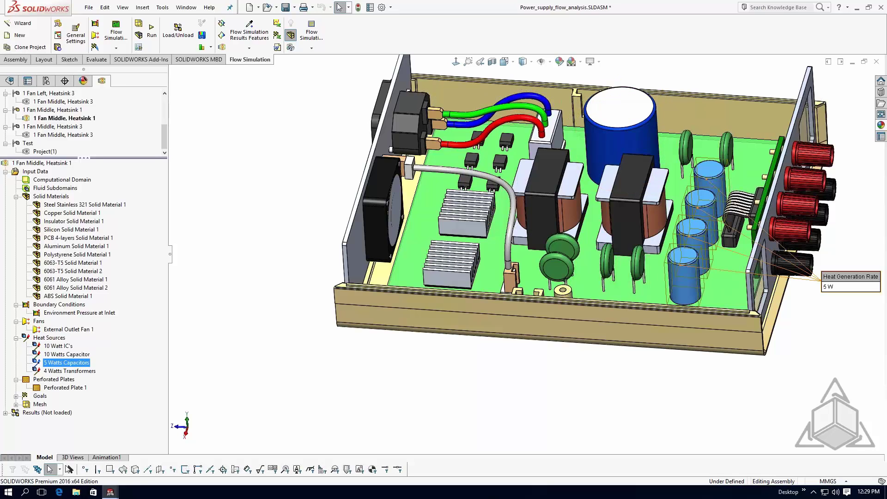
left_click(77, 371)
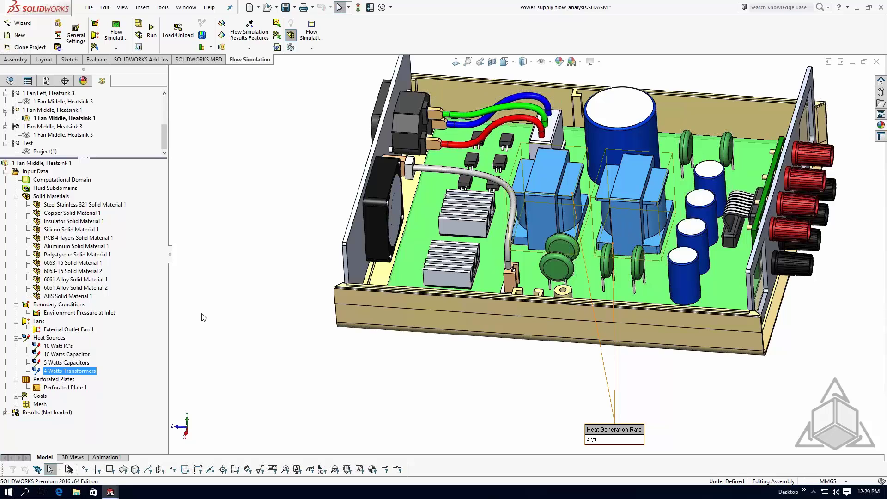
middle_click_drag(202, 317, 296, 356)
key("Escape")
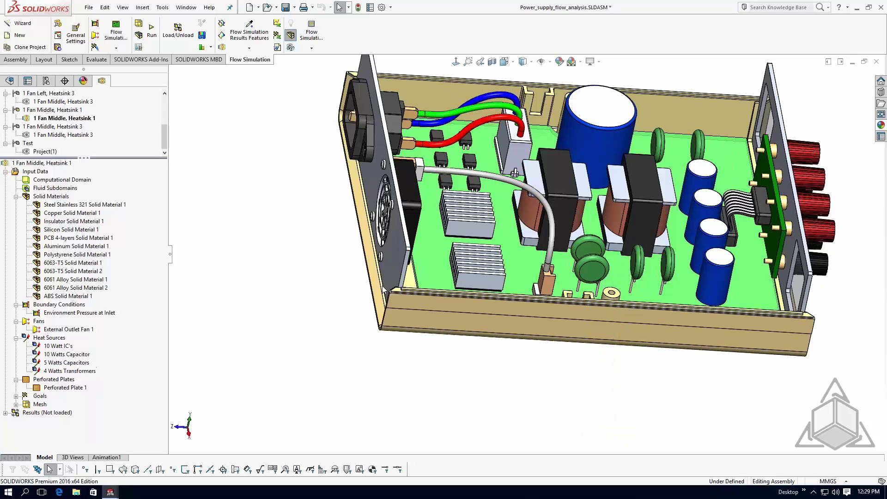
key("f")
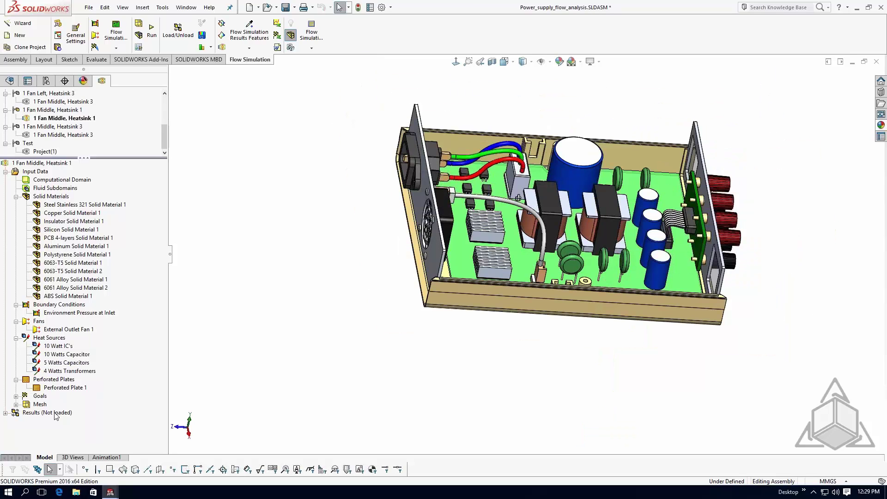
Load the simulation results and expand Results (4.fld).
right_click(55, 414)
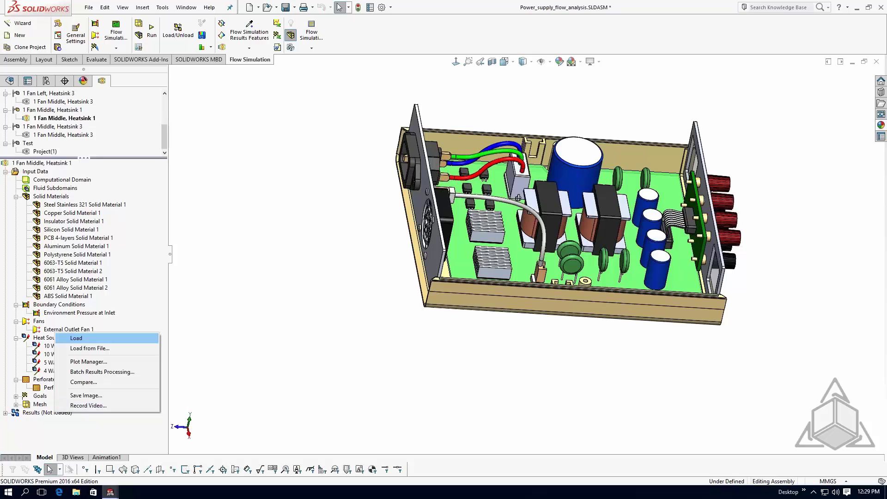
left_click(110, 340)
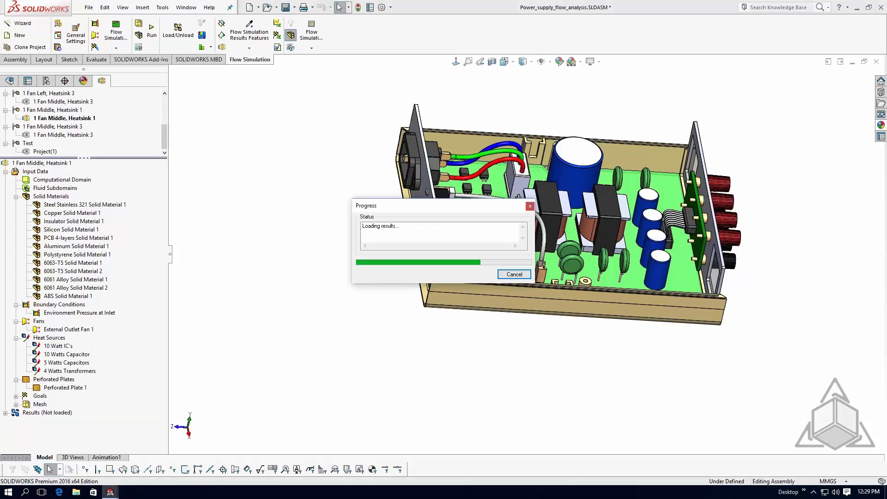
left_click(5, 413)
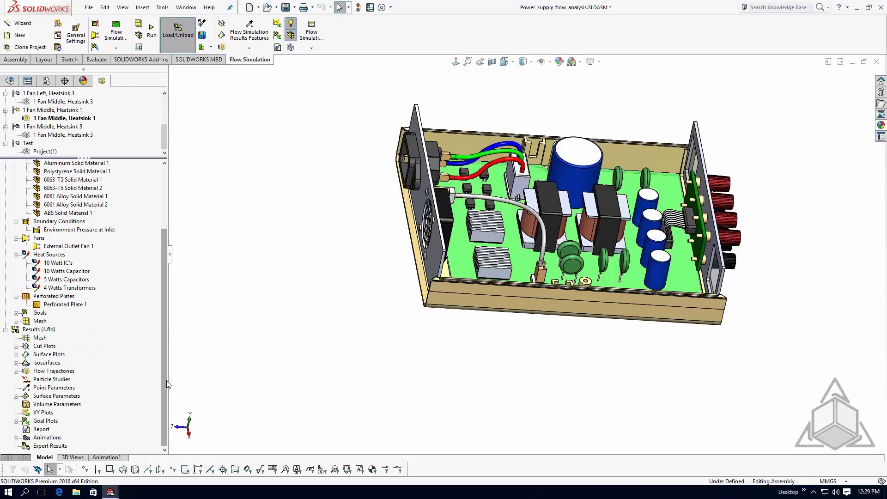
Expand Flow Trajectories to show the Air Flow and 3D Arrows plots, tilting the model slightly.
left_click(16, 372)
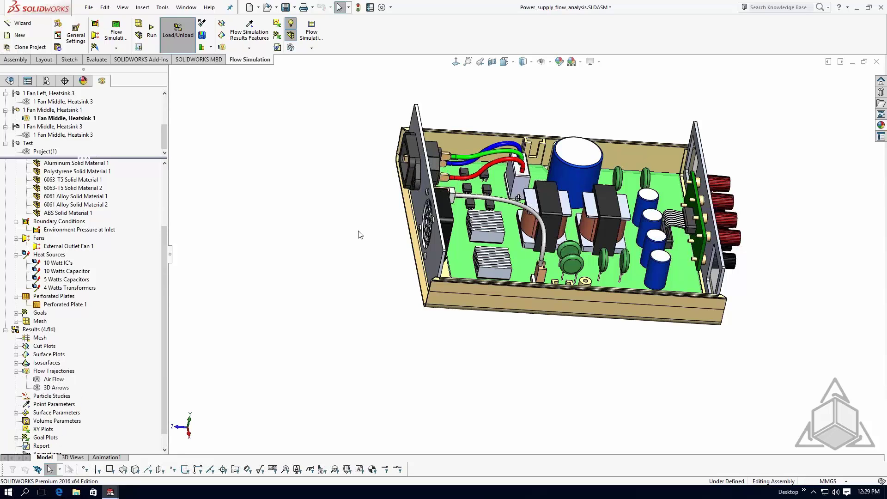
middle_click_drag(360, 235, 393, 261)
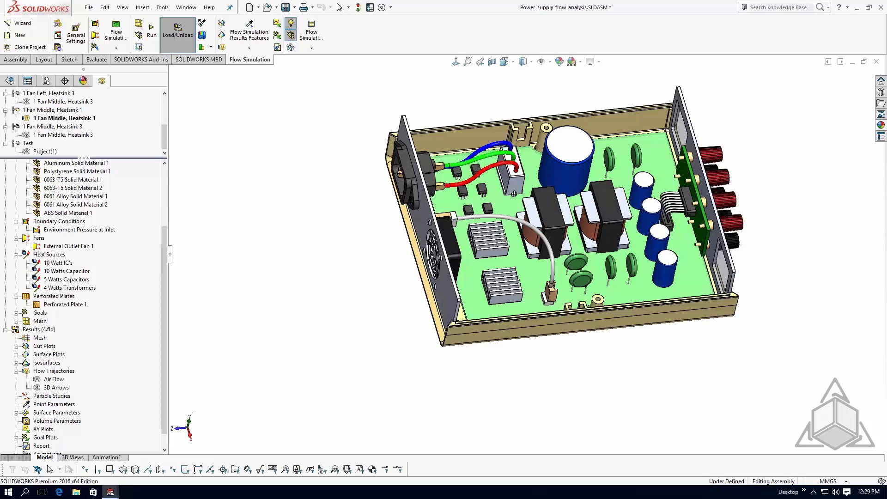
middle_click_drag(513, 193, 520, 192)
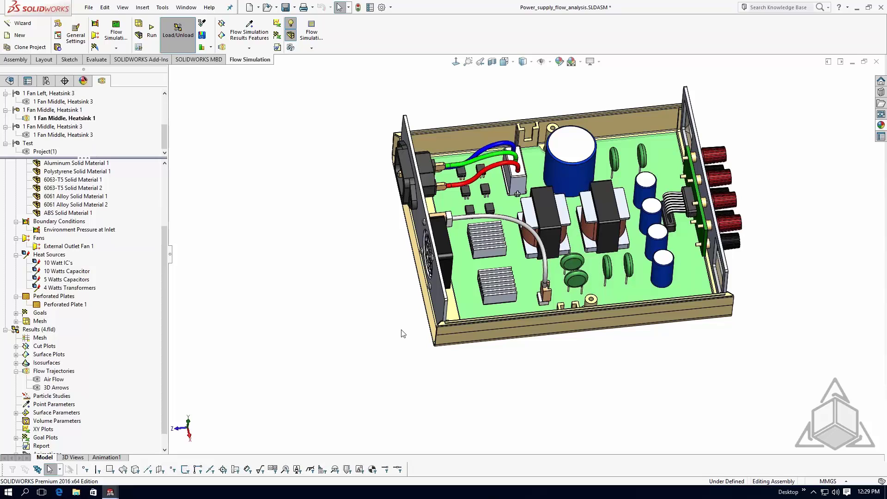
right_click(56, 380)
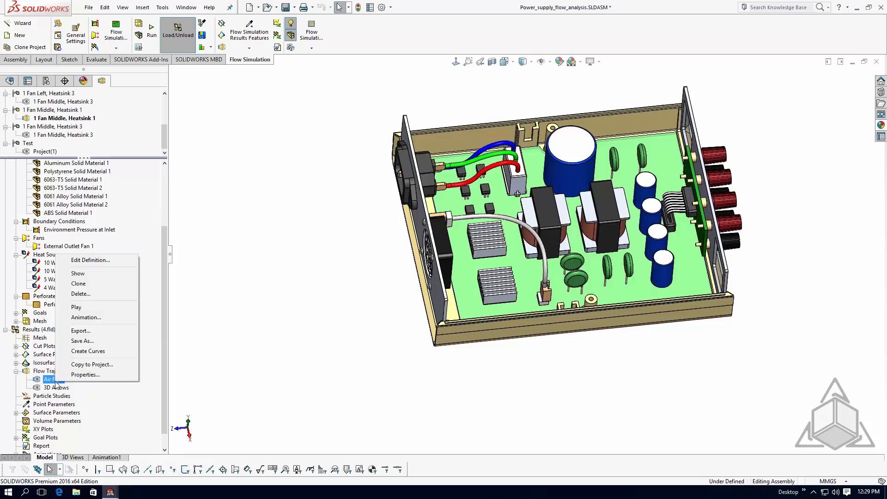
Seed the Air Flow trajectories from two Back Plate-1 faces, shown as temperature-coloured spheres from 20.0 to 104.9 °C.
left_click(114, 262)
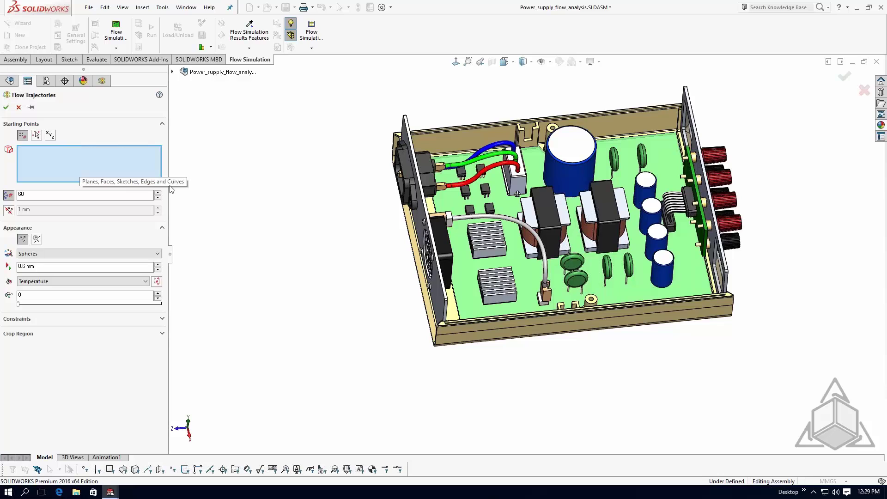
middle_click_drag(391, 249, 418, 253)
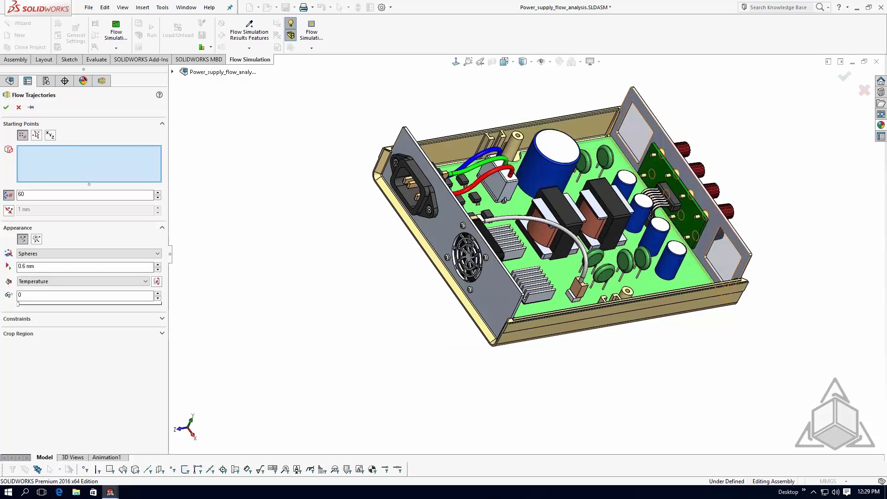
left_click(641, 136)
left_click(722, 254)
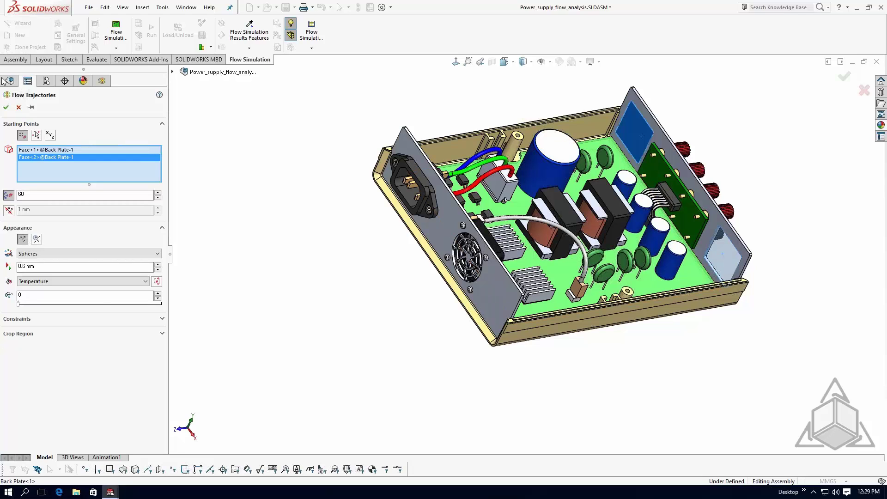
key("Return")
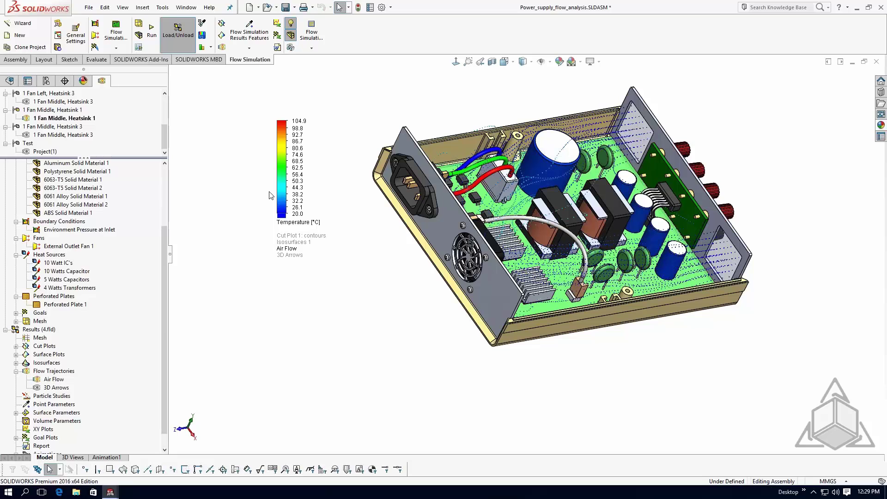
middle_click_drag(271, 195, 295, 198)
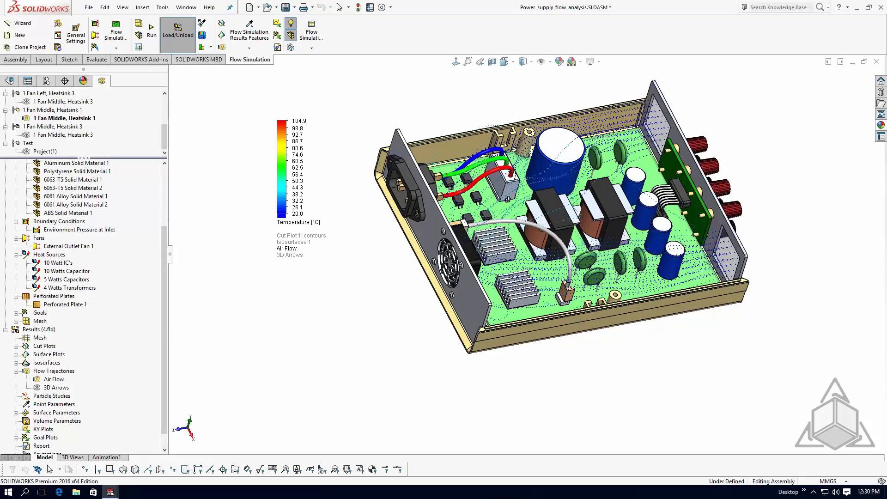
scroll(421, 229, "down", 3)
scroll(525, 222, "up", 3)
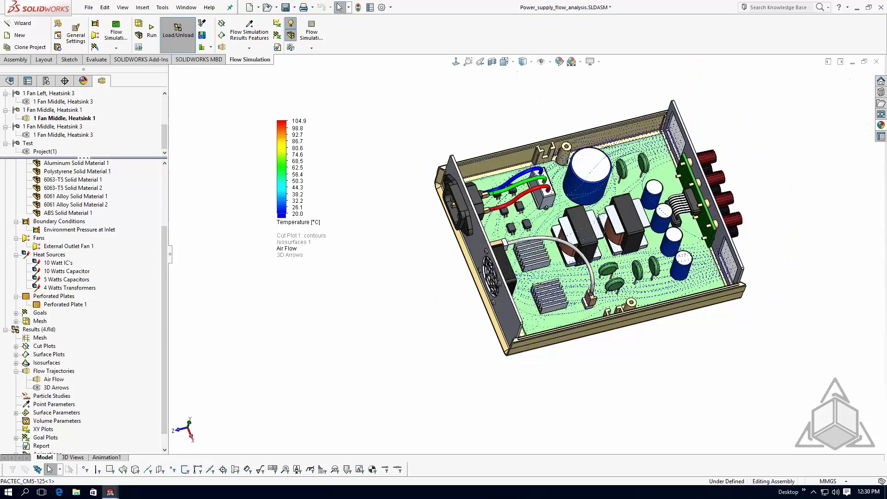
Animate the Air Flow trajectories and watch them from the zoom_heatsinks view, then from the Top view.
right_click(58, 380)
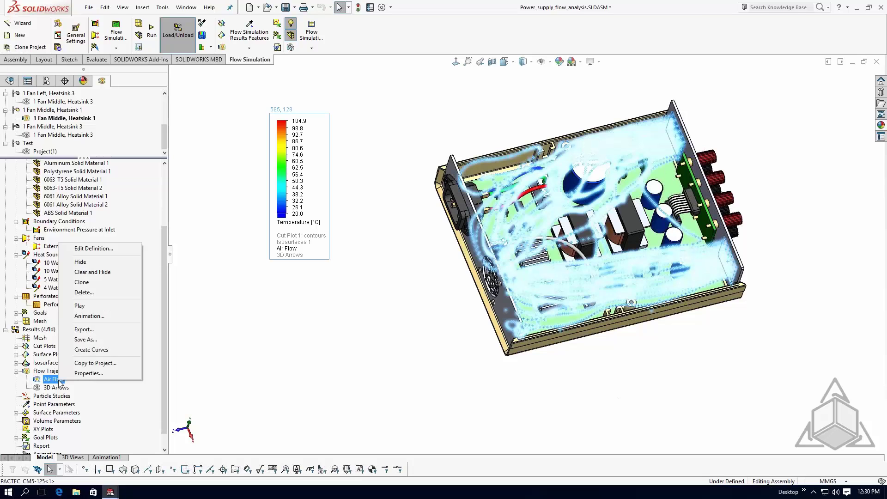
left_click(92, 305)
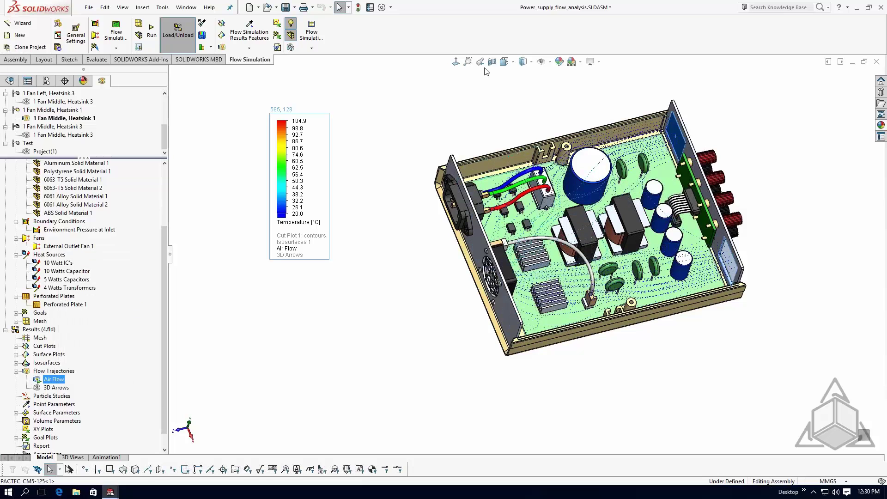
left_click(513, 63)
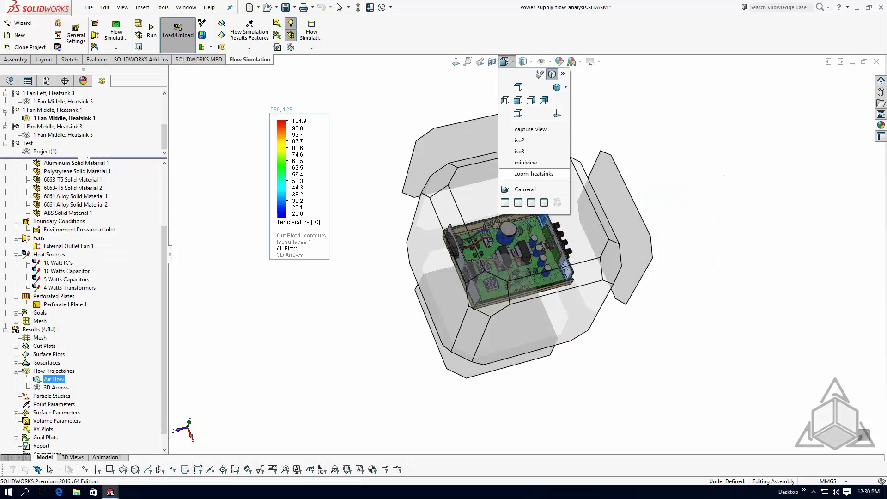
left_click(534, 173)
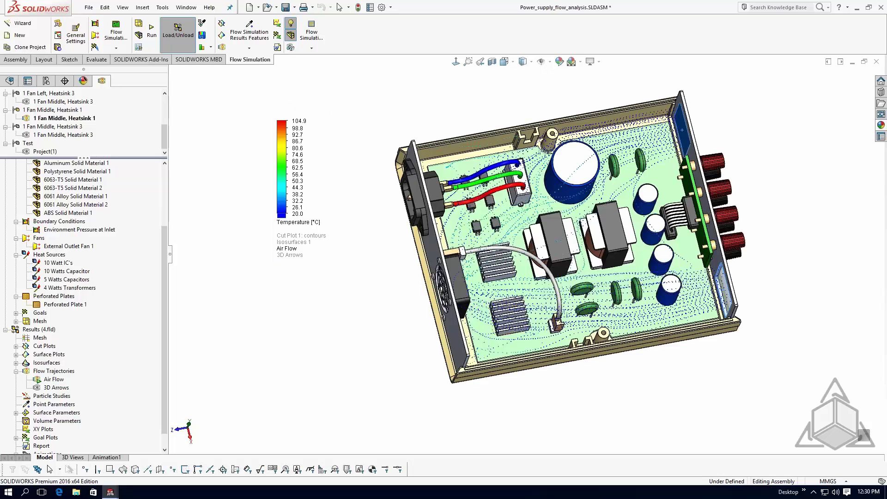
key("ctrl+5")
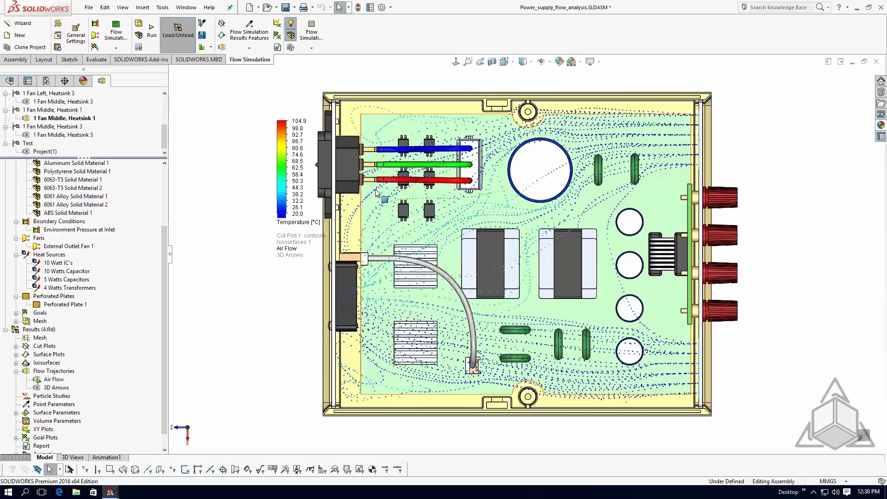
scroll(377, 193, "down", 2)
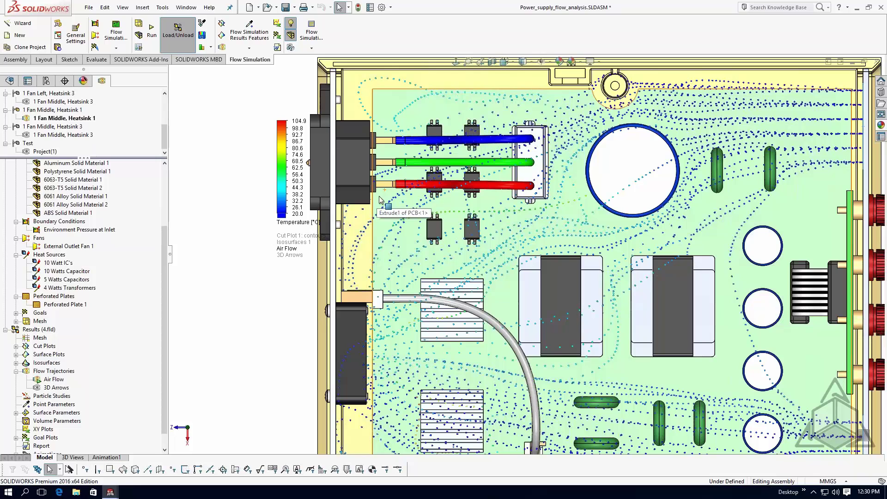
key("z")
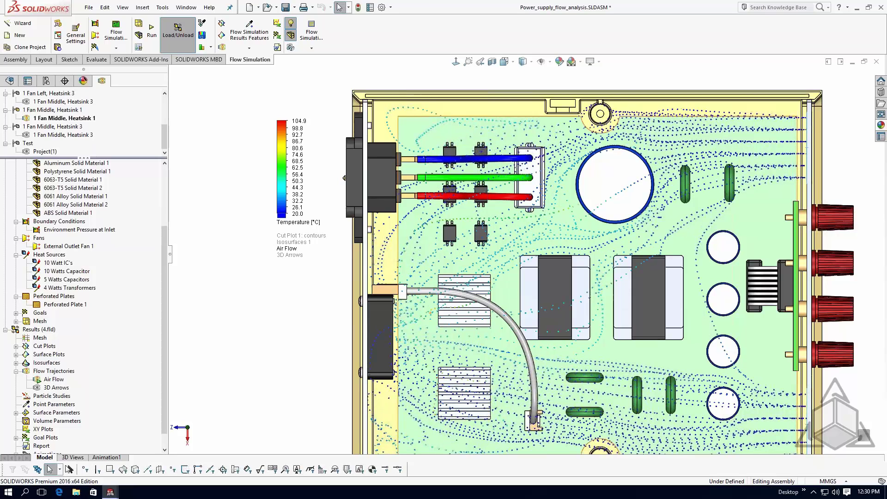
Stop the Air Flow animation, orbit around the static streamlines, and enlarge the project tree pane.
right_click(49, 380)
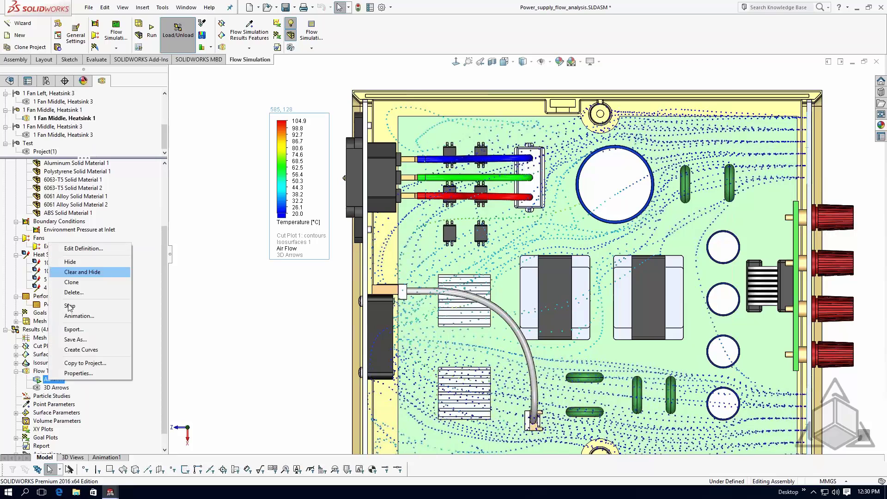
left_click(69, 306)
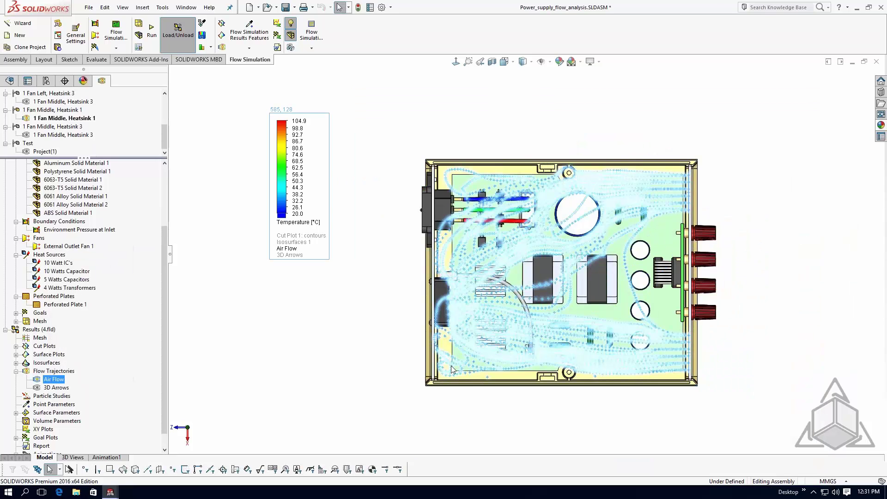
middle_click_drag(451, 365, 476, 341)
middle_click_drag(693, 337, 717, 346)
key("Escape")
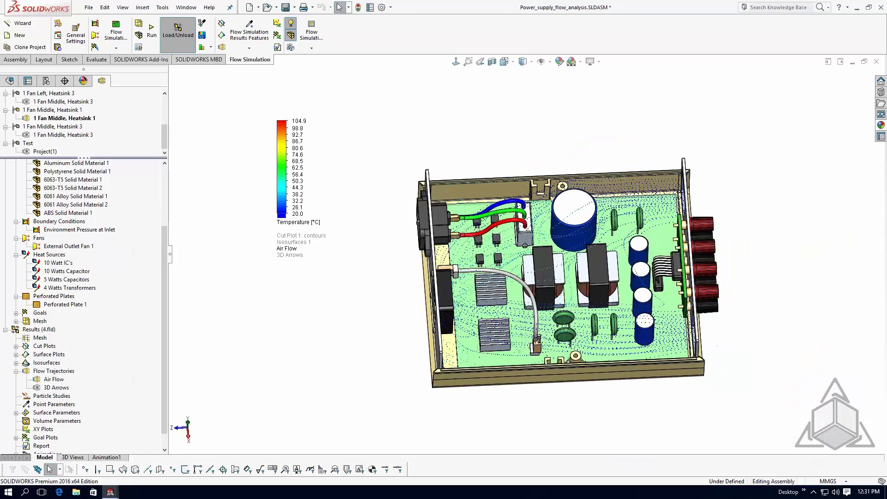
scroll(630, 329, "down", 2)
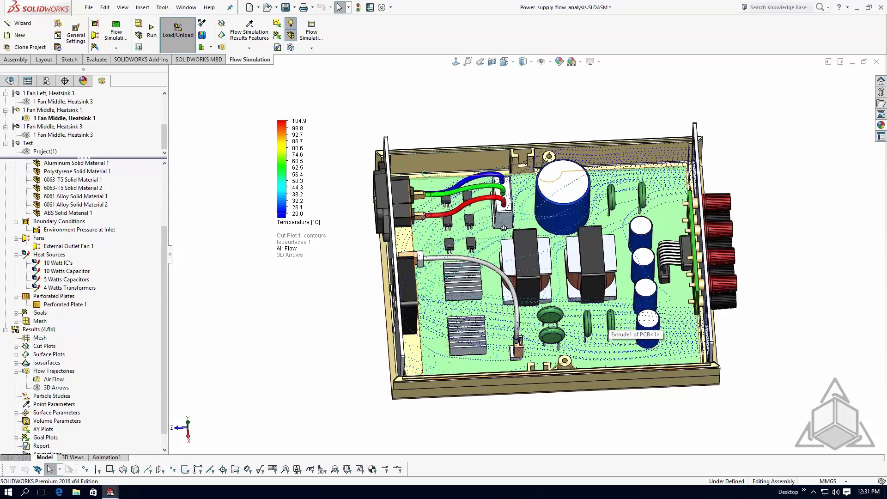
middle_click_drag(630, 329, 695, 273)
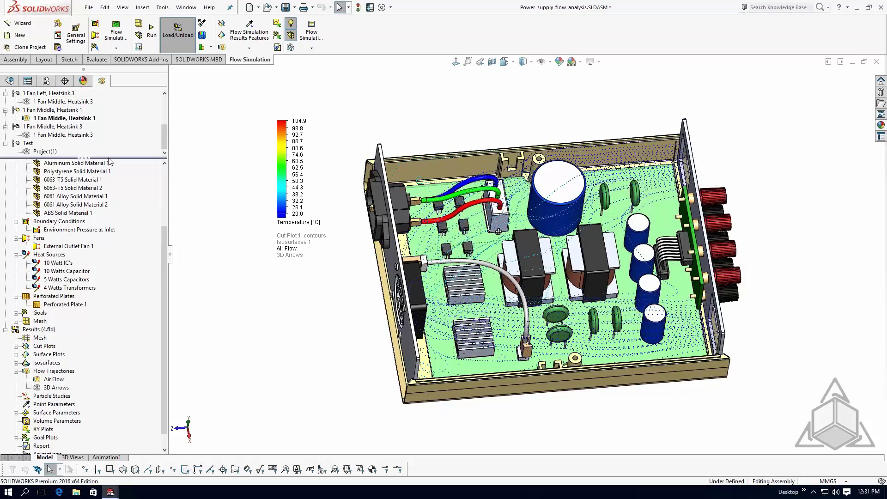
left_click_drag(111, 158, 112, 199)
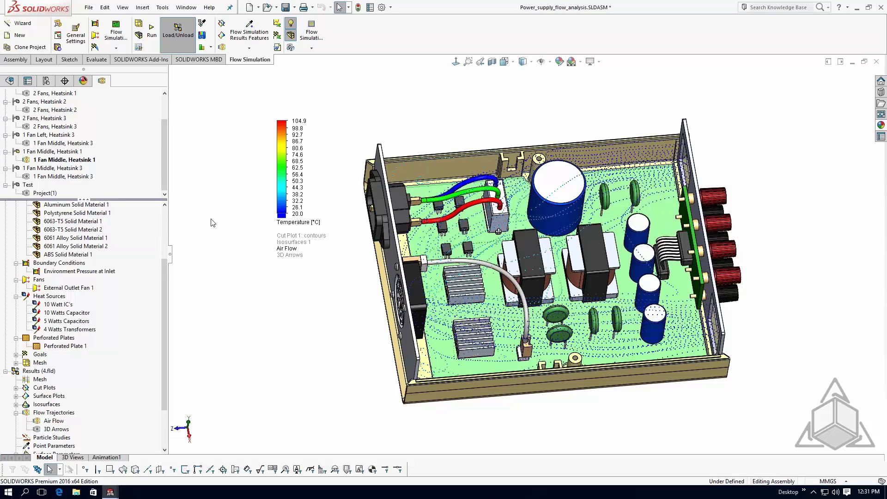
Activate the 1 Fan Left, Heatsink 3 configuration and return to the Flow Simulation analysis tree.
left_click(47, 81)
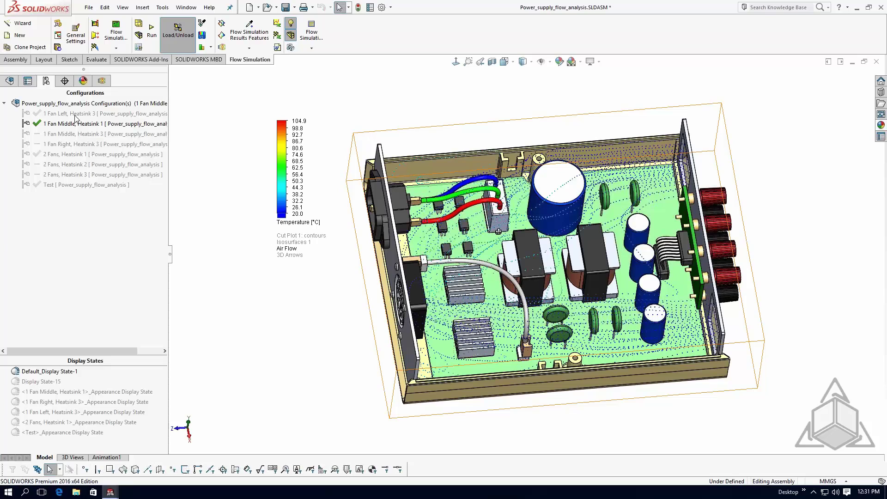
left_click(64, 114)
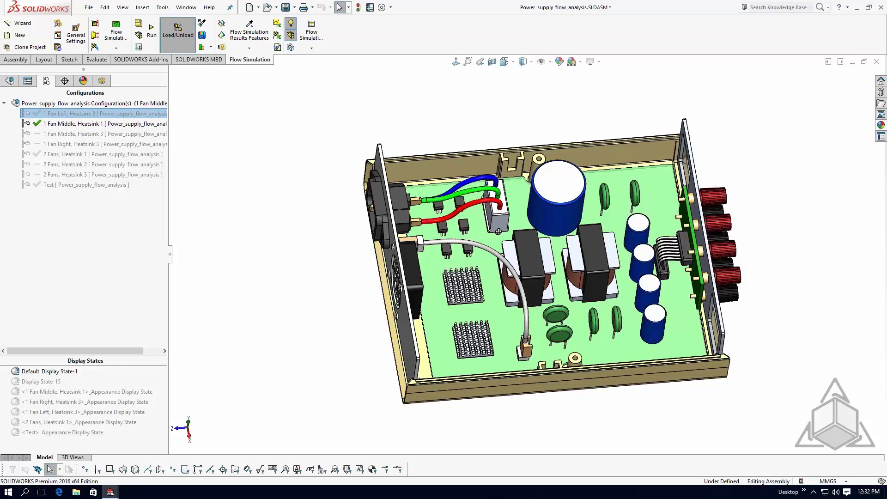
left_click(102, 80)
left_click_drag(165, 273, 164, 345)
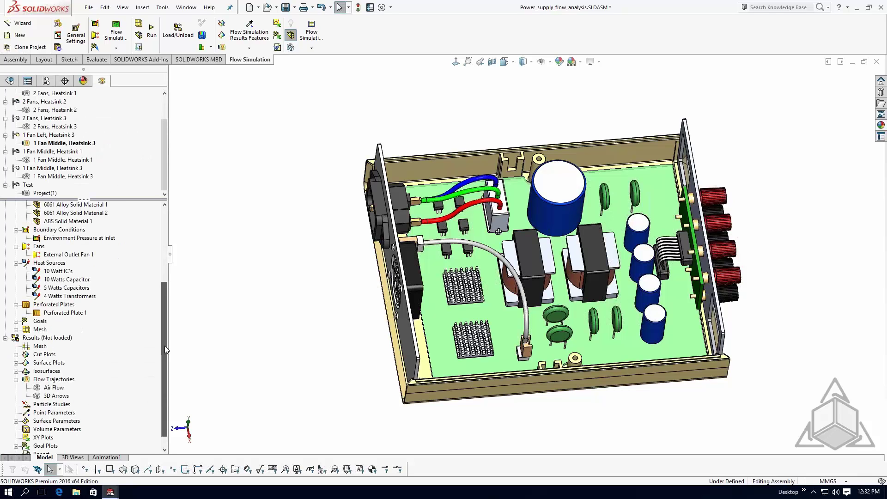
Load the 3.fld results and reseed the Air Flow trajectories from the two Back Plate-1 faces.
right_click(40, 339)
left_click(53, 345)
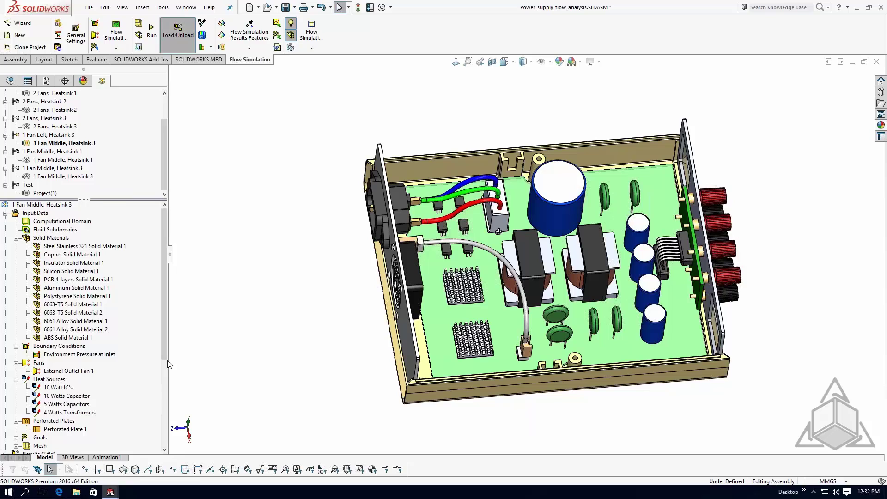
right_click(56, 421)
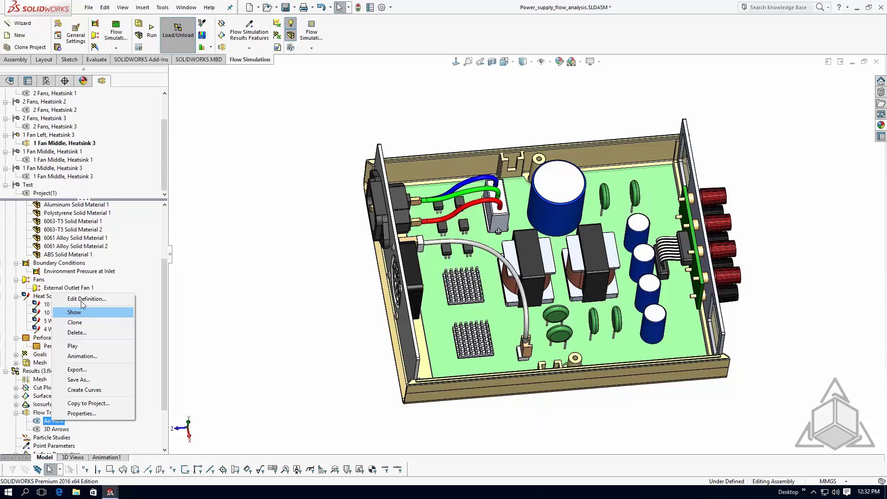
left_click(83, 299)
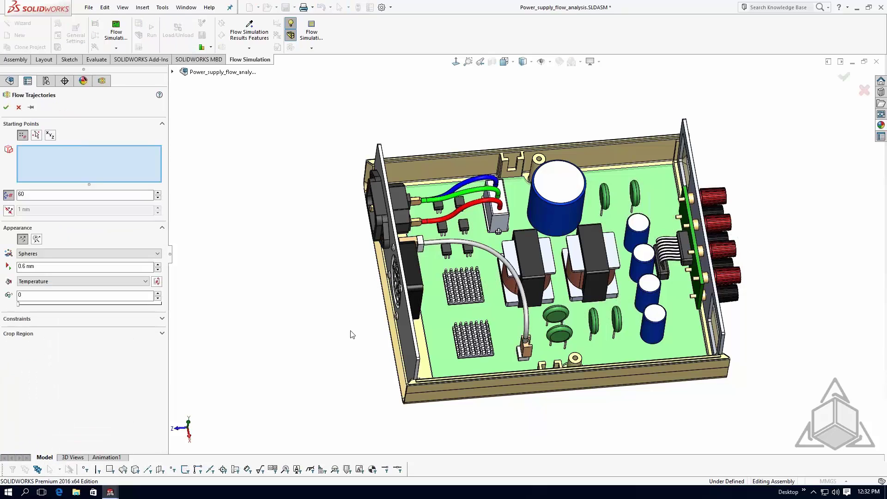
middle_click_drag(351, 333, 425, 264)
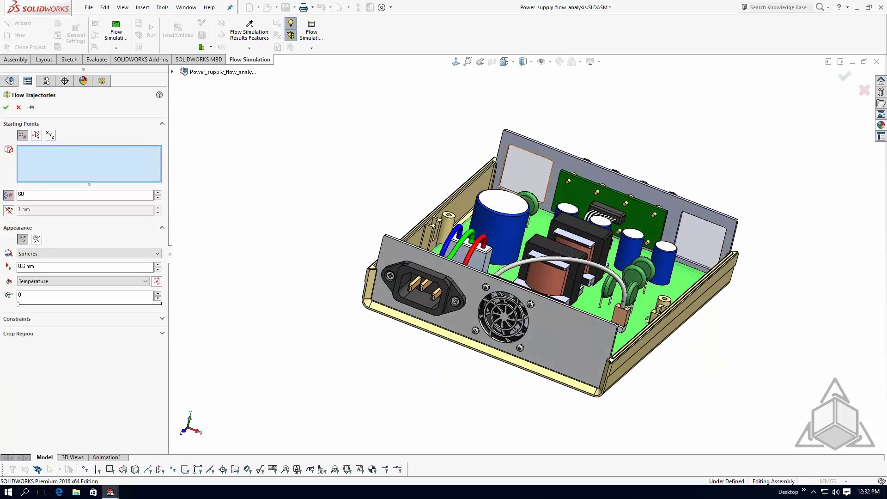
left_click(524, 165)
left_click(707, 245)
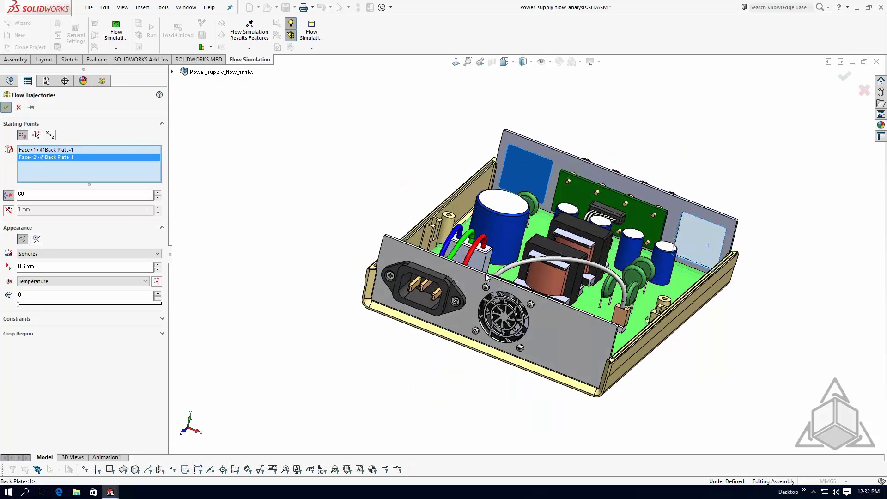
key("Return")
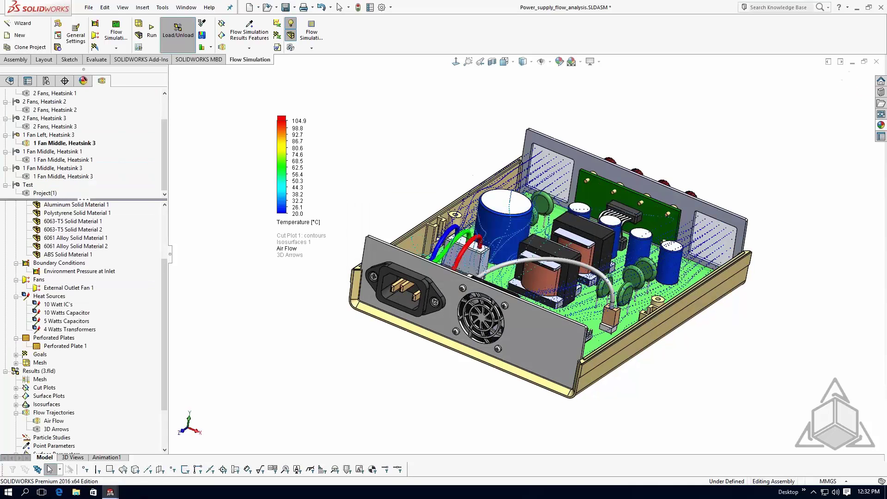
Fit the model in view, hide the Air Flow trajectories, and expand Cut Plots to show Cut Plot 1.
middle_click_drag(614, 351, 637, 376)
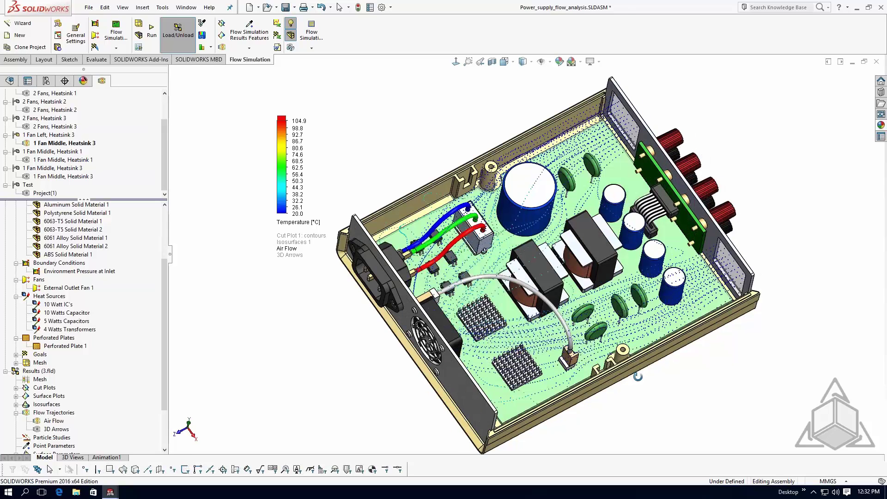
key("Escape")
key("f")
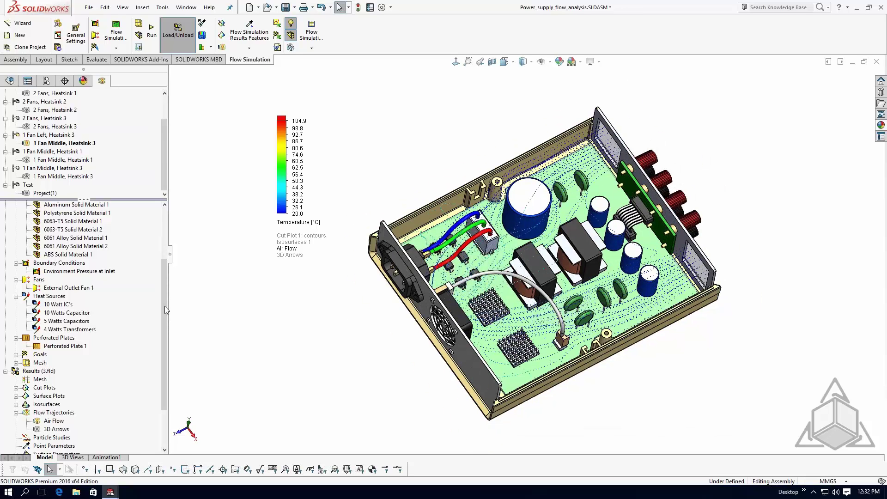
scroll(167, 324, "down", 1)
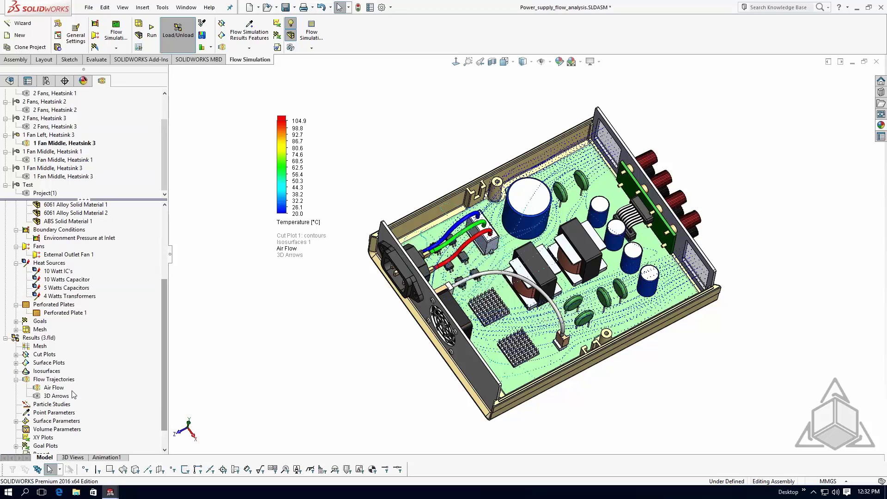
left_click(54, 389)
right_click(54, 391)
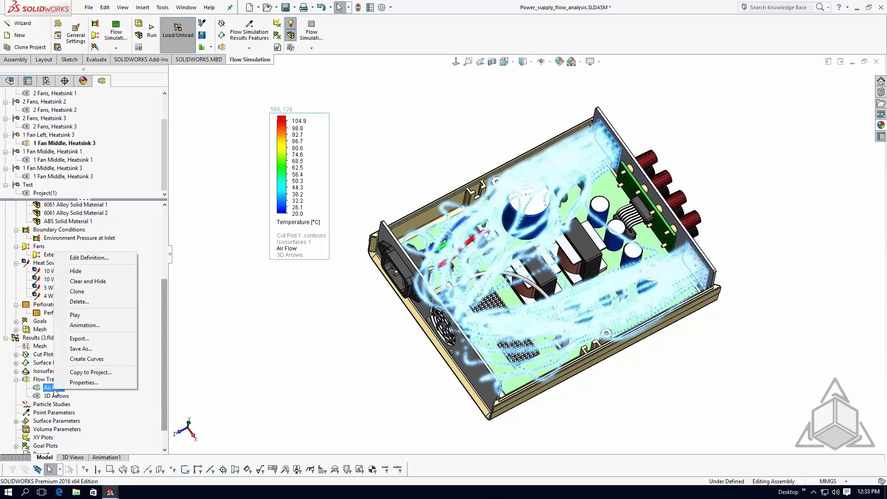
left_click(87, 272)
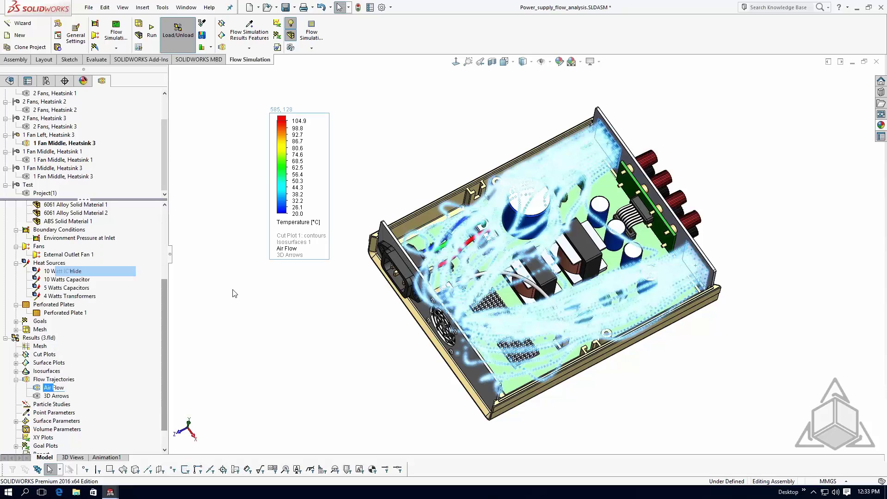
left_click(16, 354)
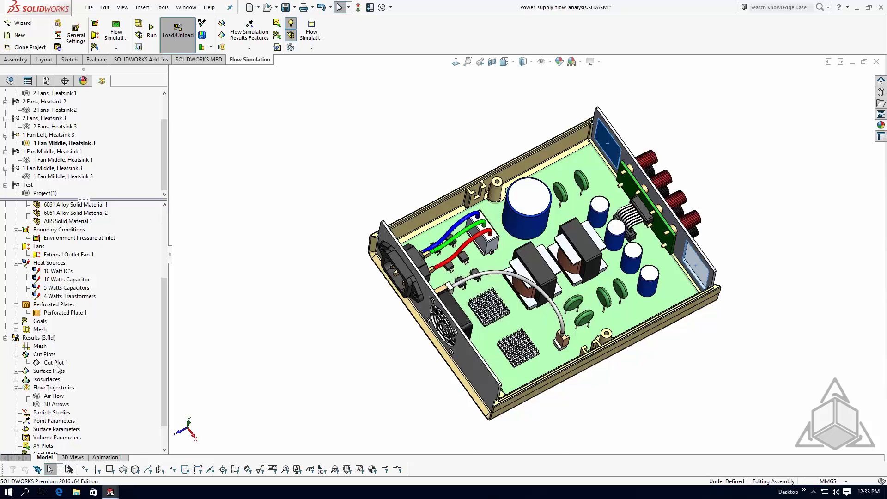
Redefine Cut Plot 1 on the Front Plane, offset 46.7628274 mm through the left heatsinks, showing temperature.
right_click(56, 365)
left_click(81, 373)
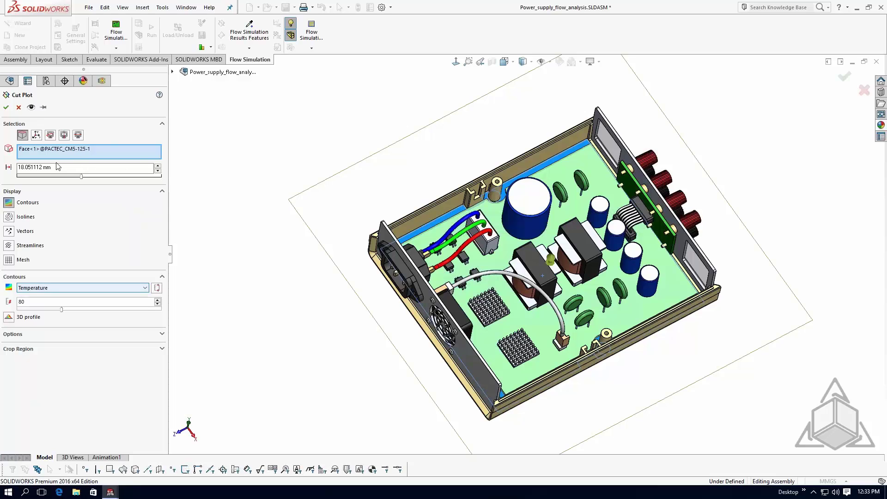
left_click(172, 72)
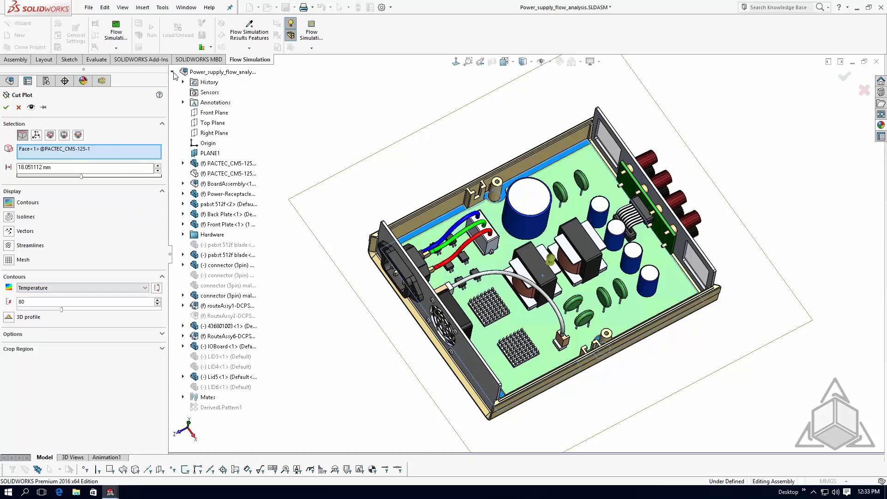
left_click(210, 115)
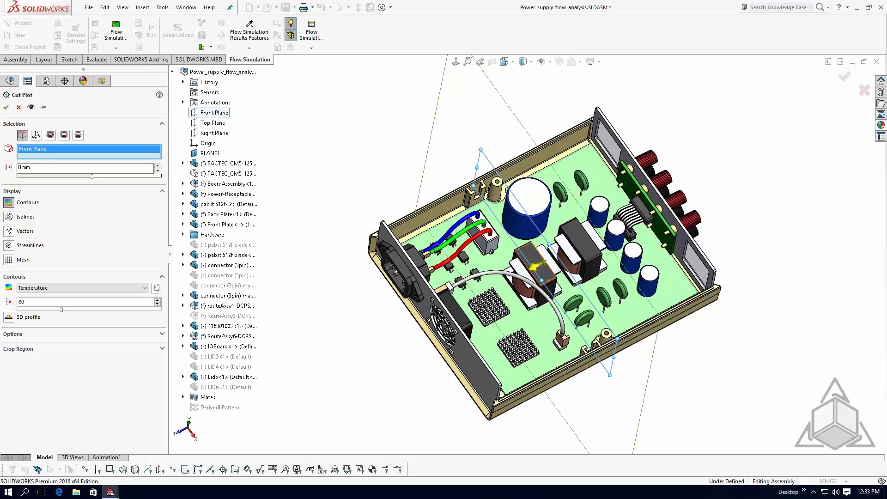
left_click_drag(536, 267, 478, 298)
key("f")
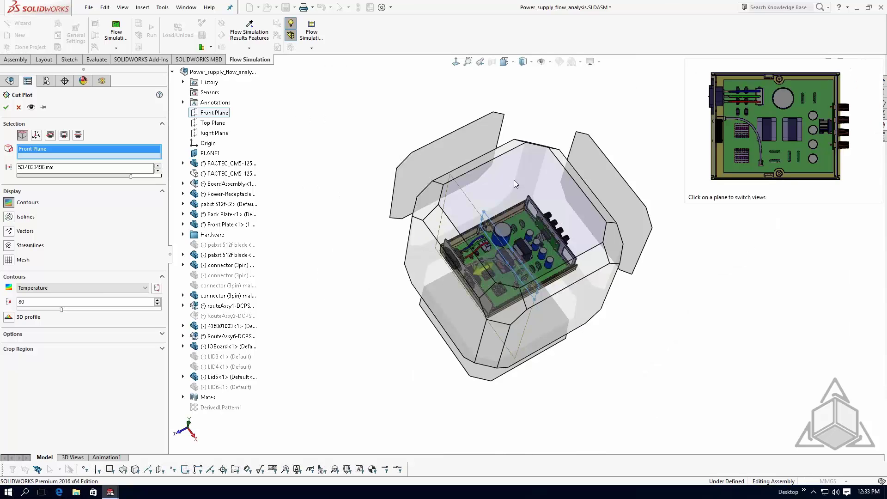
left_click(513, 179)
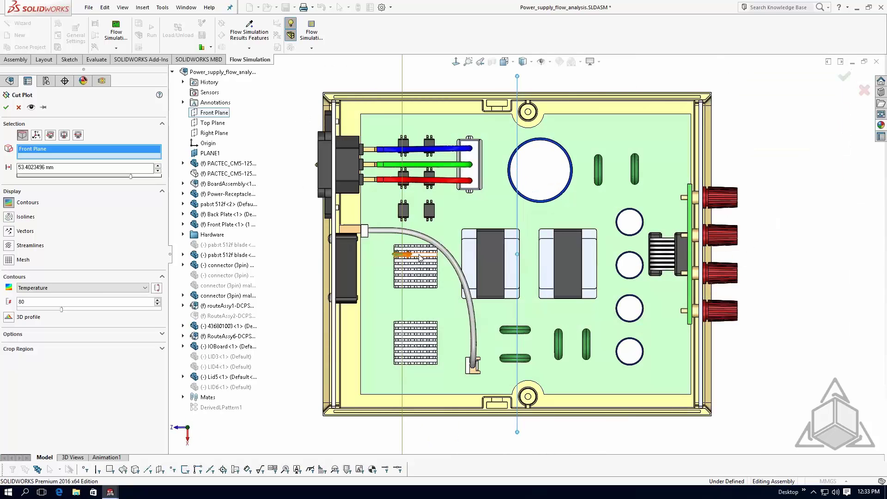
left_click_drag(420, 258, 434, 258)
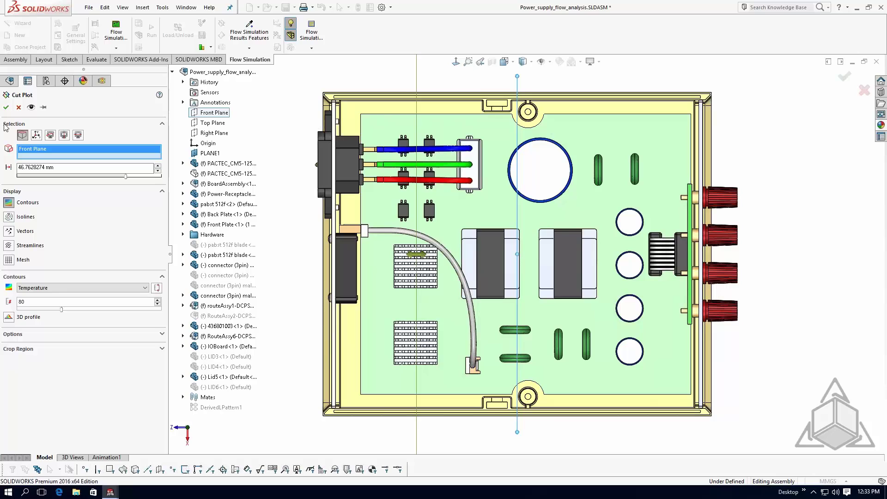
left_click(6, 107)
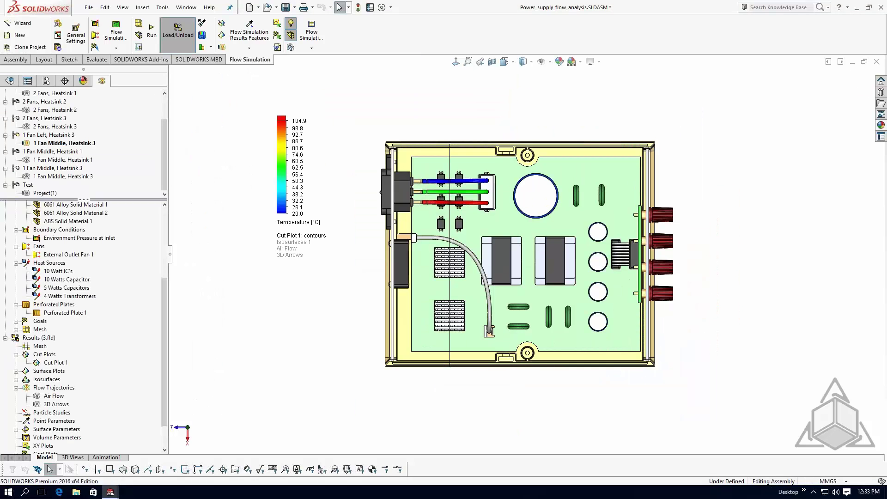
From an isometric view, section the assembly on the Front Plane to expose Cut Plot 1.
key("ctrl+7")
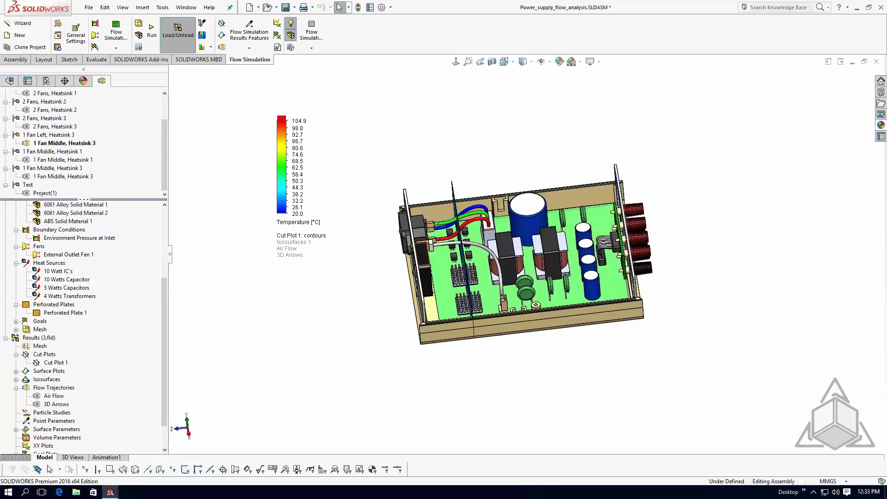
scroll(439, 279, "down", 5)
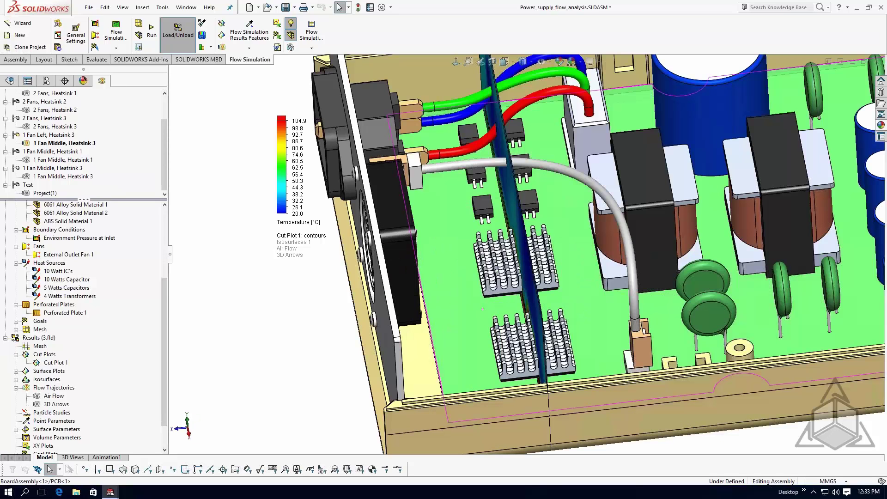
key("ctrl+7")
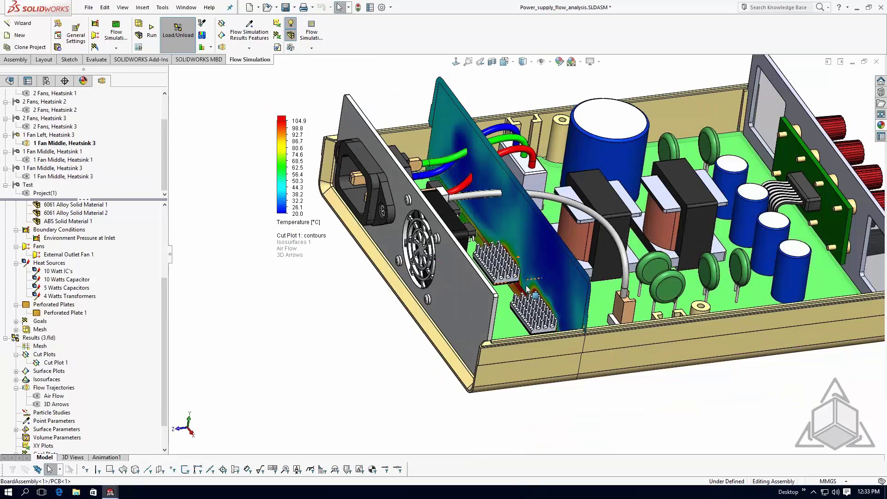
scroll(529, 298, "up", 2)
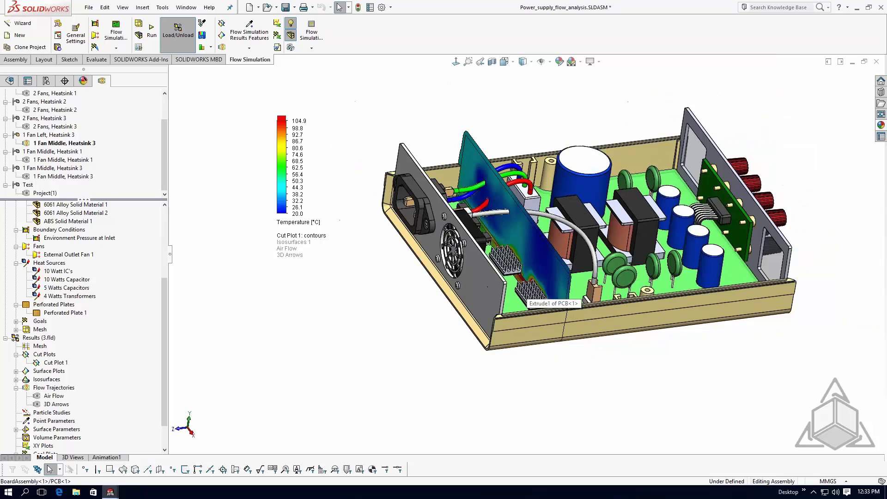
left_click(493, 62)
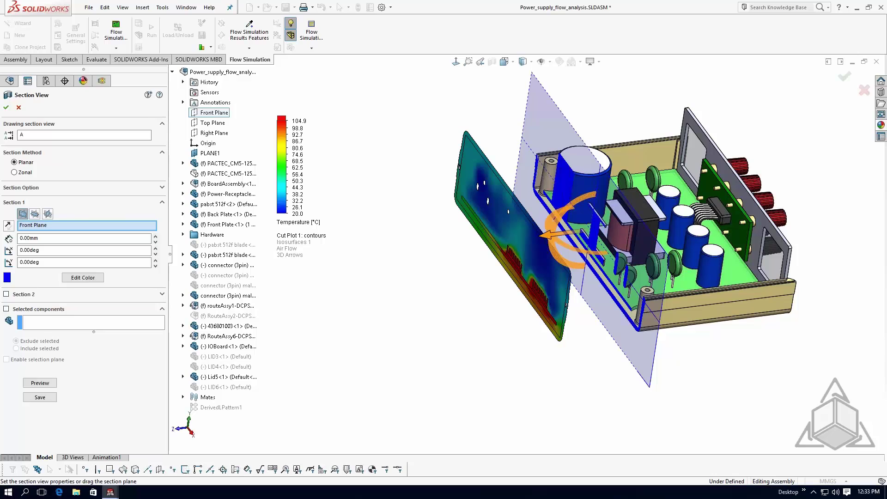
key("Escape")
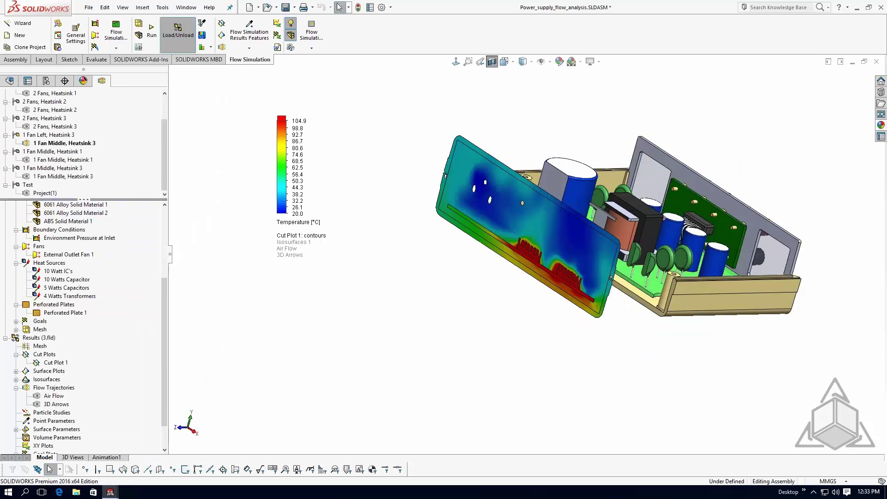
Orbit and zoom the sectioned model to inspect the contours and the rear connectors.
middle_click_drag(467, 305, 555, 318)
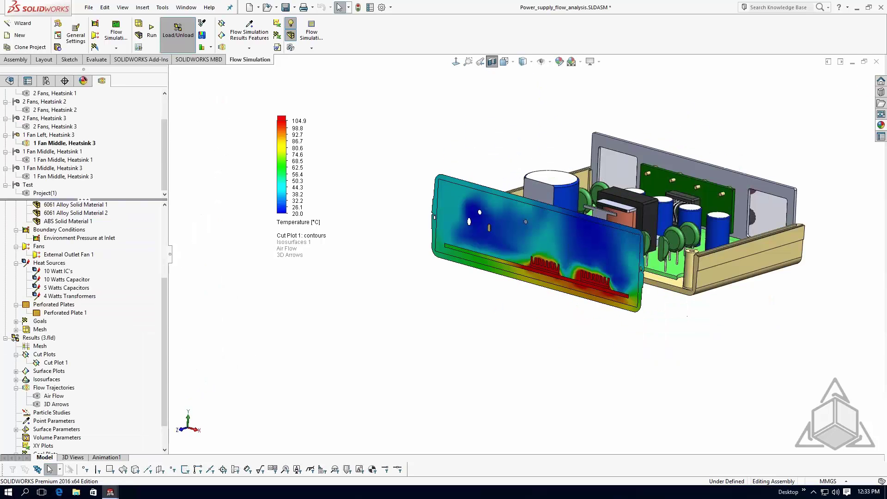
scroll(558, 321, "down", 3)
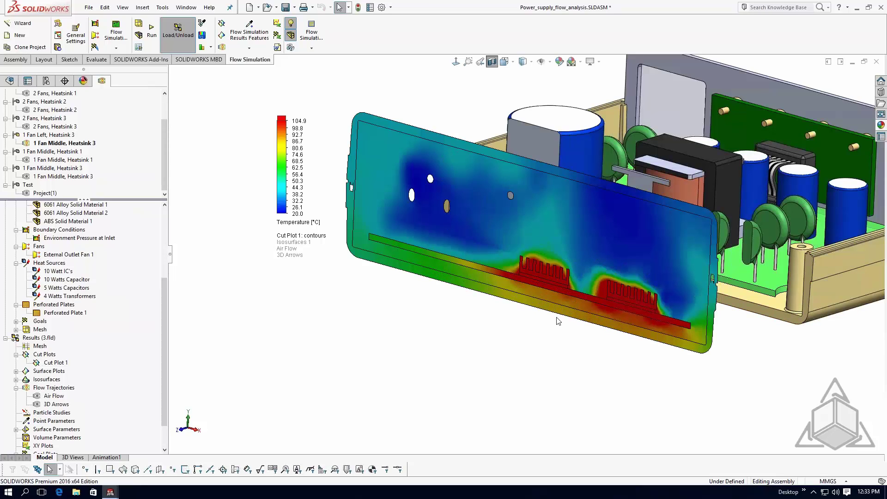
scroll(550, 244, "up", 3)
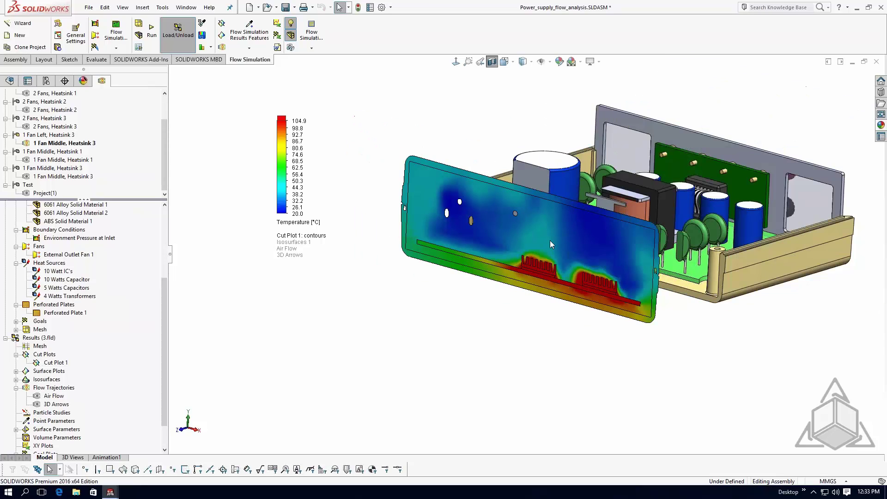
middle_click_drag(550, 241, 531, 259)
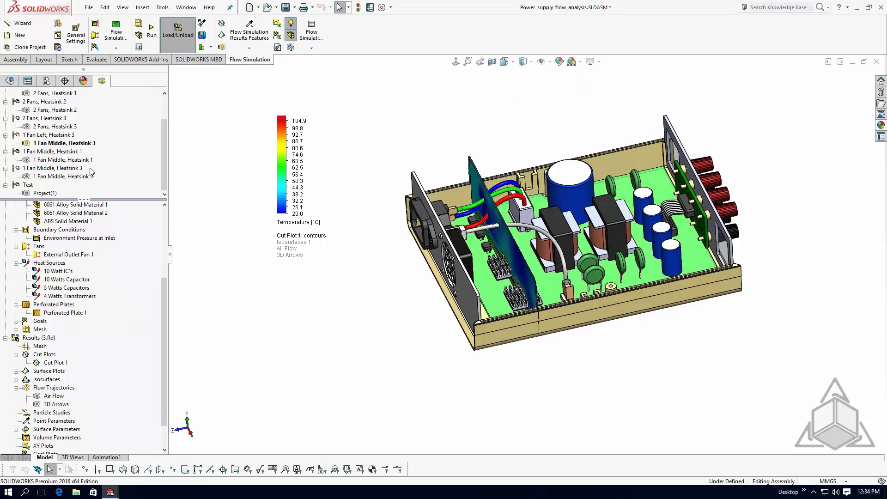
Activate the 2 Fans, Heatsink 1 configuration from the ConfigurationManager.
left_click(45, 80)
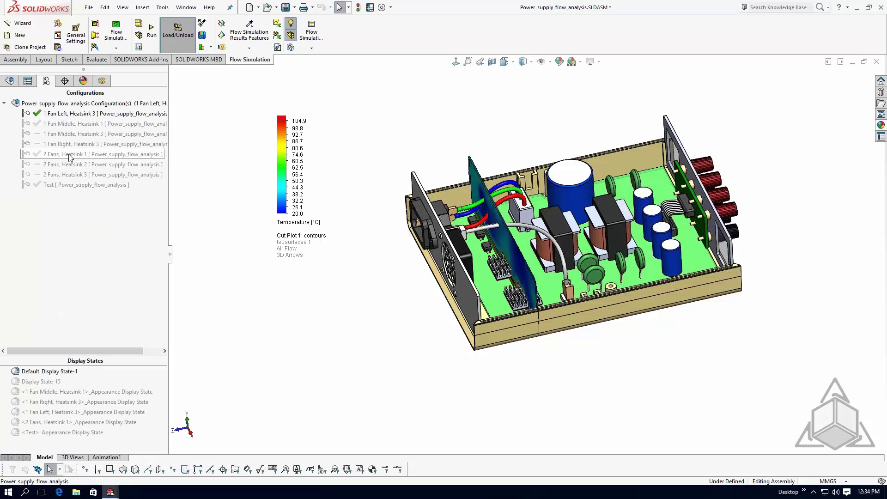
right_click(69, 155)
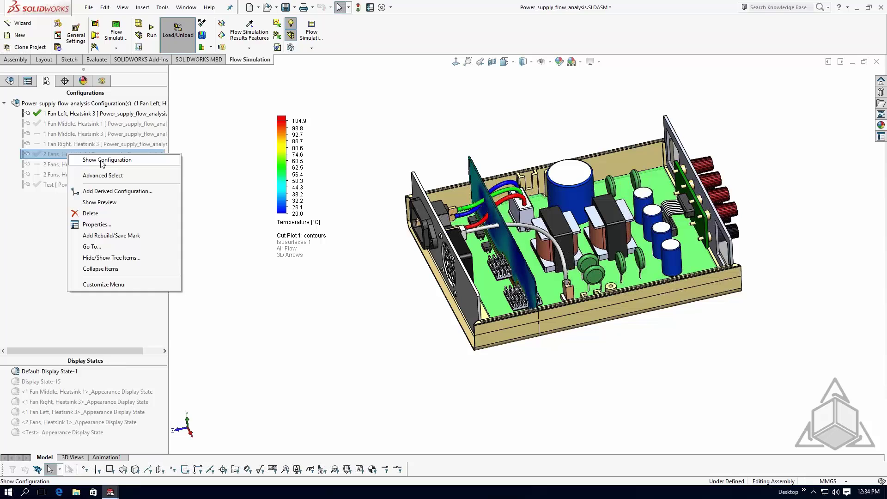
left_click(102, 160)
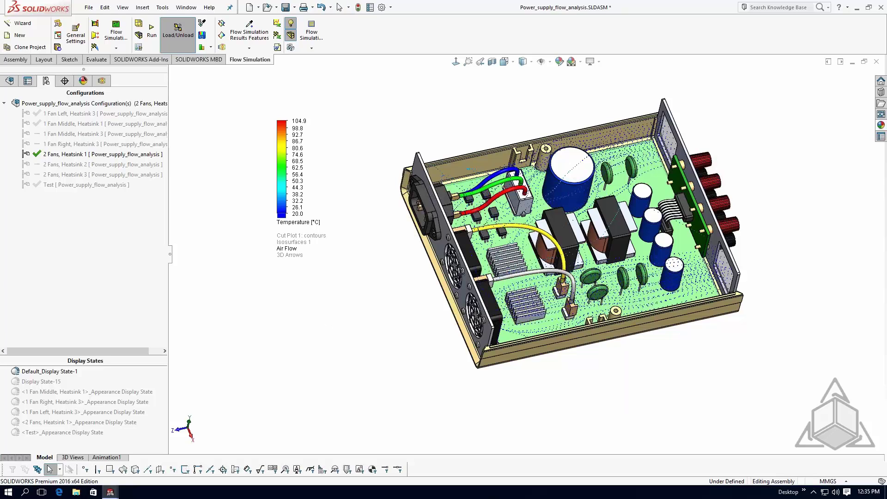
middle_click_drag(346, 309, 356, 309)
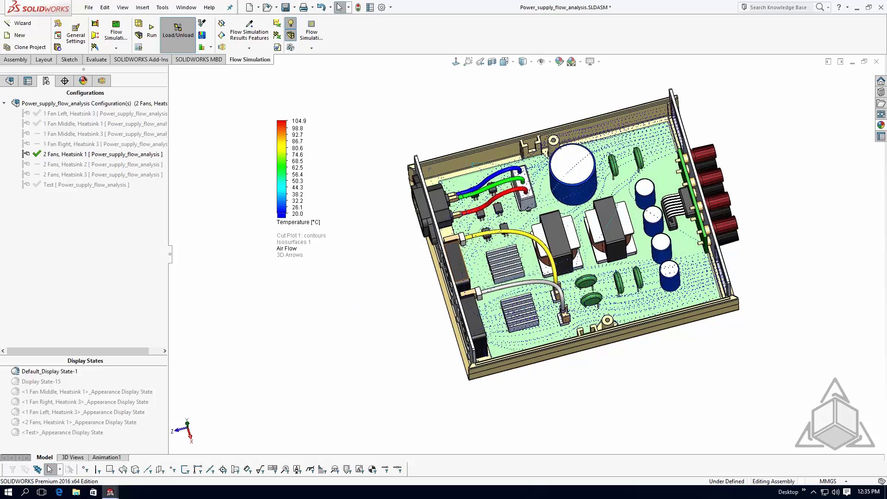
middle_click_drag(629, 328, 649, 260)
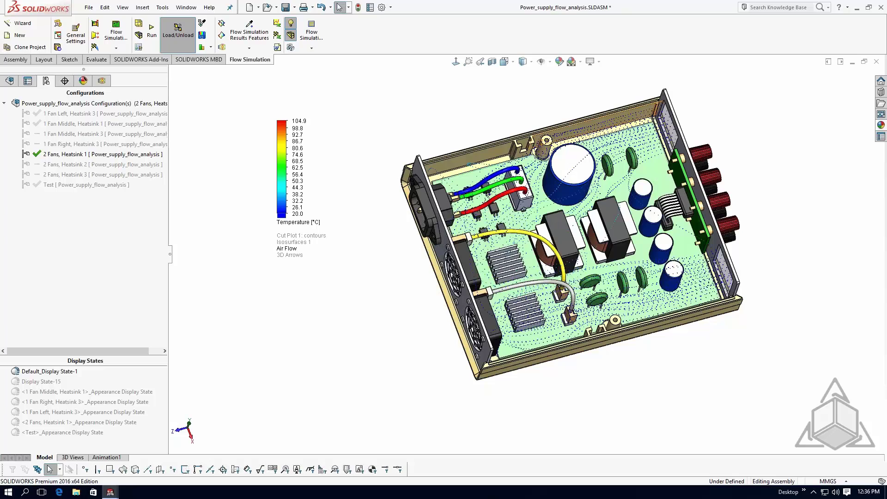
Minimize the power supply window, keep the current mesh settings, and restore stack.SLDASM.
left_click(852, 62)
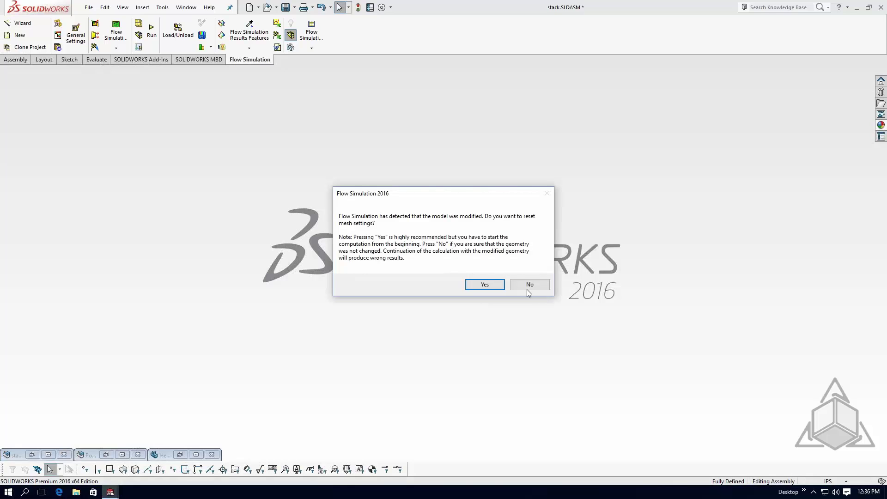
left_click(526, 289)
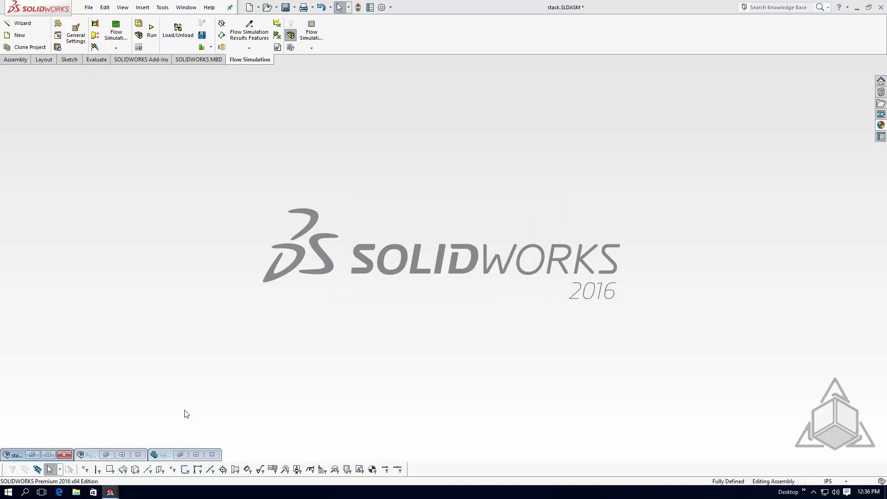
left_click(48, 454)
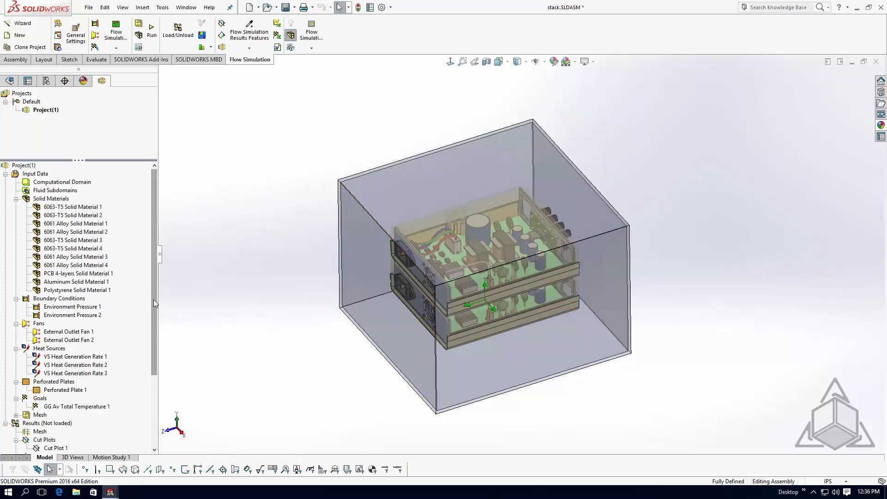
Show Environment Pressure 2's arrows, then deselect it and orbit the enclosure slightly.
left_click(76, 315)
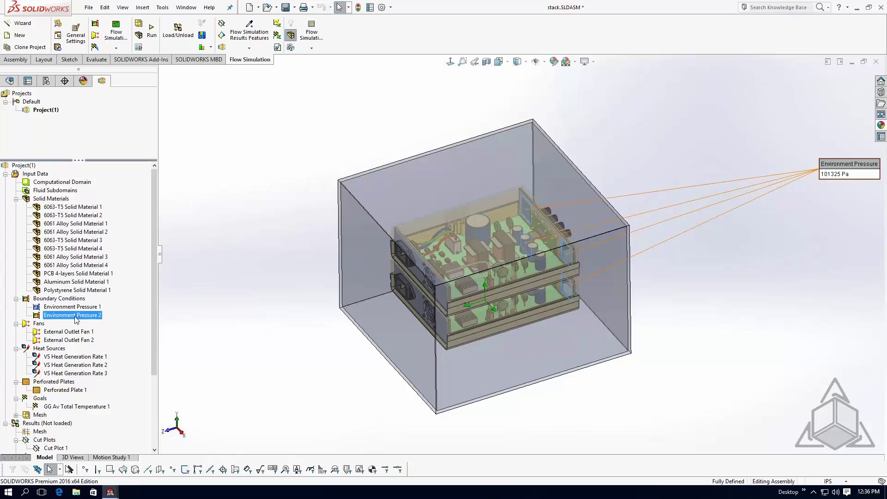
right_click(58, 316)
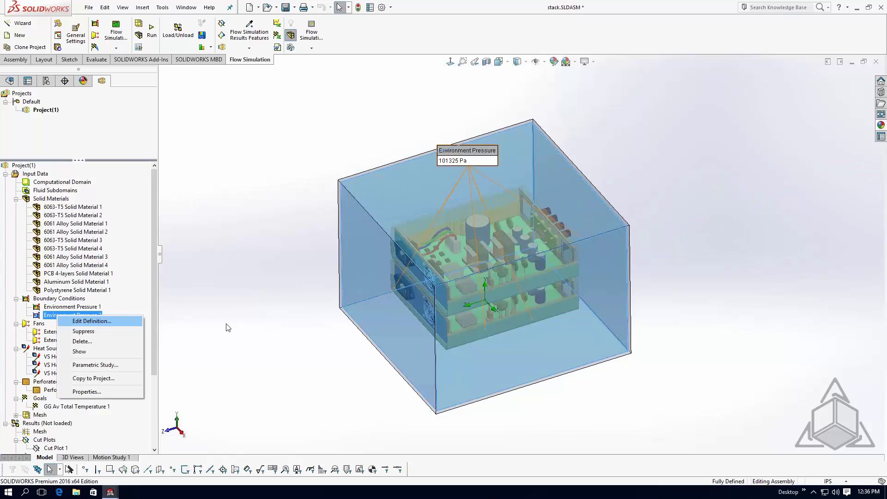
left_click(101, 352)
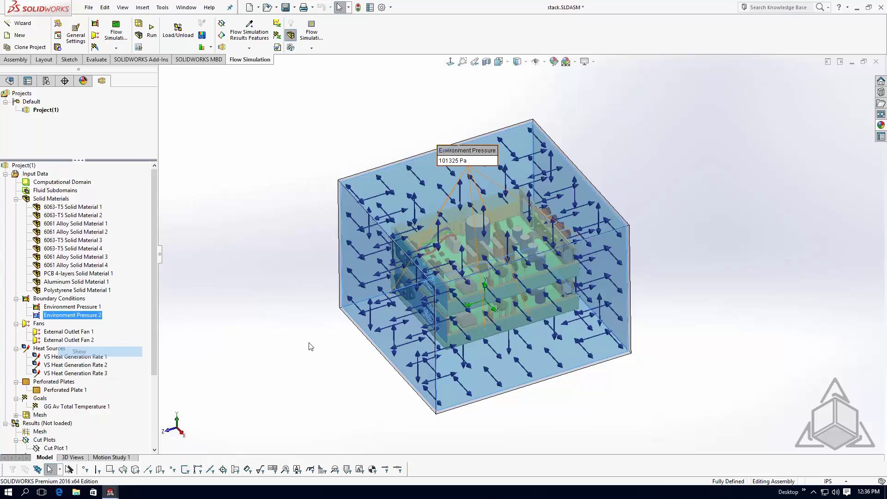
left_click(311, 346)
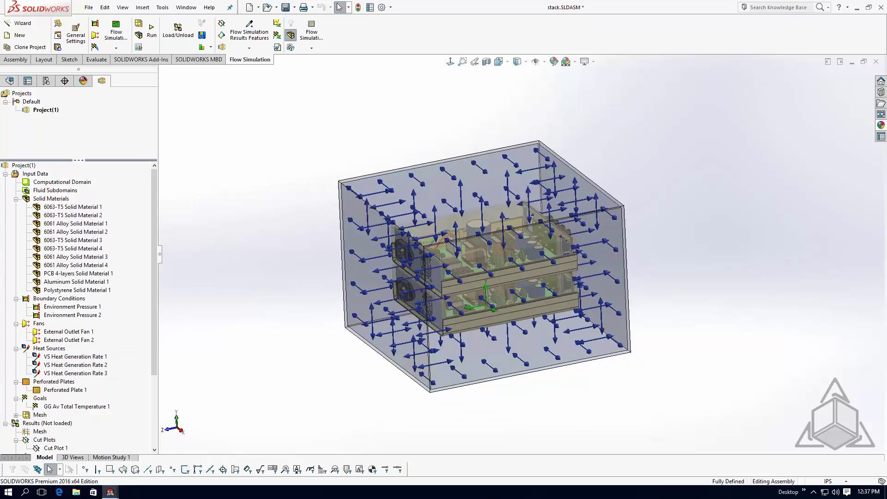
middle_click_drag(321, 330, 339, 331)
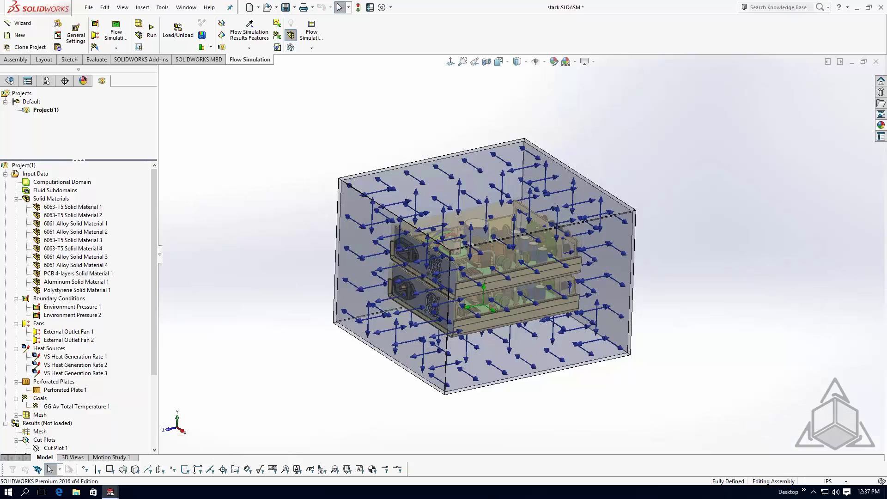
Check the three heat sources' generation rates (10 W, 4 W) and highlight the polystyrene part.
scroll(156, 364, "down", 1)
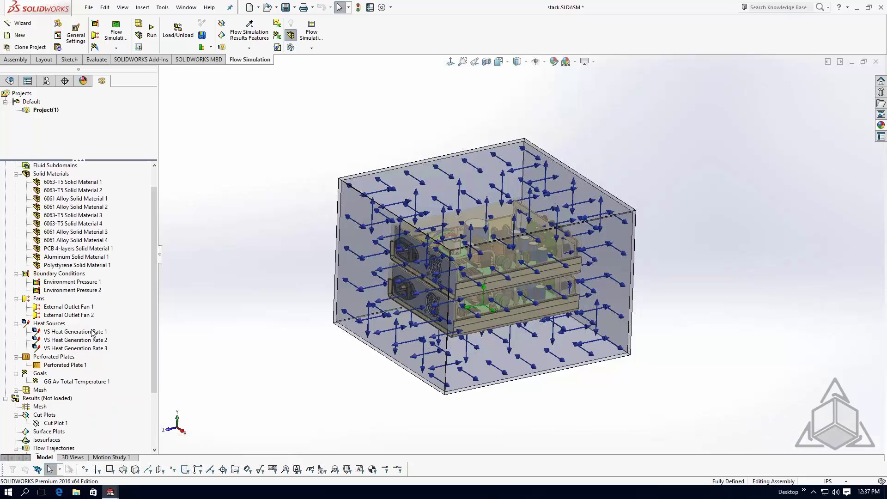
left_click(93, 333)
left_click(90, 340)
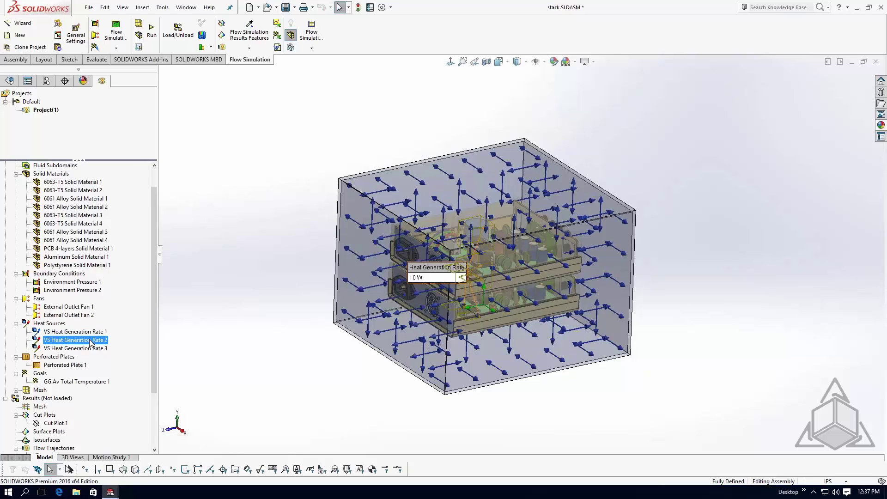
left_click(92, 350)
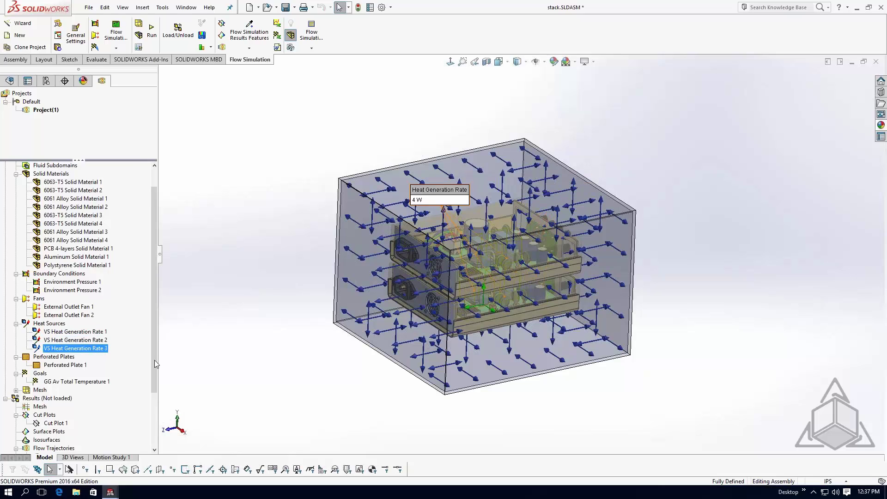
scroll(155, 359, "up", 1)
scroll(70, 293, "up", 1)
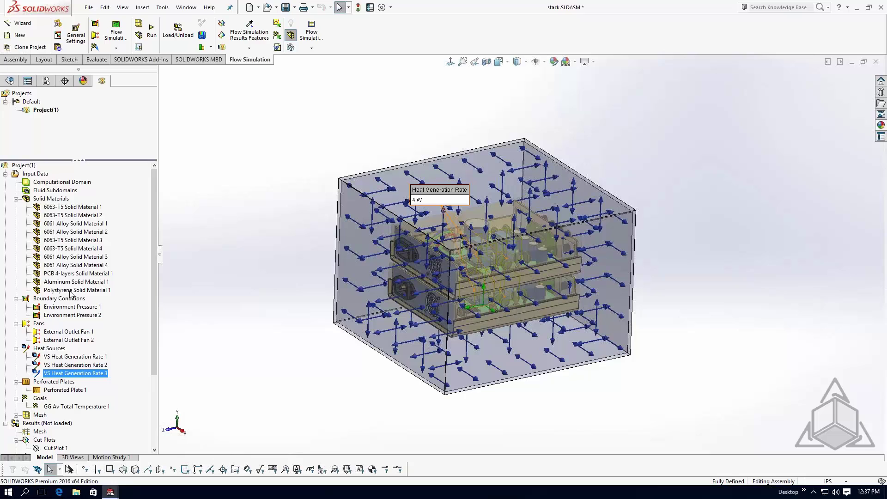
left_click(70, 290)
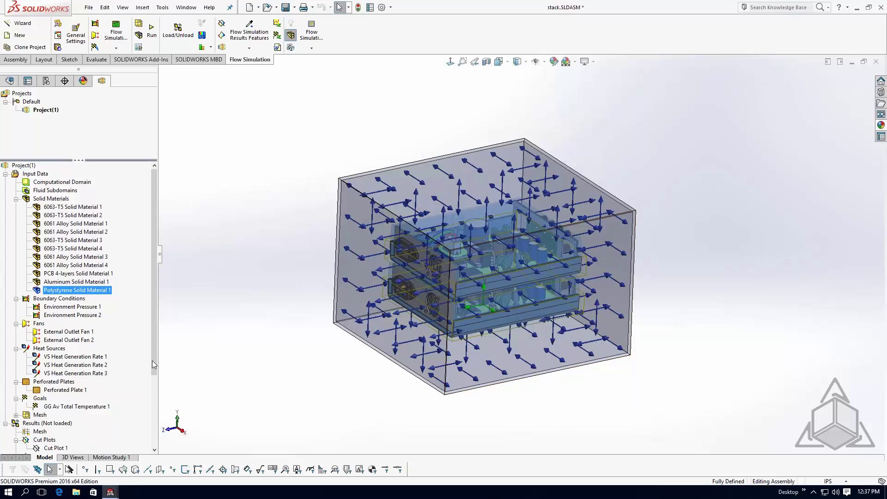
Hide all boundary-condition arrows around the stacked supplies.
scroll(152, 360, "down", 1)
scroll(156, 400, "down", 2)
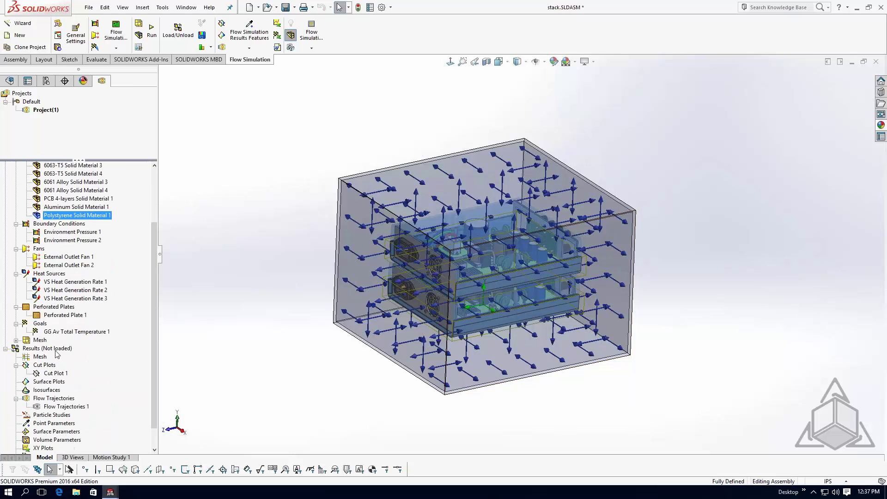
right_click(55, 225)
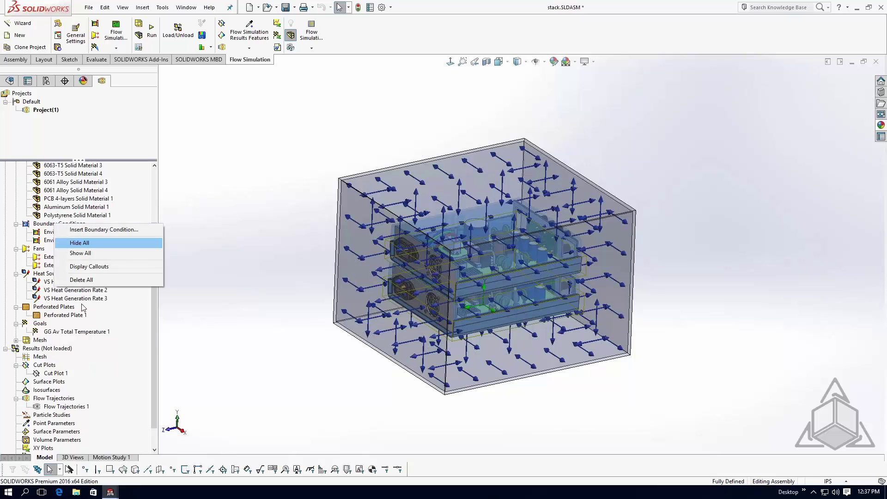
left_click(79, 242)
right_click(46, 350)
Load the simulation results from 2.fld and show Cut Plot 1.
left_click(67, 357)
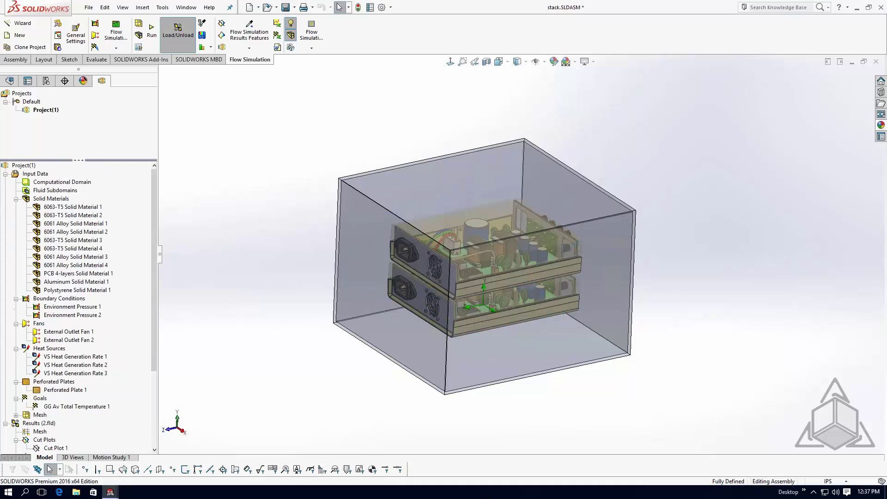
scroll(49, 348, "down", 4)
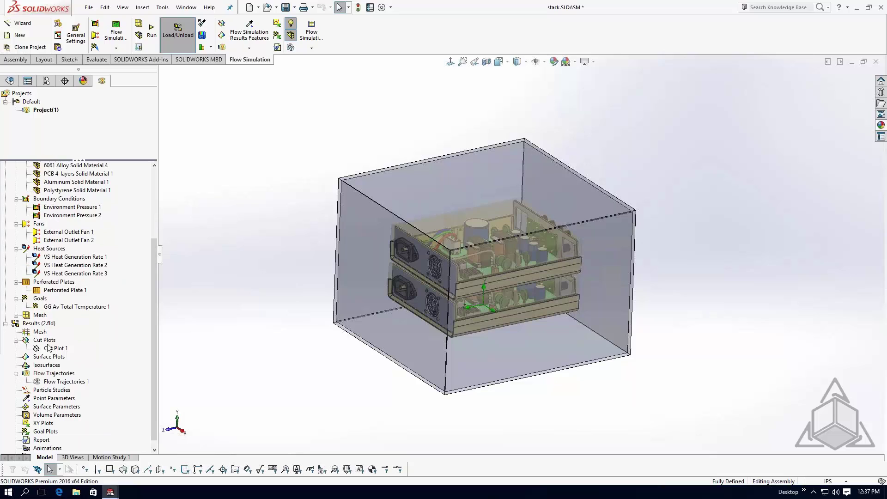
right_click(53, 350)
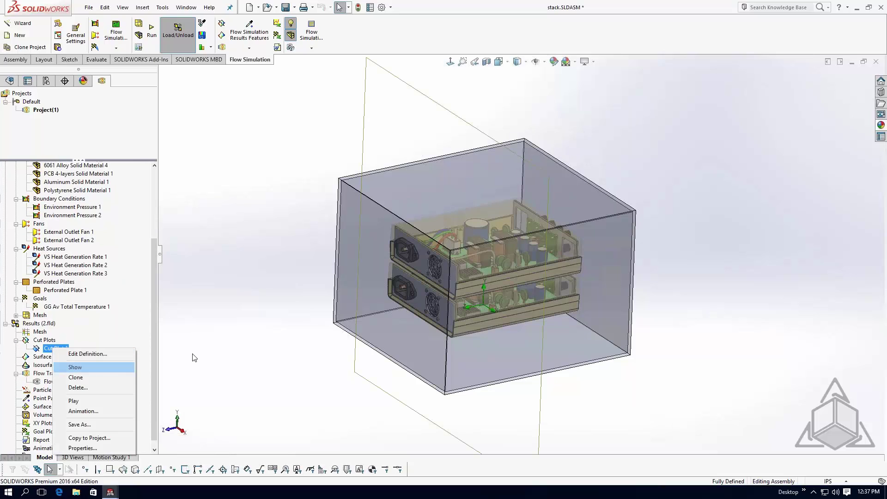
key("Return")
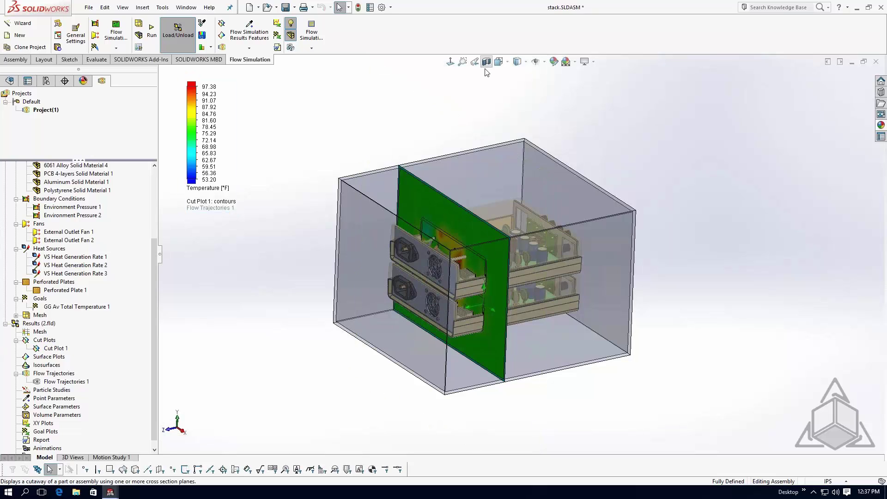
Apply a section view to reveal Cut Plot 1's temperature contours through both supplies.
left_click(486, 62)
left_click(101, 80)
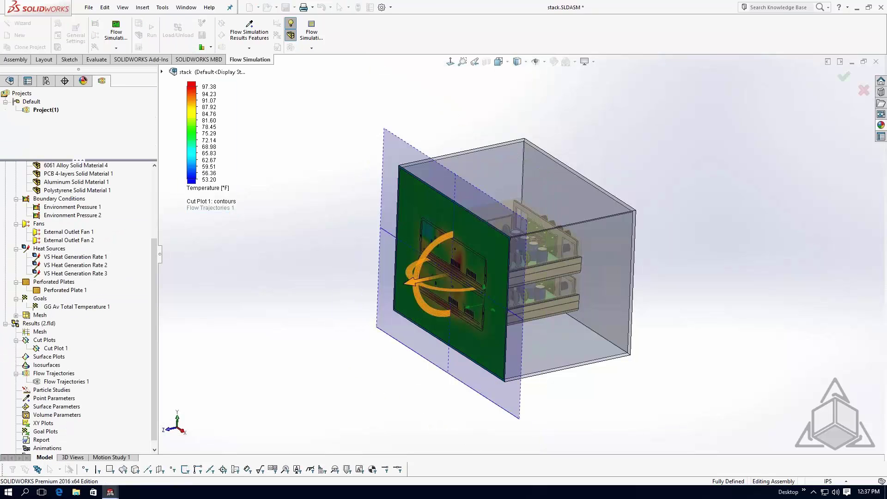
key("Return")
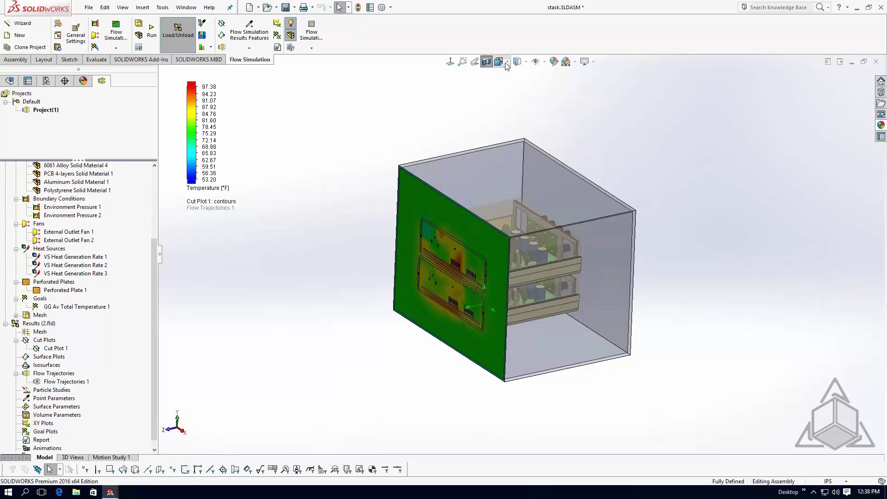
scroll(436, 265, "up", 3)
View Cut Plot 1 face-on from the Front across both stacked supplies.
key("ctrl+1")
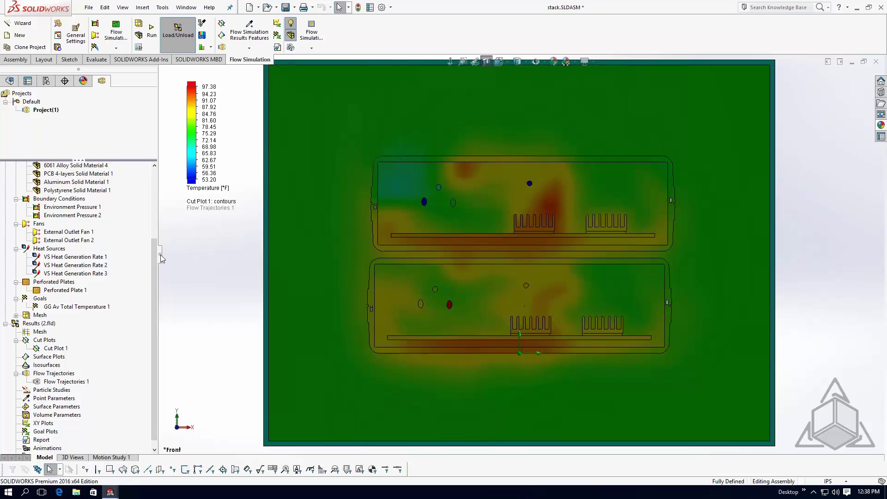
scroll(69, 208, "up", 4)
right_click(36, 174)
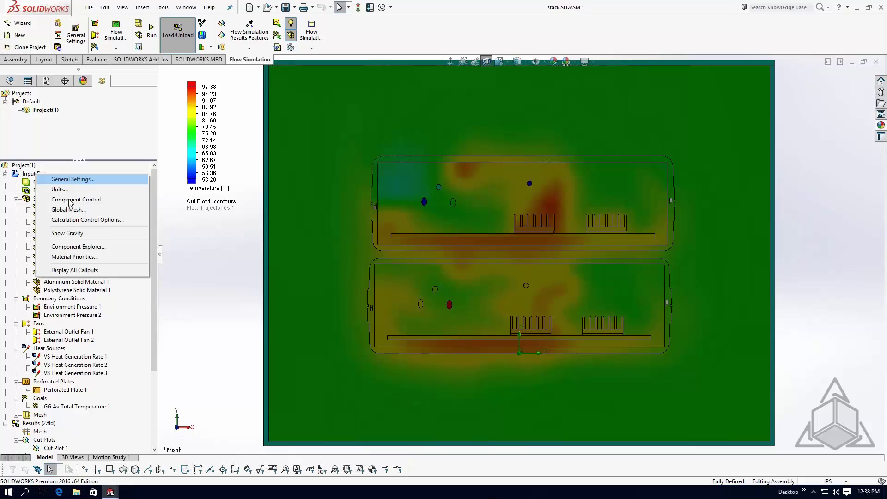
left_click(55, 180)
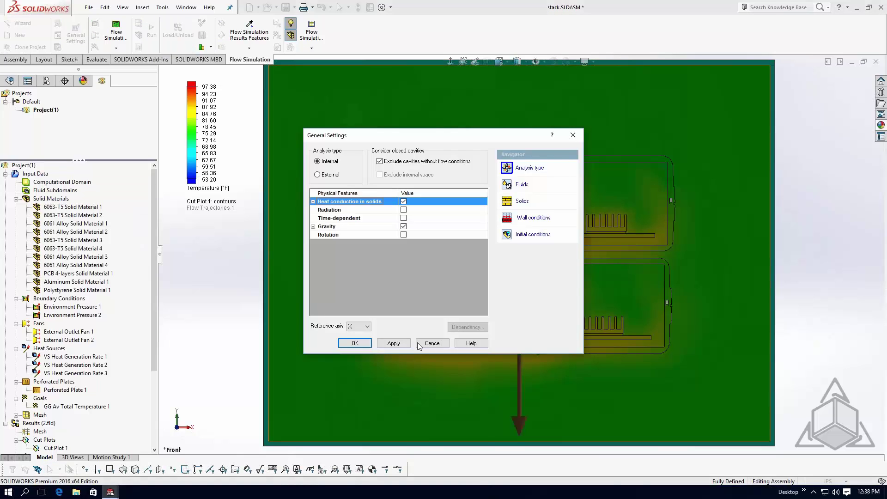
left_click(432, 344)
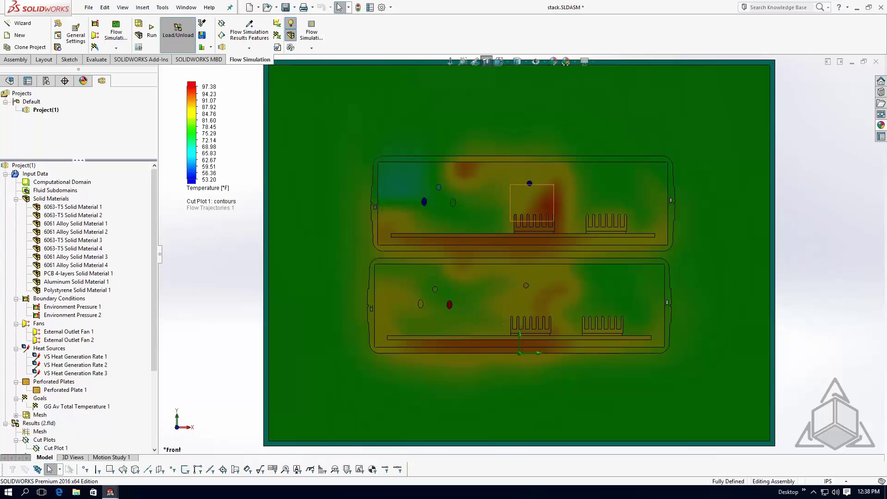
scroll(534, 306, "up", 2)
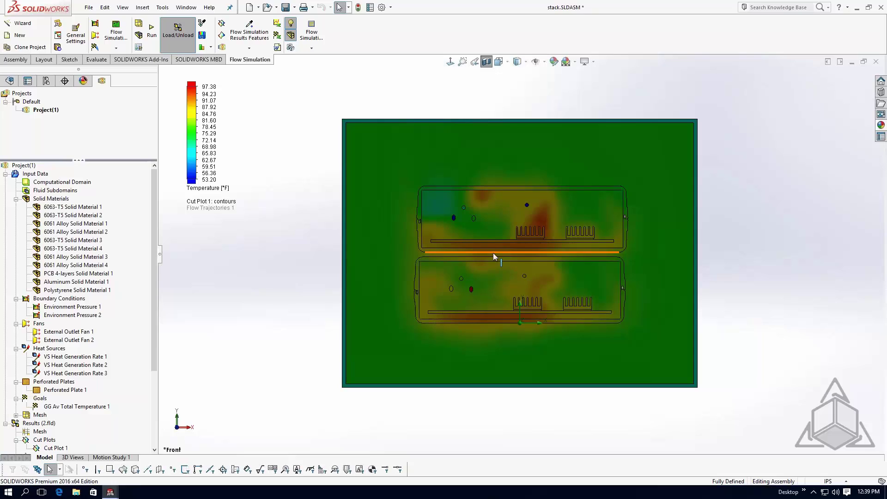
Reorient the enclosure and bring up the Input Data menu to reach General Settings.
key("z")
scroll(519, 200, "down", 3)
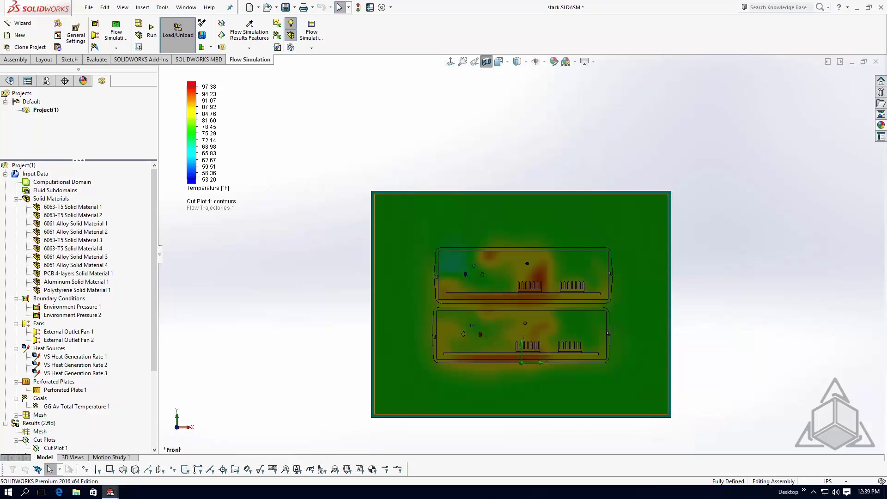
middle_click_drag(605, 309, 582, 361)
key("Escape")
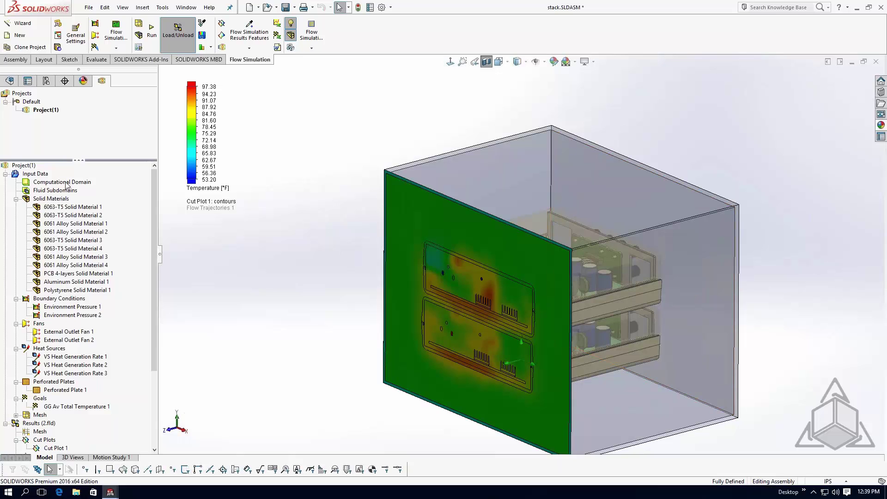
right_click(29, 174)
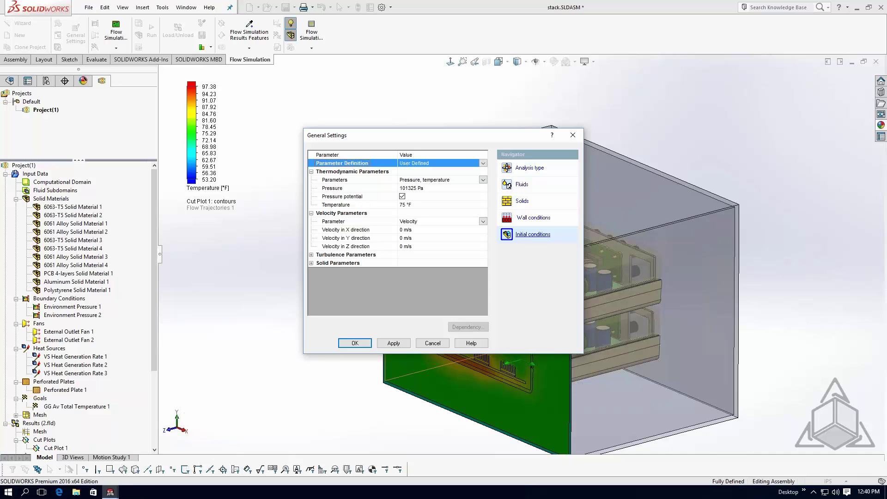
Dismiss General Settings, returning to Cut Plot 1's 53.20–97.30 °F temperature contours.
key("Return")
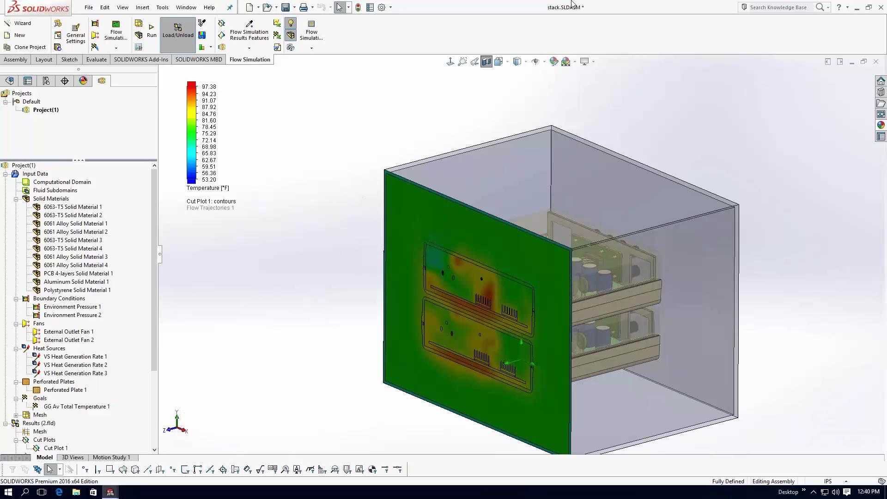
mouse_move(572, 4)
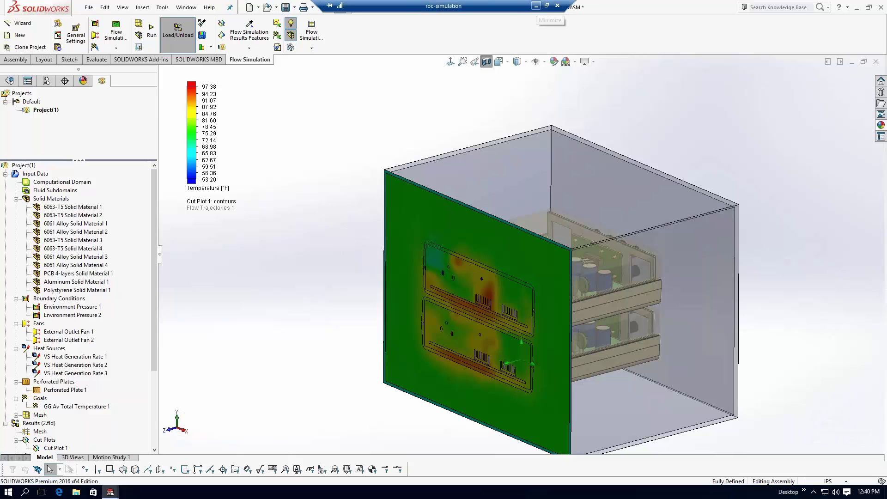